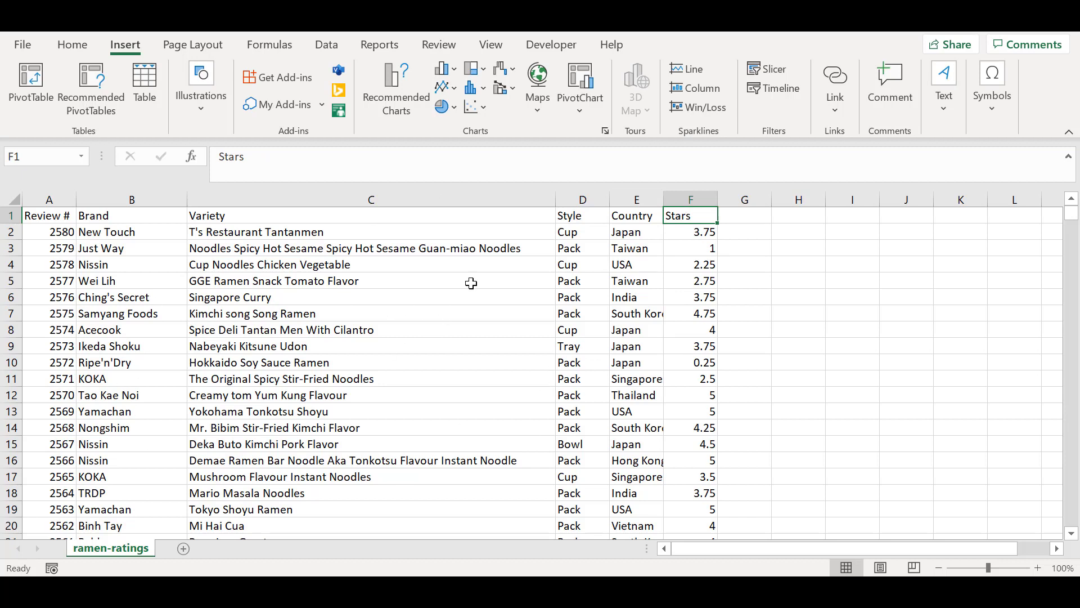
Convert the ramen ratings range A1:F2581 into a table that has headers
left_click(353, 347)
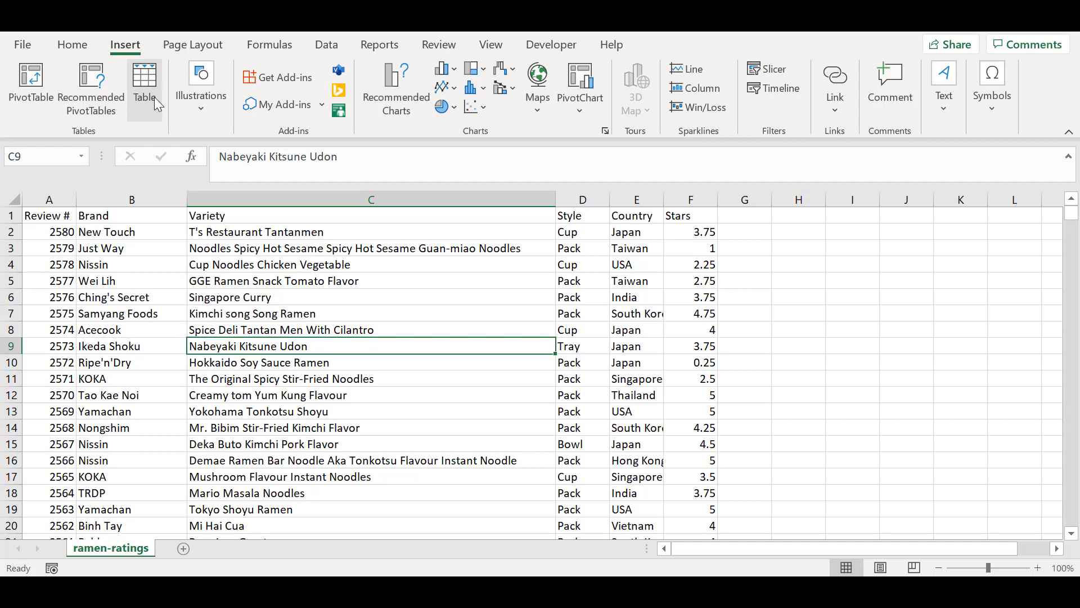
left_click(73, 50)
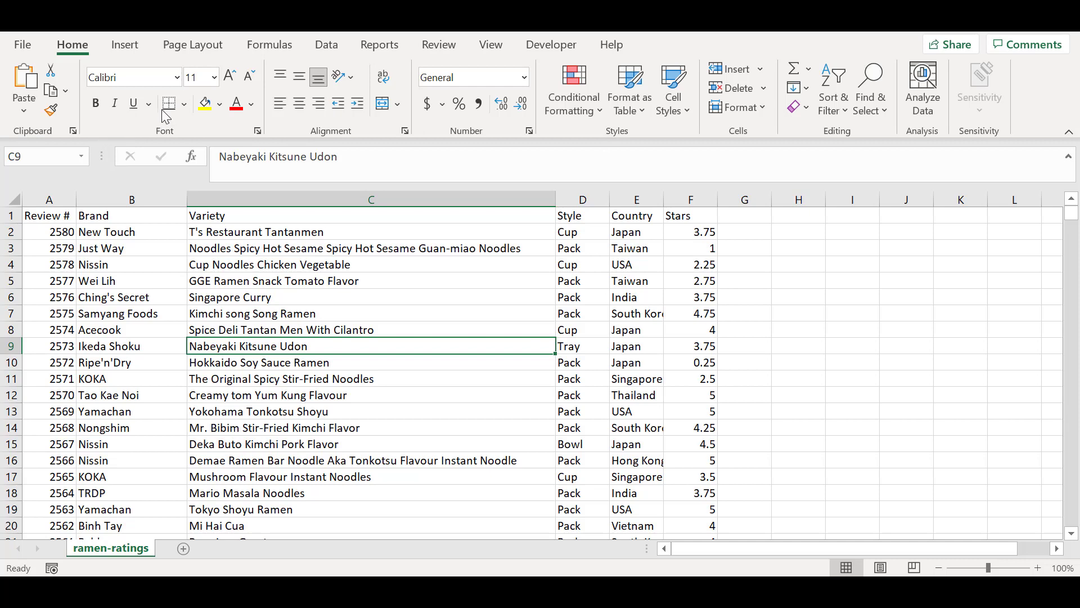
left_click(127, 46)
left_click(75, 46)
left_click(127, 46)
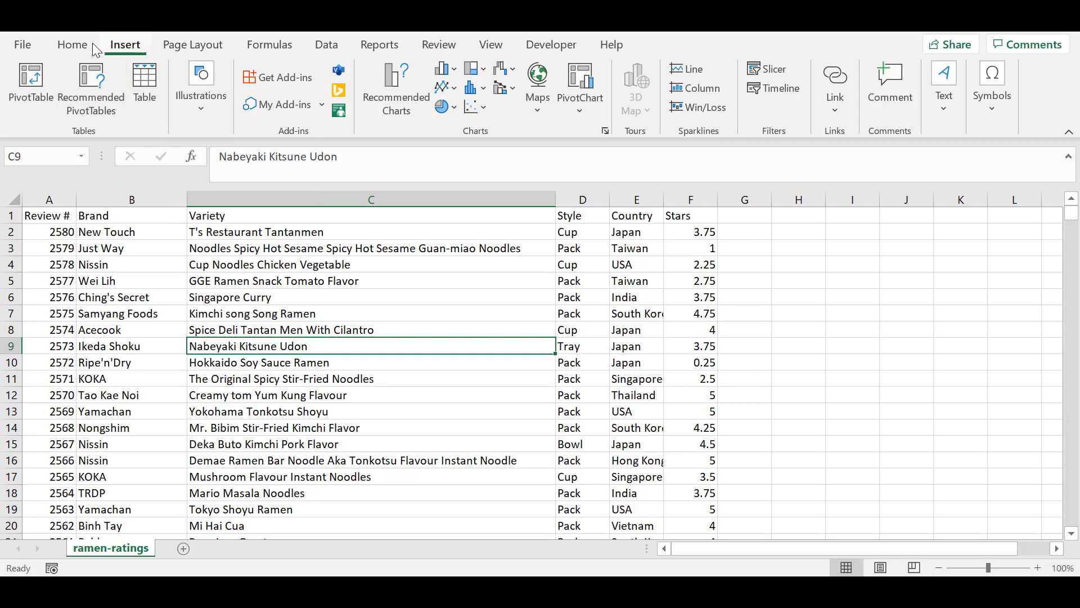
left_click(147, 85)
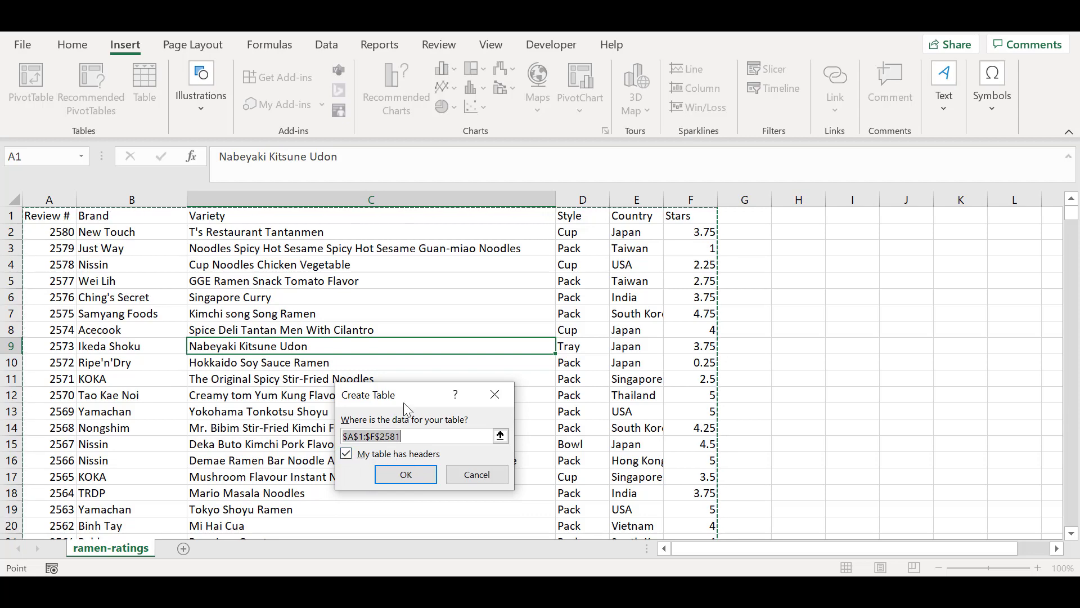
left_click_drag(404, 403, 369, 327)
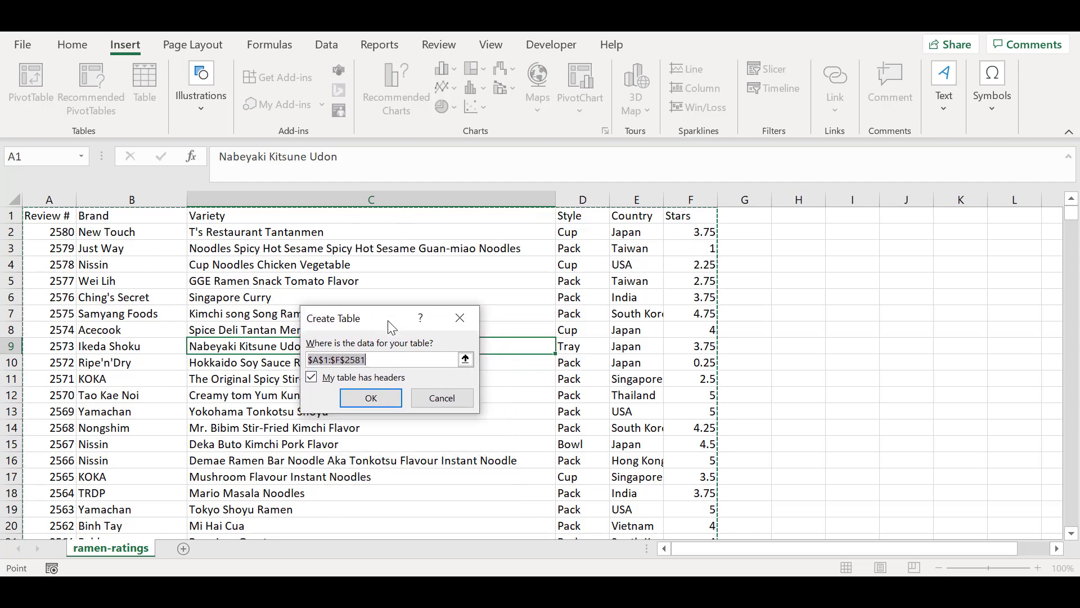
left_click(311, 378)
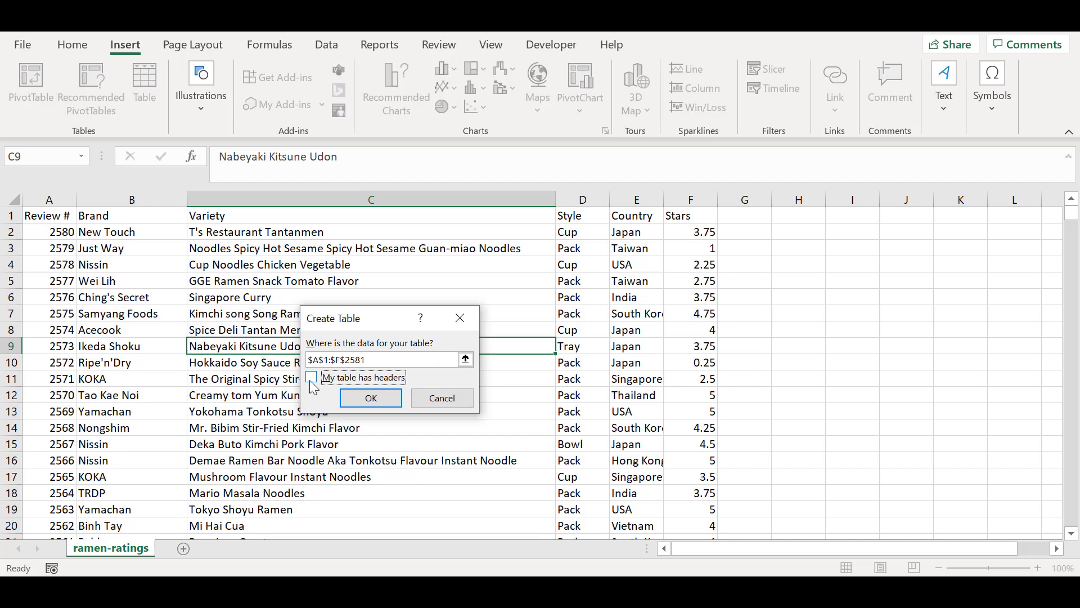
left_click(367, 398)
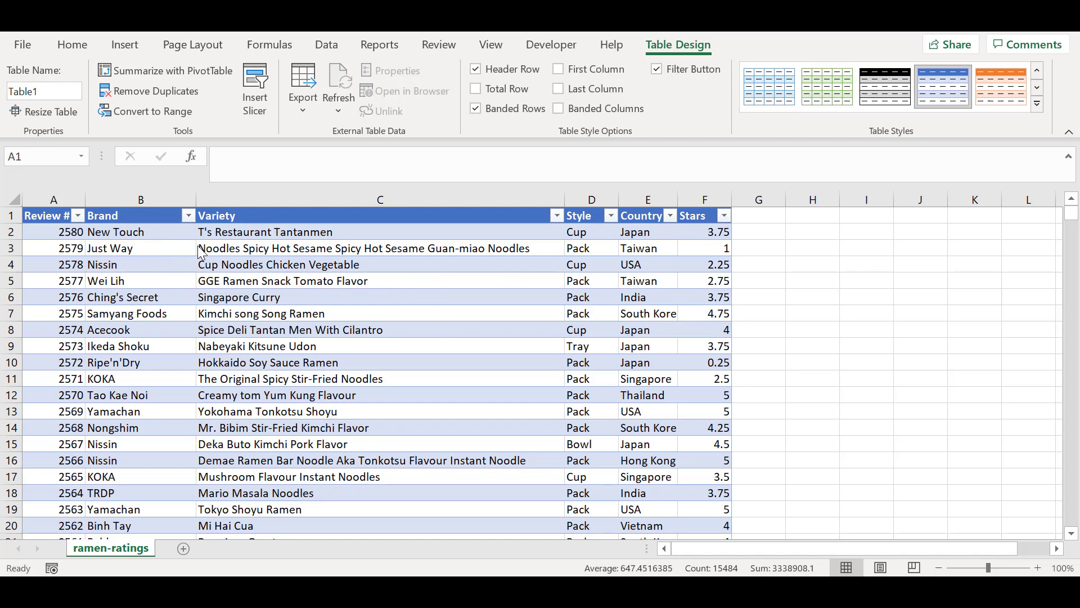
Apply the gold banded light style with a solid header row to the whole table
key("ctrl+a")
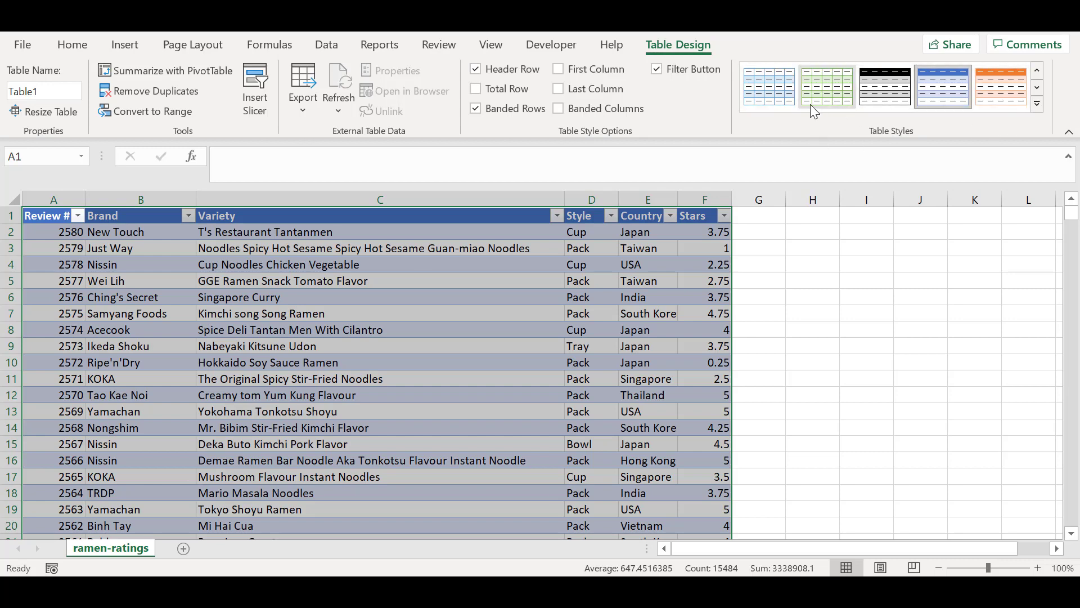
left_click(1035, 105)
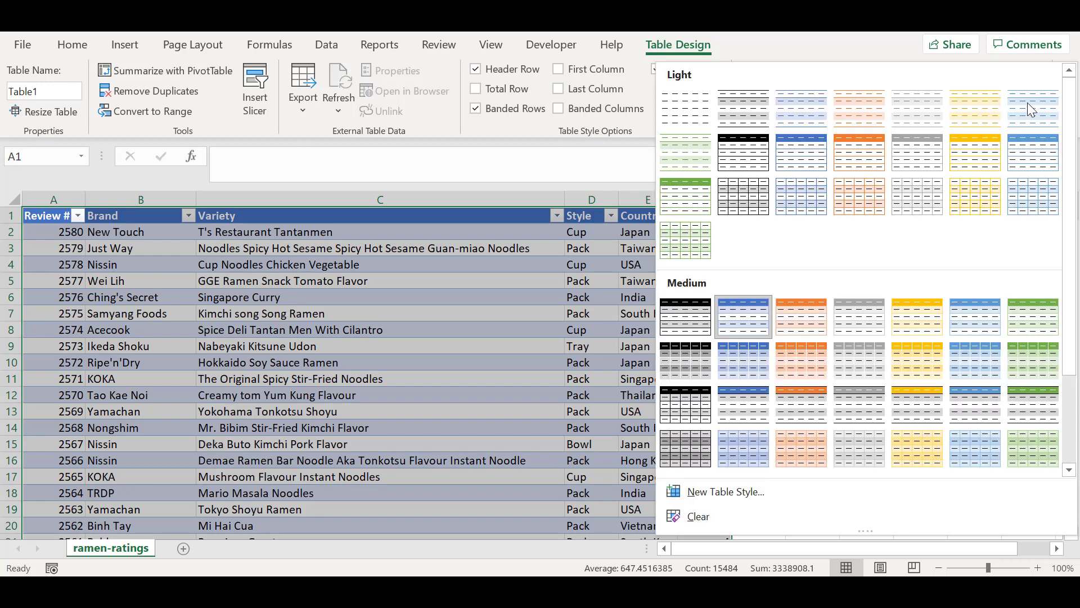
left_click(687, 194)
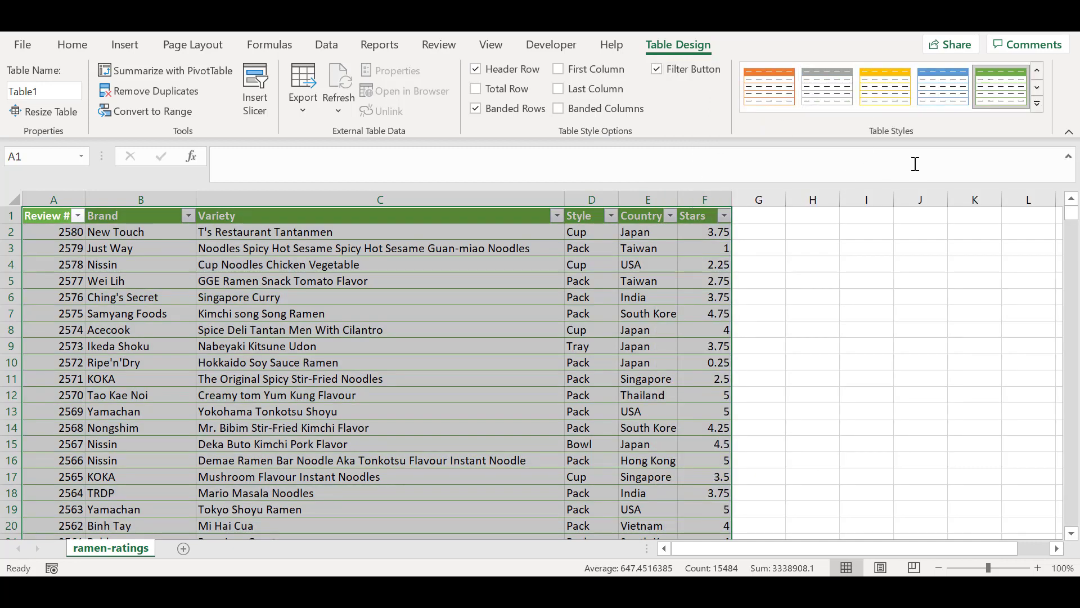
left_click(885, 87)
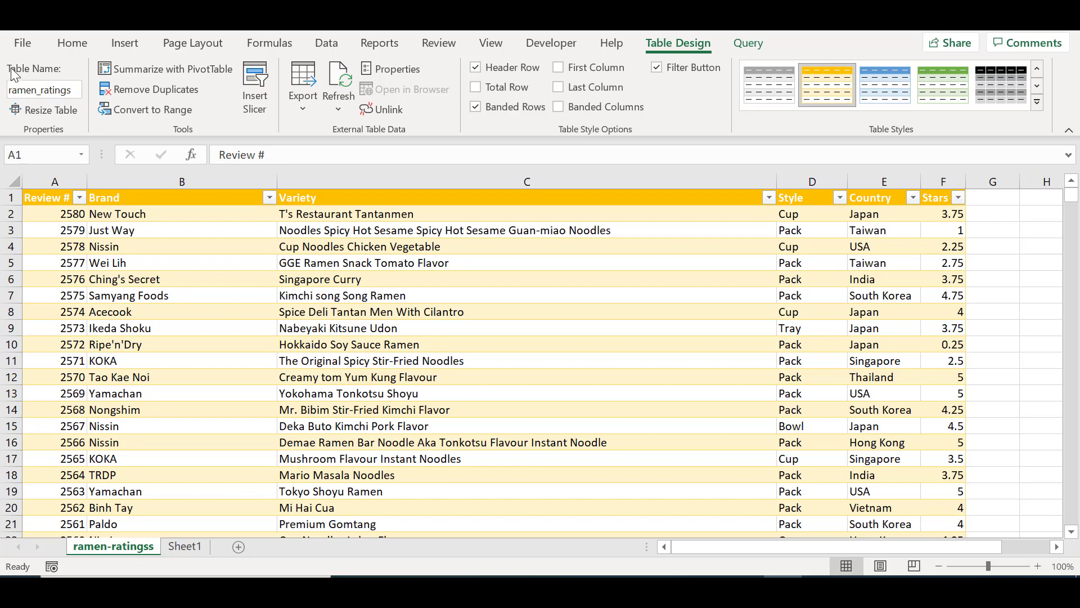
Rename the table as ramen
left_click(73, 90)
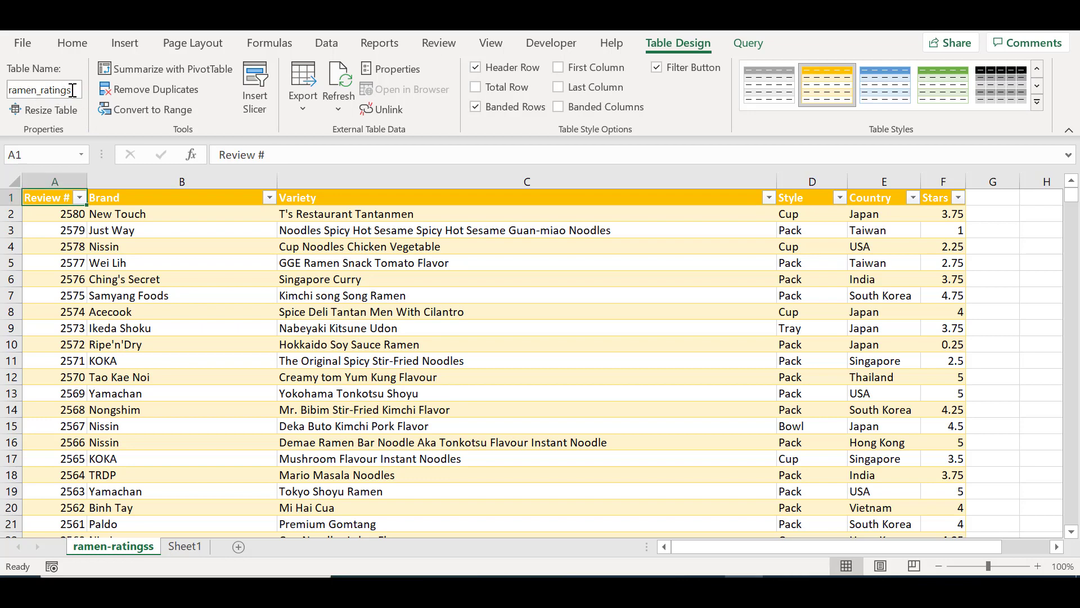
double_click(73, 90)
key("BackSpace")
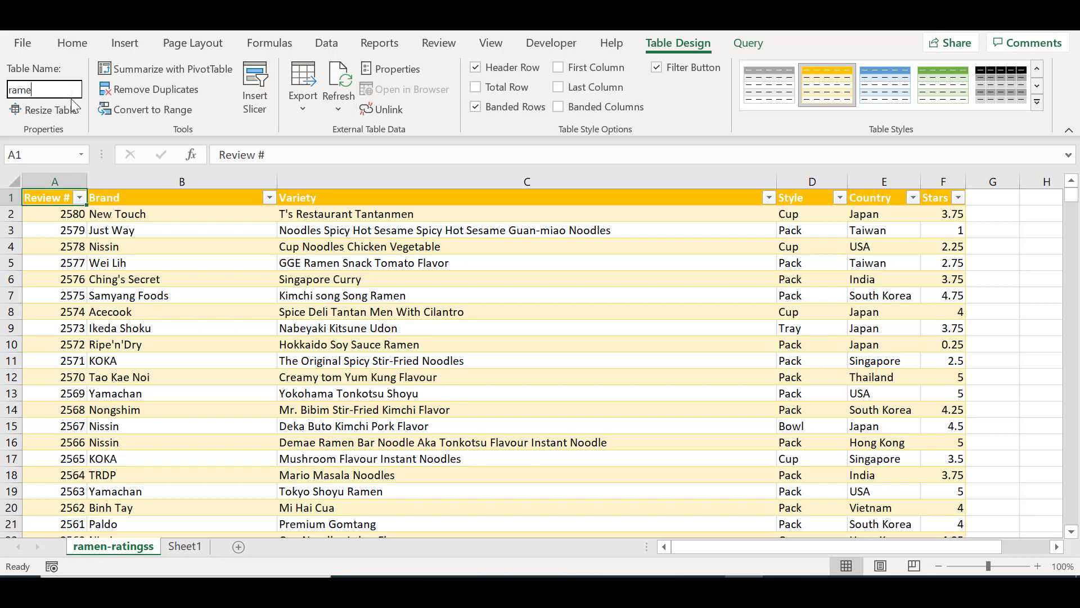
type("ramen")
key("Return")
Try to enter a formula in cell H11 that references the ramen table, dismissing the Visual Basic dialogs
left_click_drag(685, 544, 823, 545)
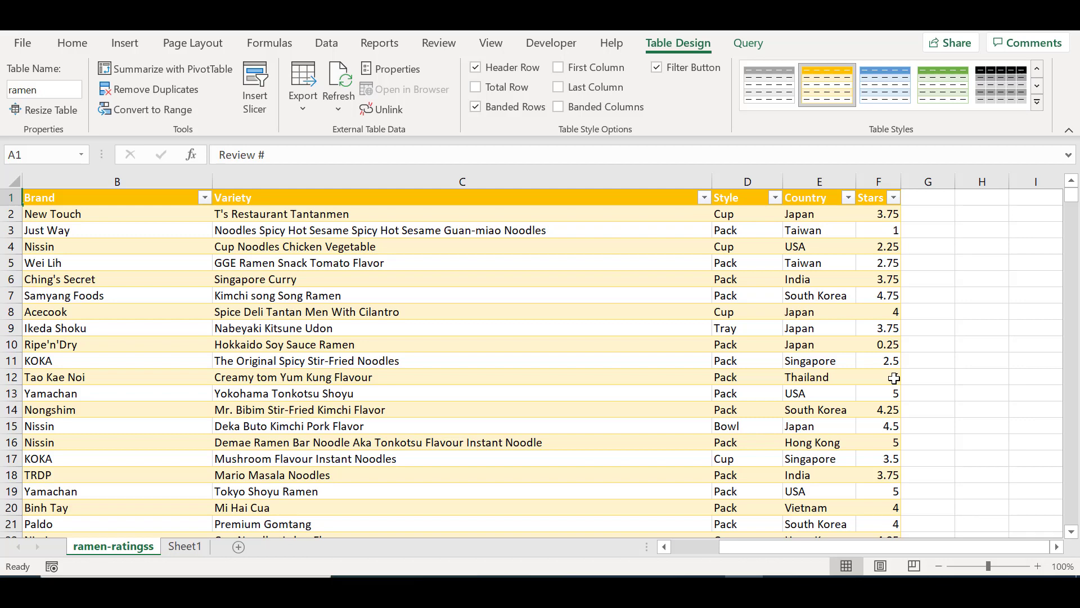
left_click(975, 364)
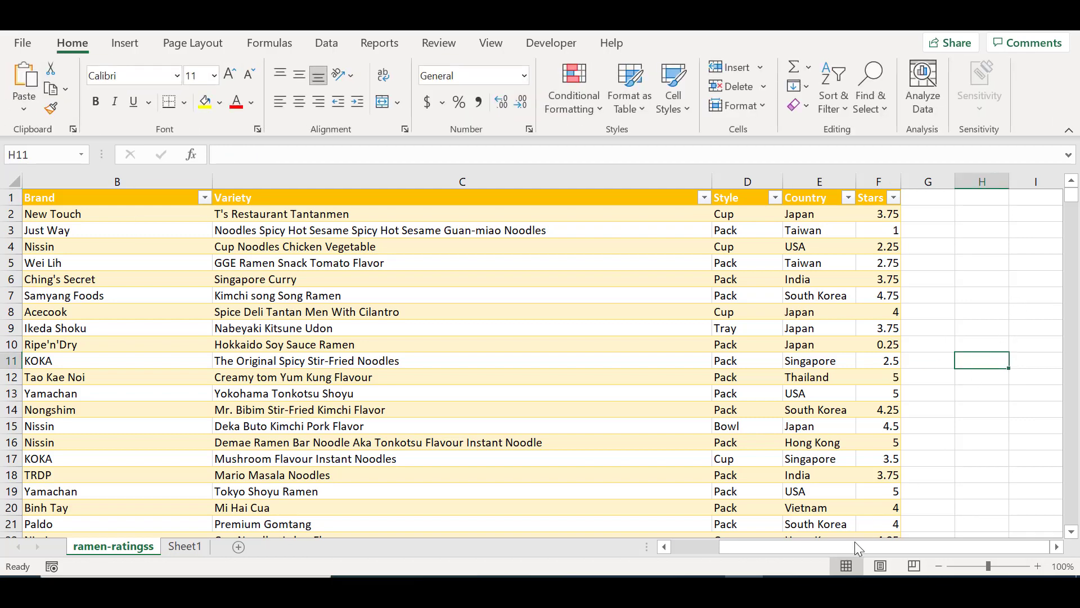
double_click(981, 361)
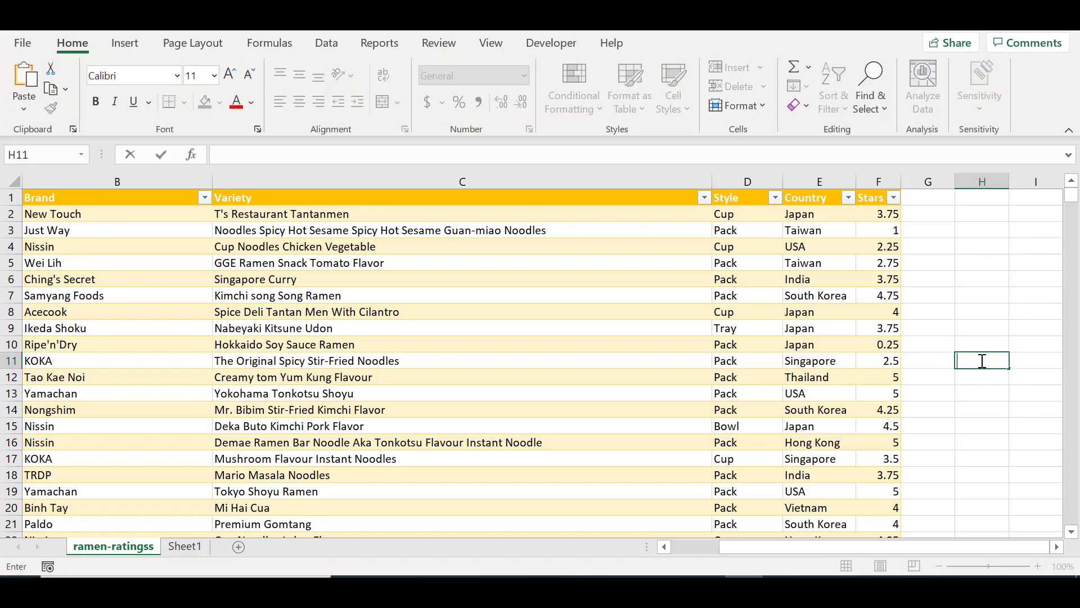
type("=")
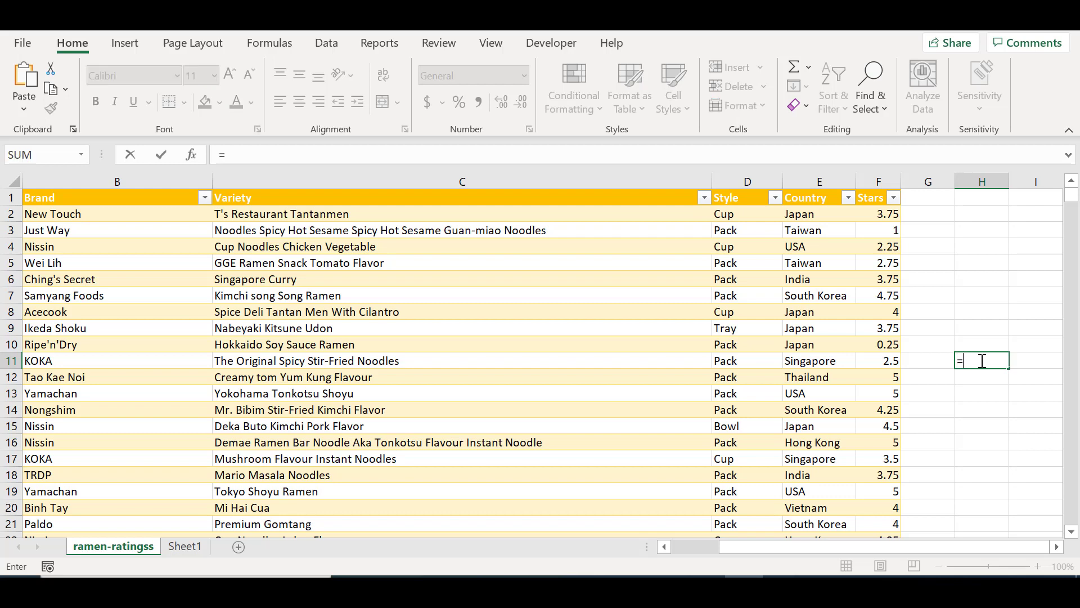
type("ram")
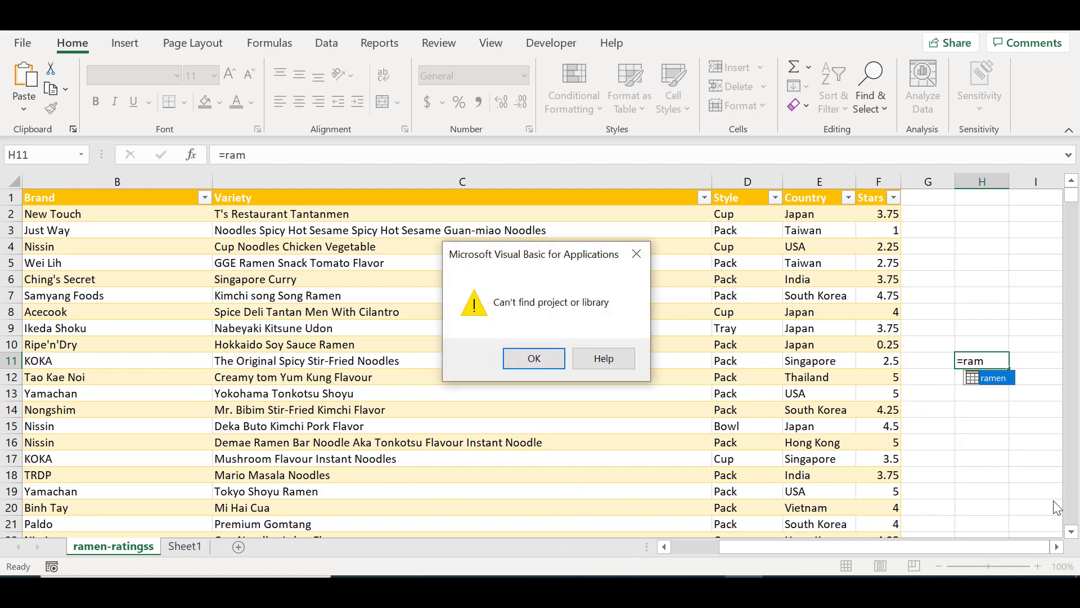
left_click(635, 252)
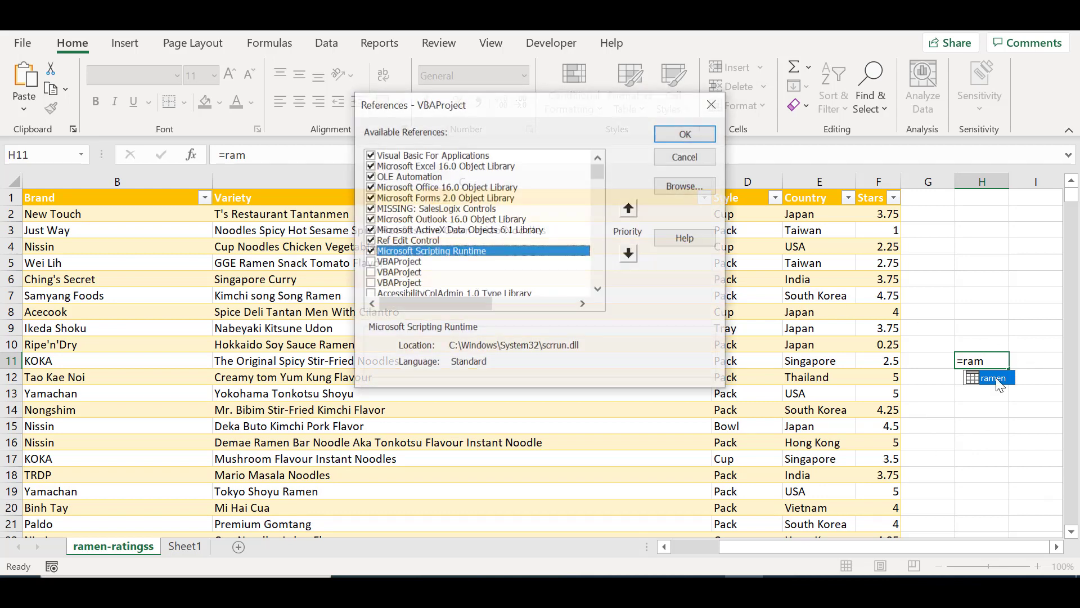
left_click(717, 98)
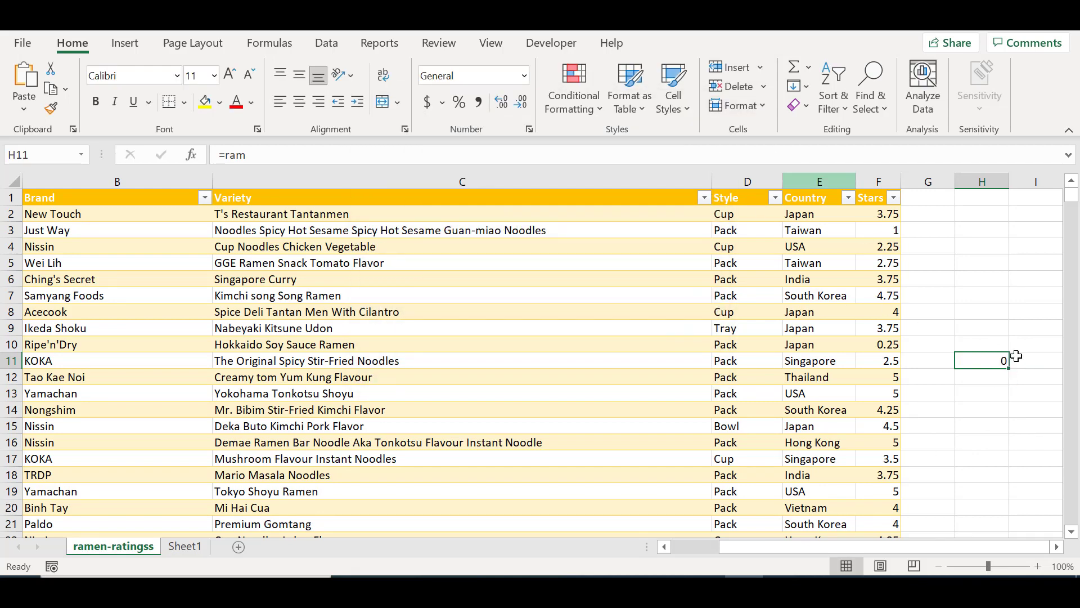
Replace the formula in cell H11 with =ramen to reference the table by its name
left_click(988, 393)
mouse_move(997, 411)
left_mouse_down()
mouse_move(1031, 451)
mouse_move(1037, 523)
mouse_move(1054, 525)
mouse_move(1010, 426)
mouse_move(993, 426)
left_mouse_up()
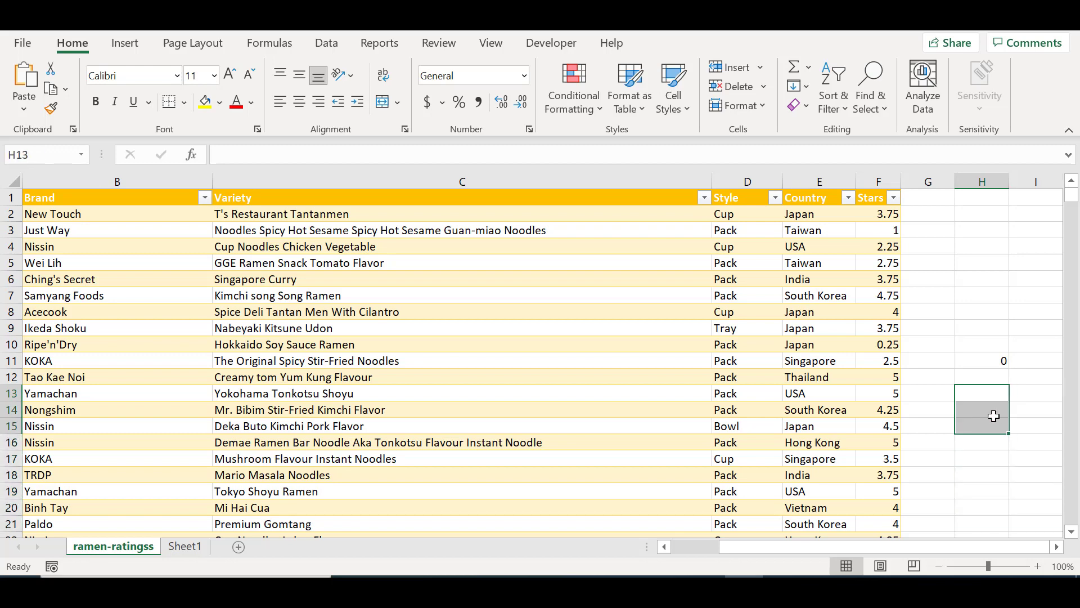
left_click(972, 361)
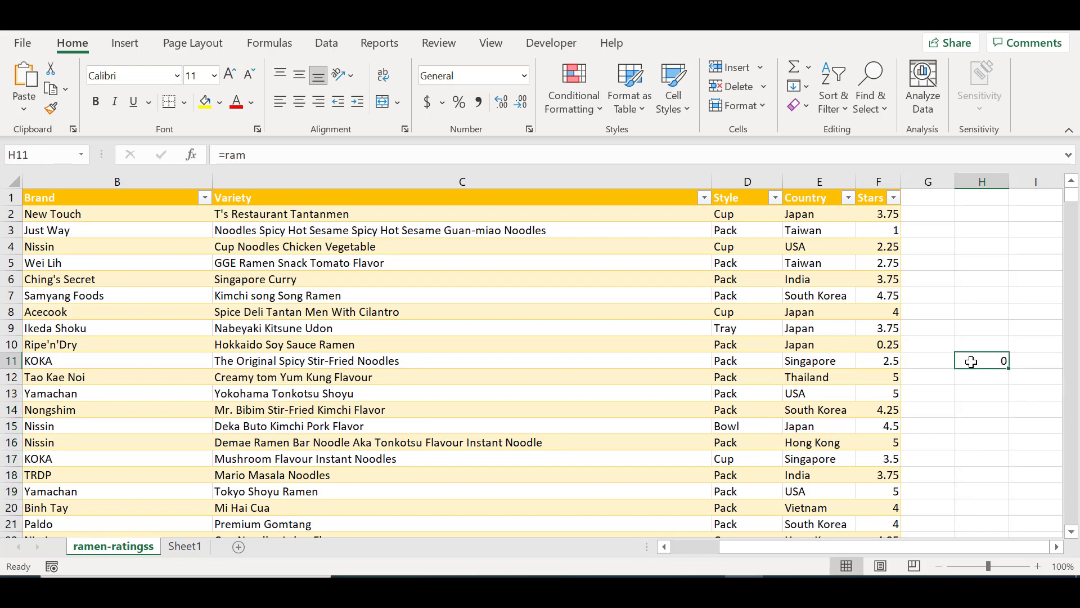
type("=ram")
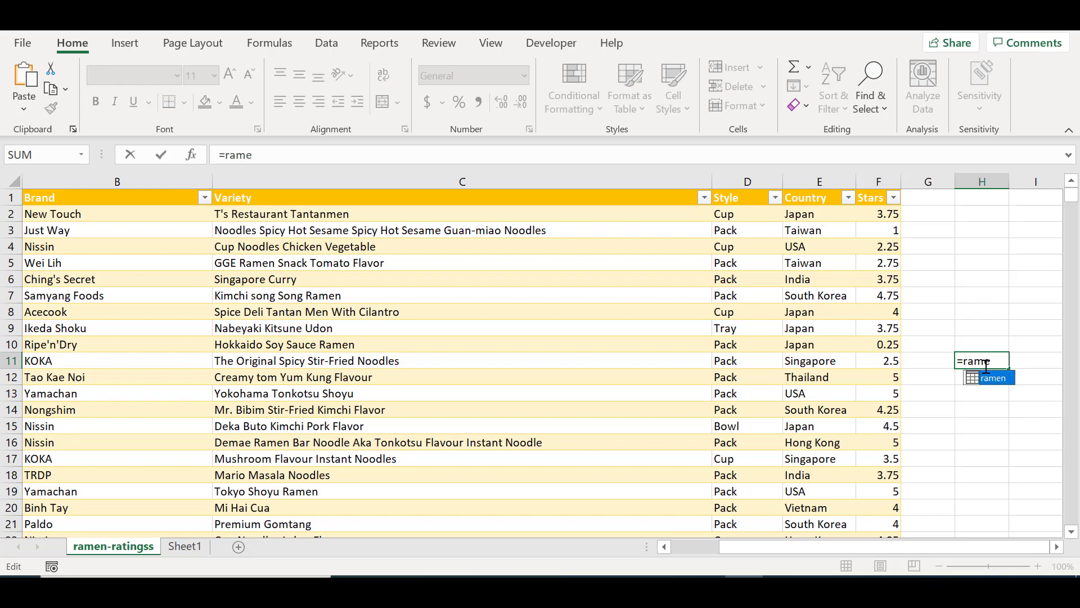
type("n")
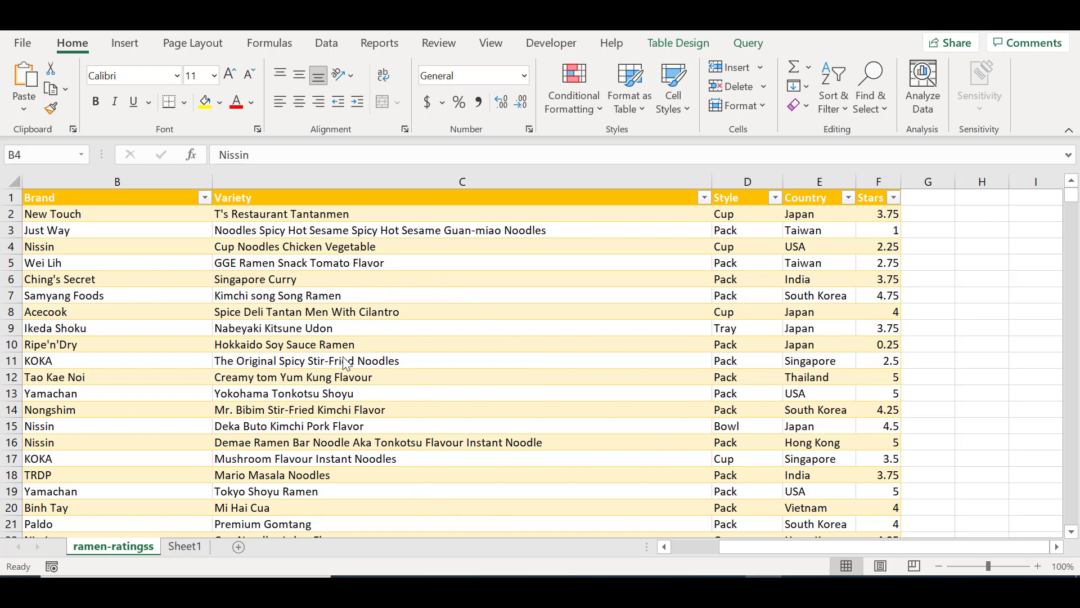
Insert a slicer for the Country field of the ramen table
left_click(120, 42)
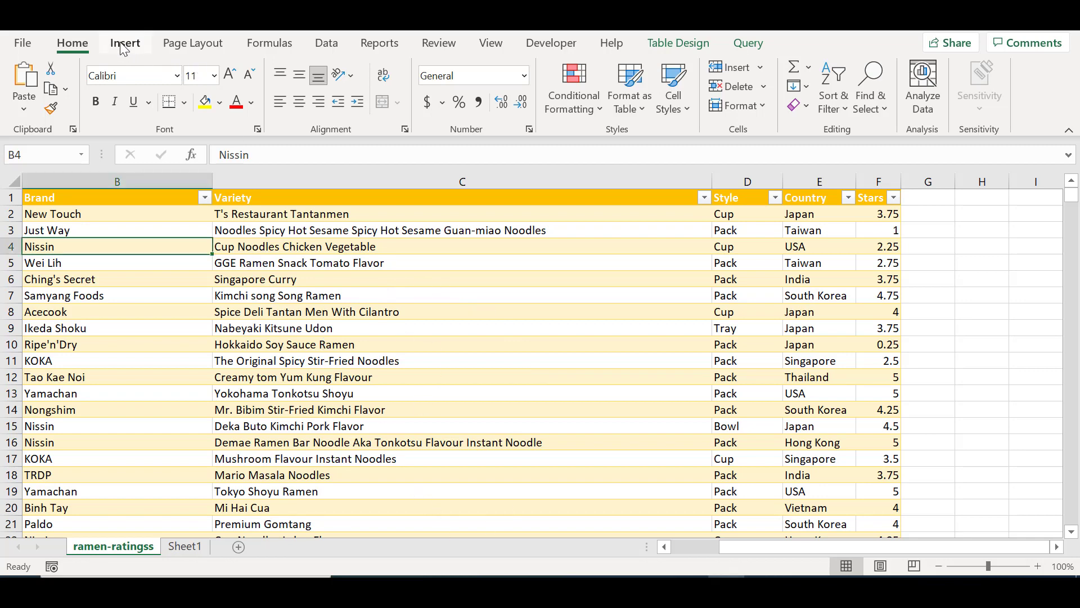
left_click(124, 47)
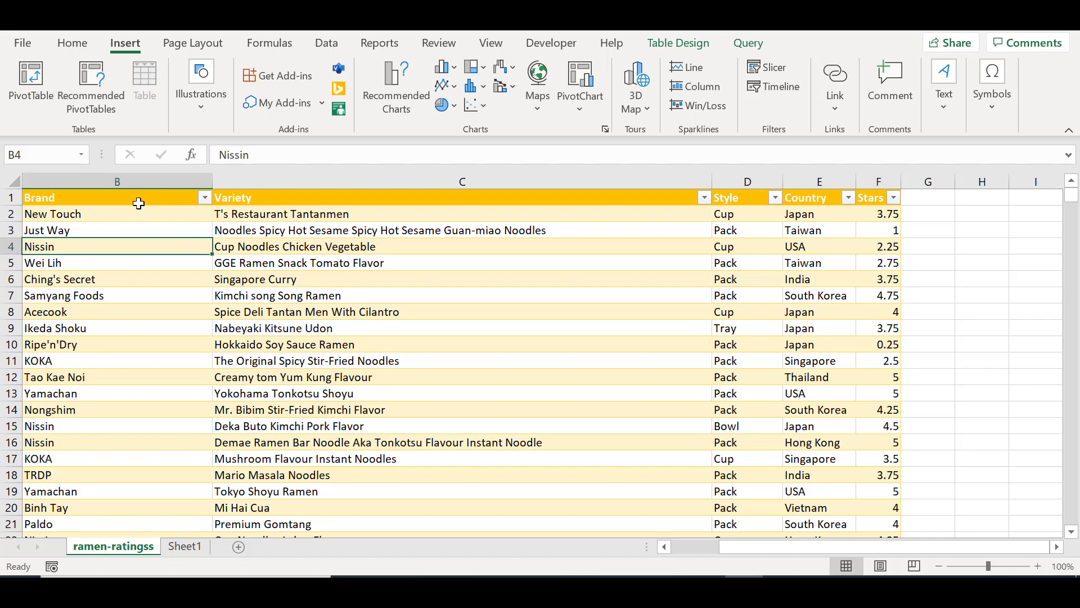
left_click(124, 181)
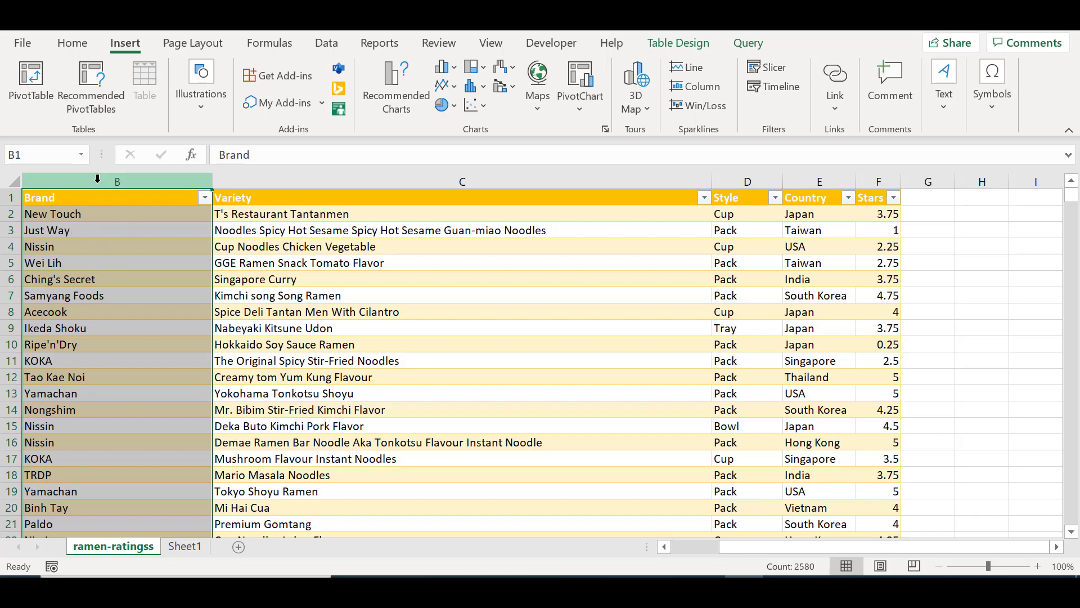
left_click_drag(97, 179, 97, 182)
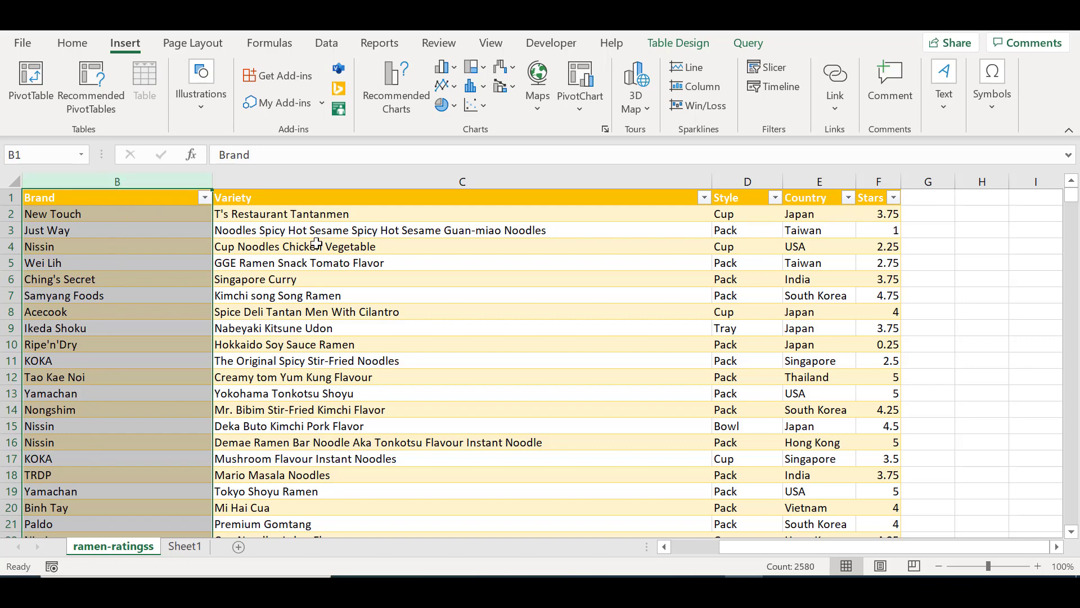
left_click(769, 68)
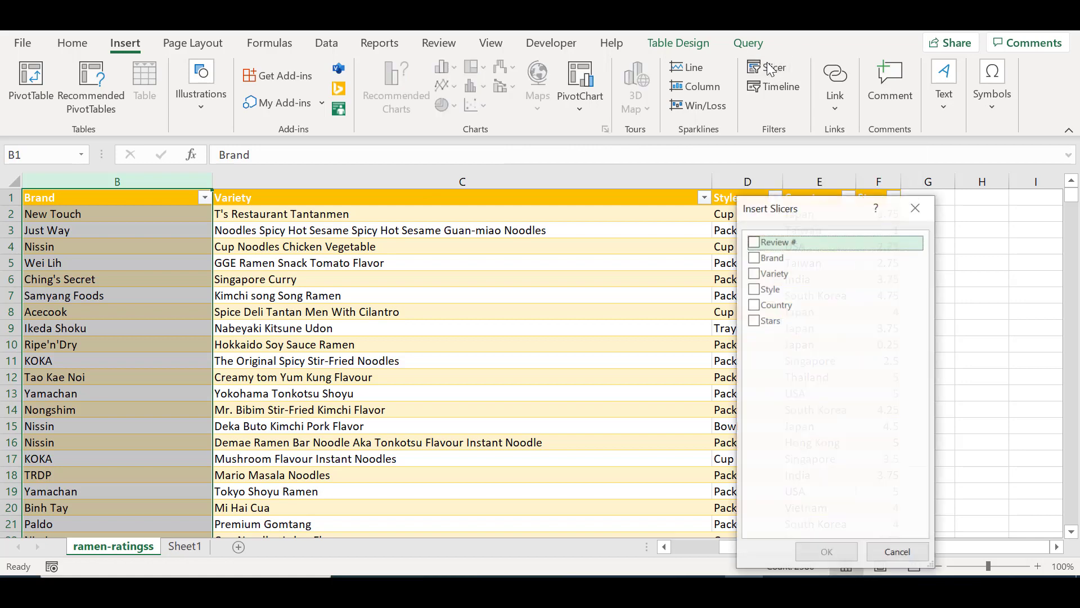
left_click_drag(829, 212, 599, 147)
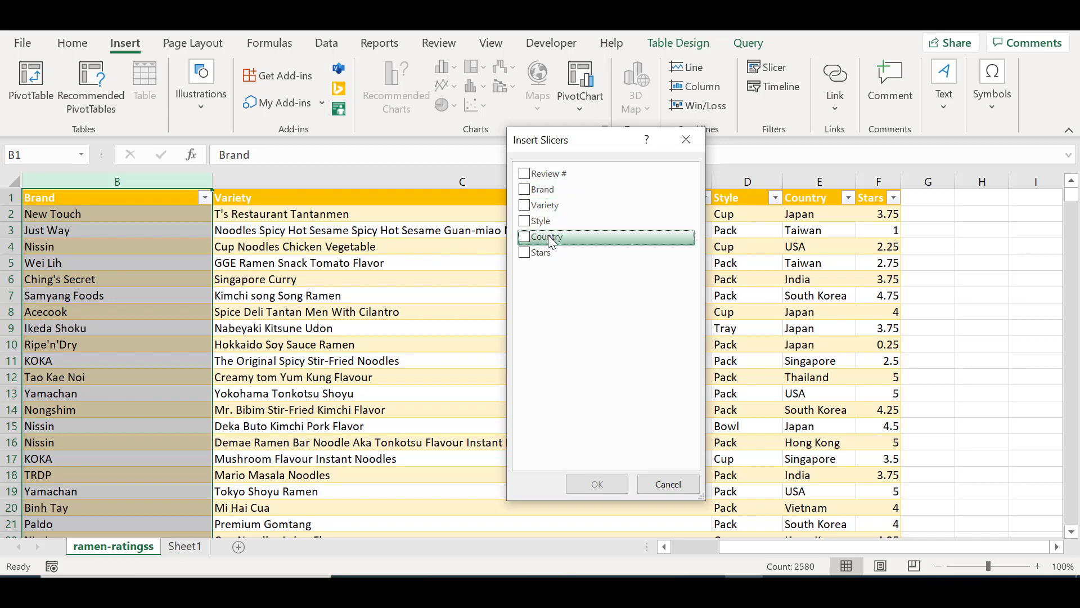
left_click(527, 238)
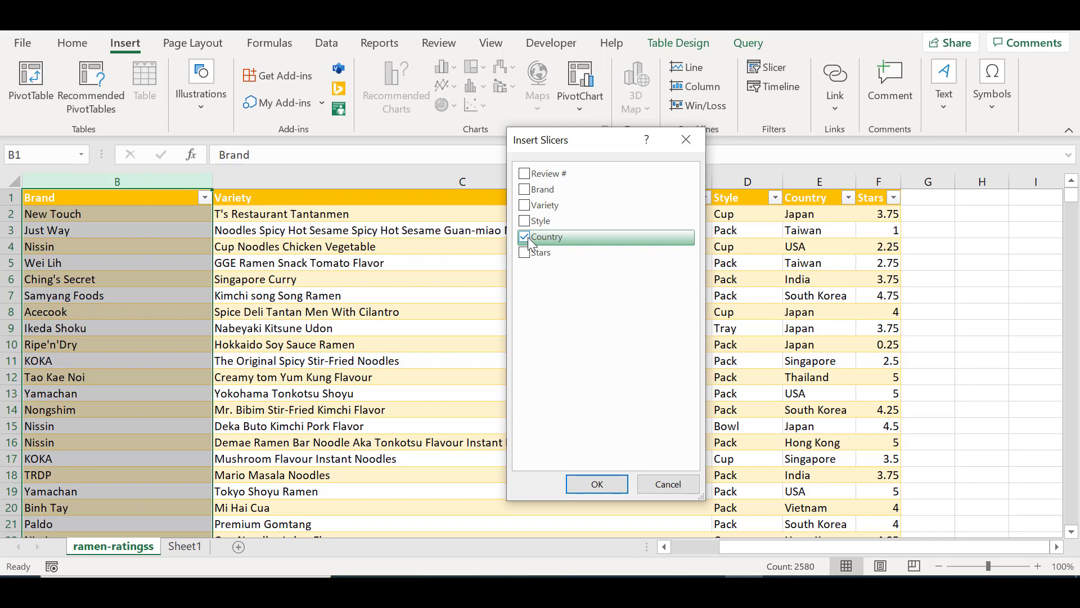
left_click(597, 485)
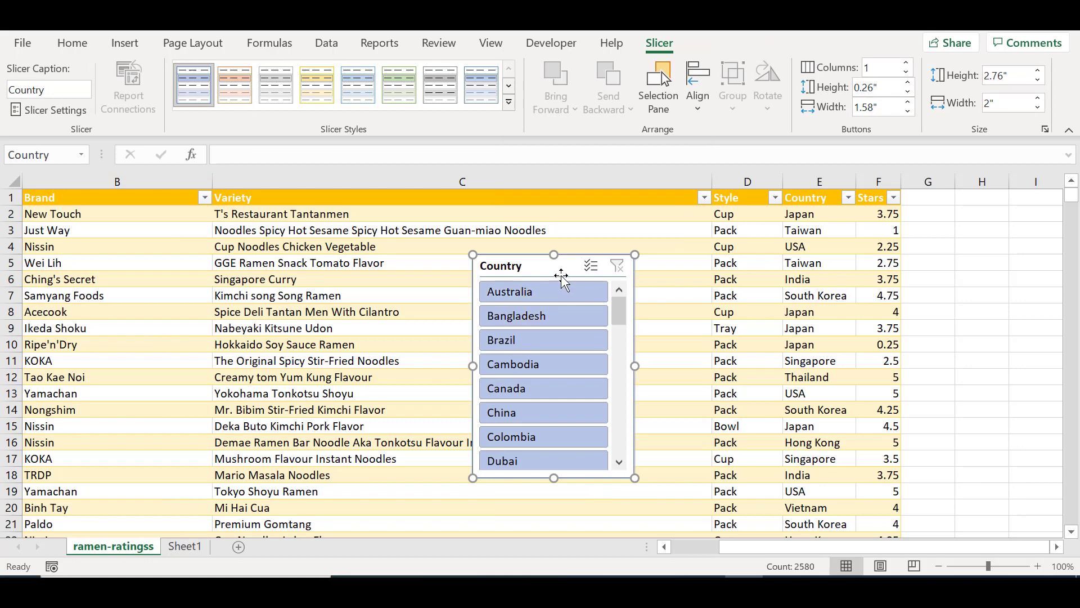
Move the Country slicer onto the empty cells beside the Stars column, starting around row 5
left_click_drag(564, 277, 987, 239)
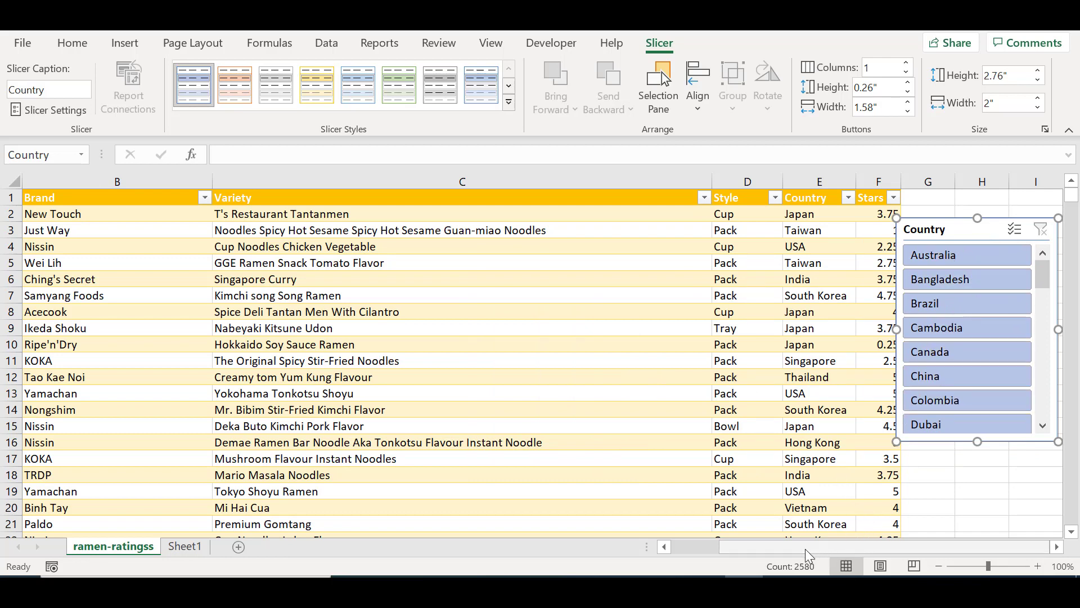
left_click_drag(810, 555, 933, 552)
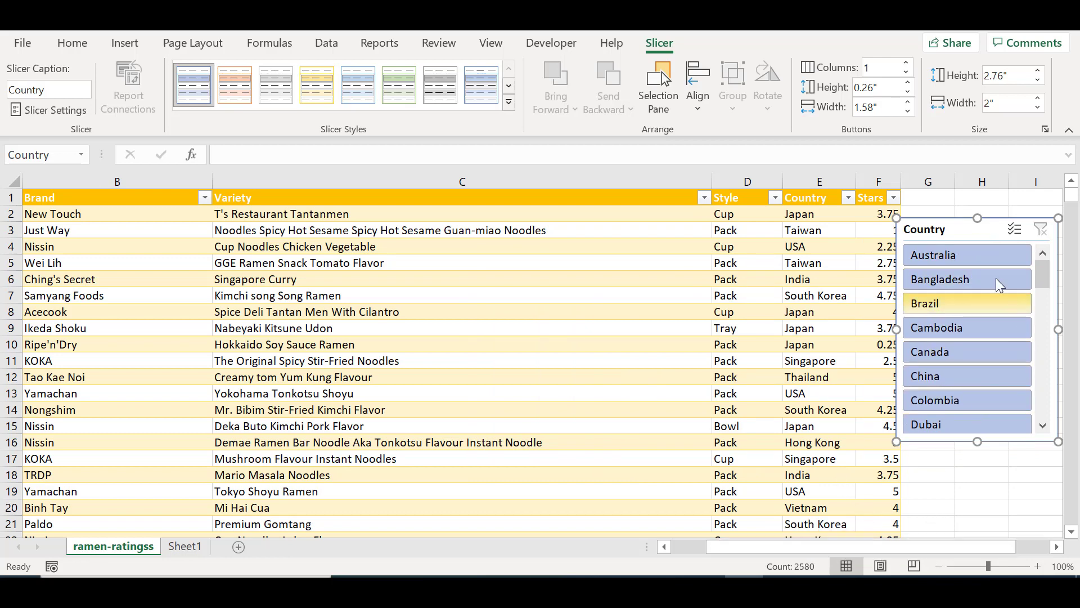
left_click_drag(962, 231, 977, 263)
left_click_drag(976, 551, 1040, 552)
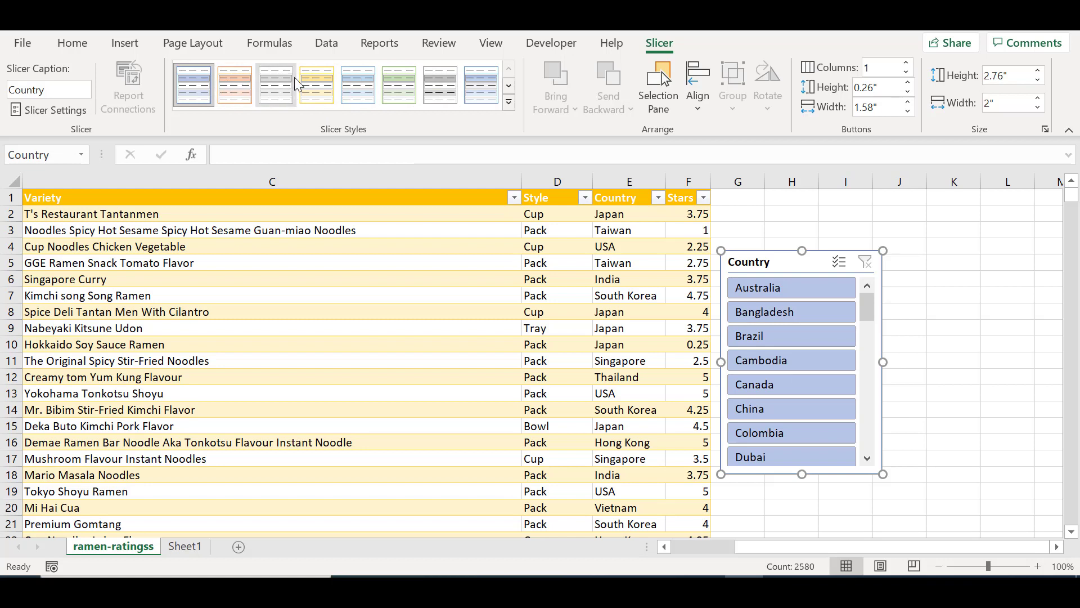
Apply the yellow style to the Country slicer and move it slightly farther from the Stars column, onto columns G to J
left_click(323, 90)
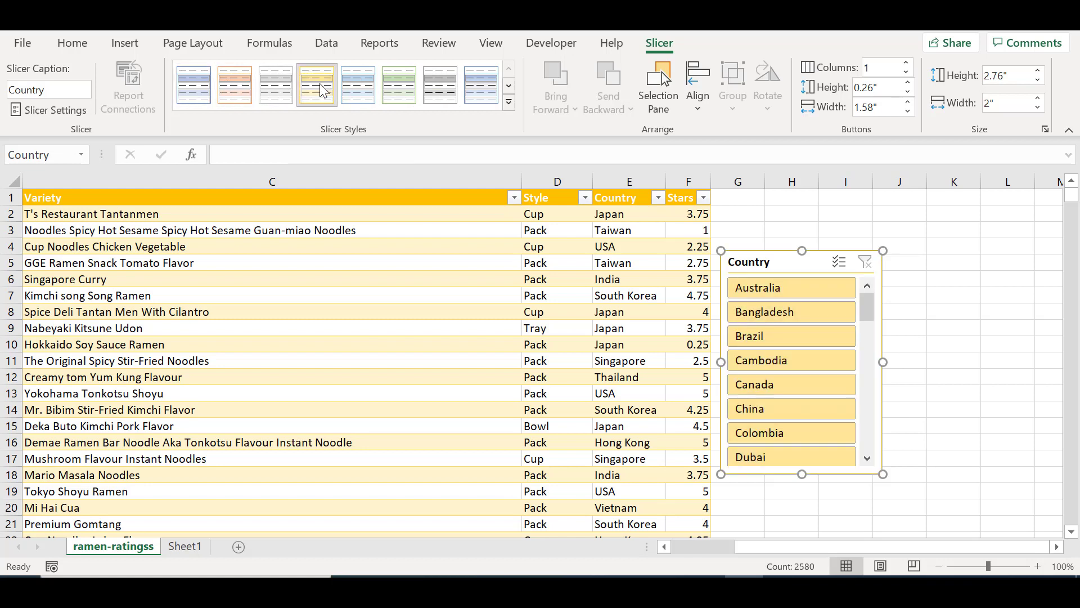
left_click_drag(752, 265, 791, 262)
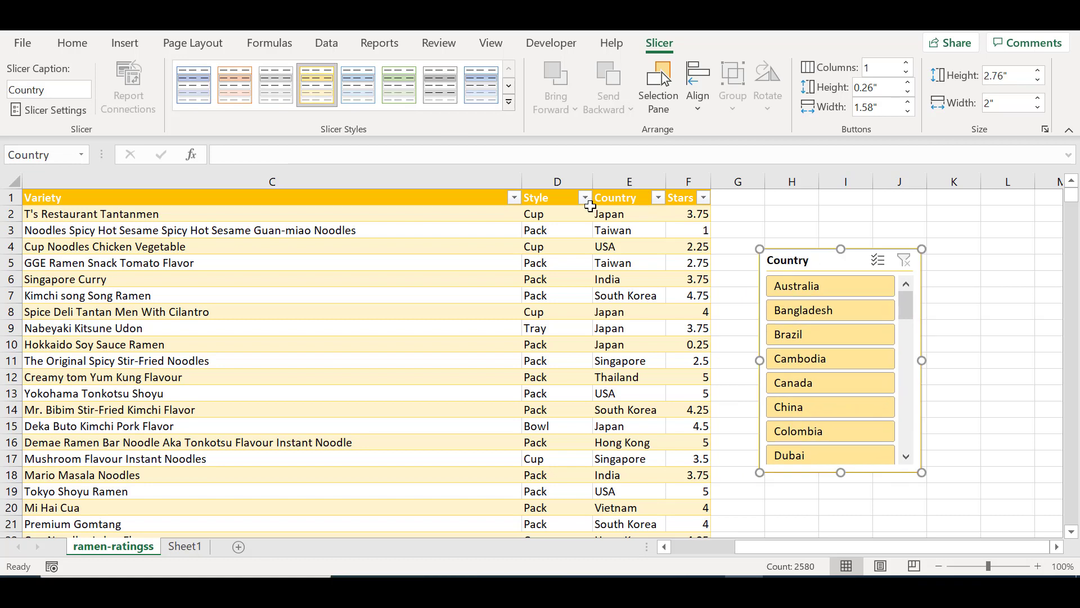
Filter the ramen table with the Country slicer by Australia, Bangladesh, Brazil and Cambodia in turn, checking the rows for each
left_click(810, 293)
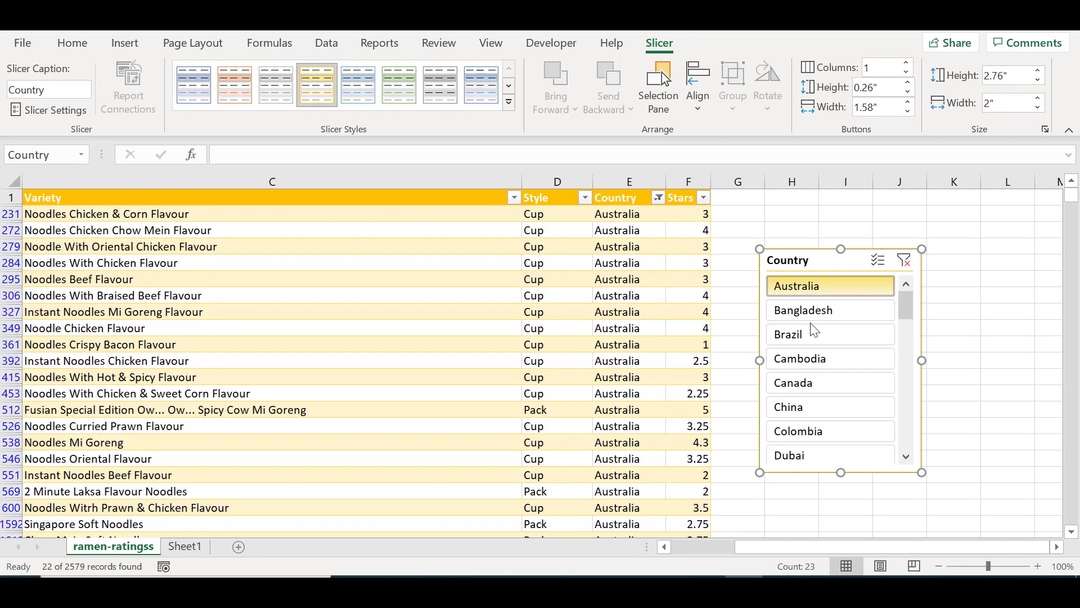
left_click_drag(822, 549, 760, 548)
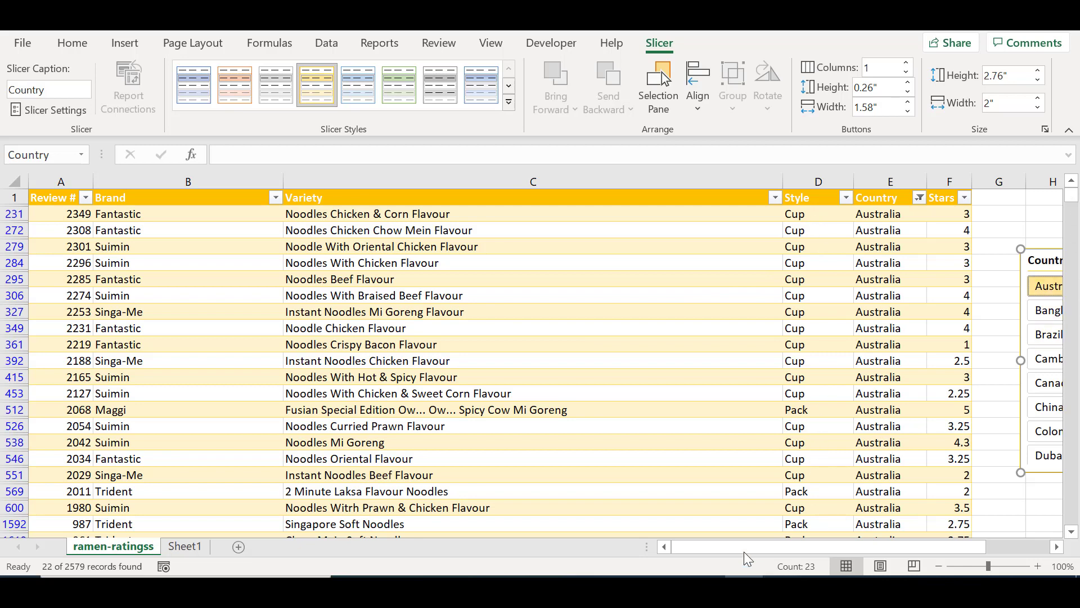
left_click_drag(745, 548, 771, 548)
left_click(873, 310)
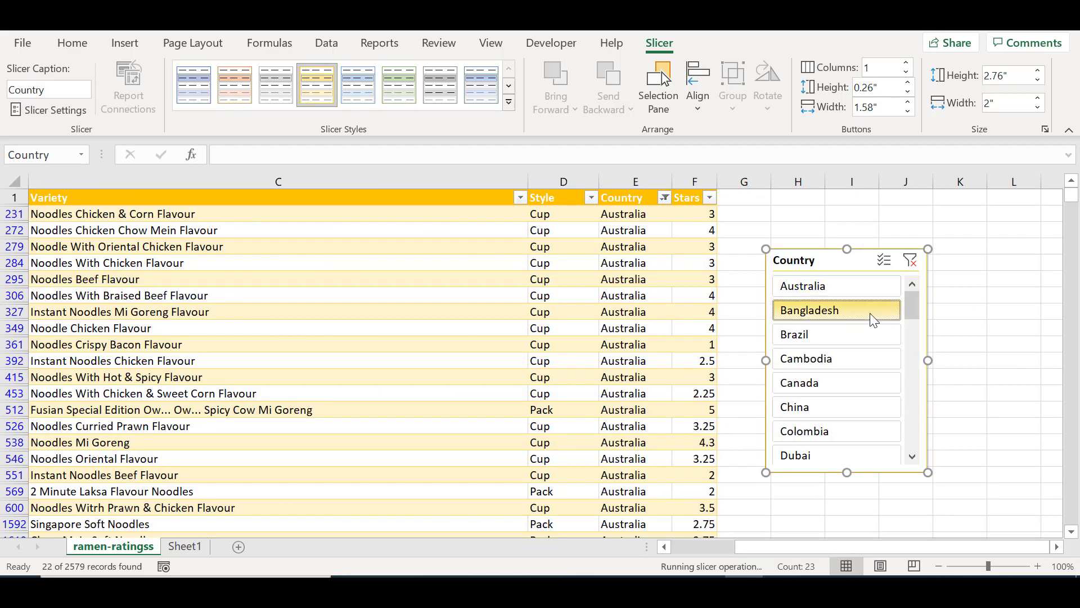
left_click(853, 335)
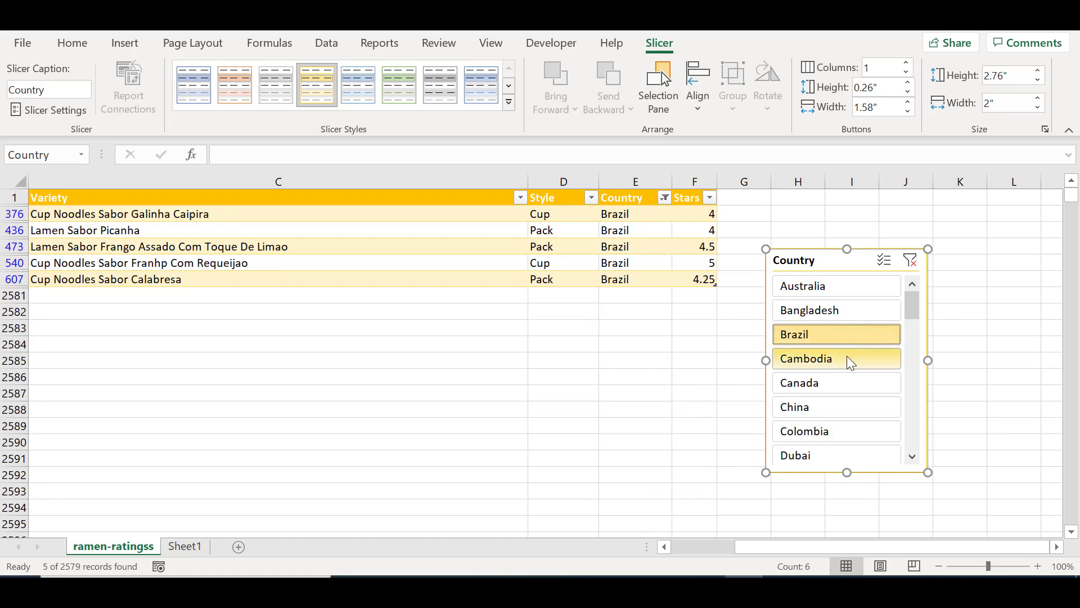
left_click(850, 362)
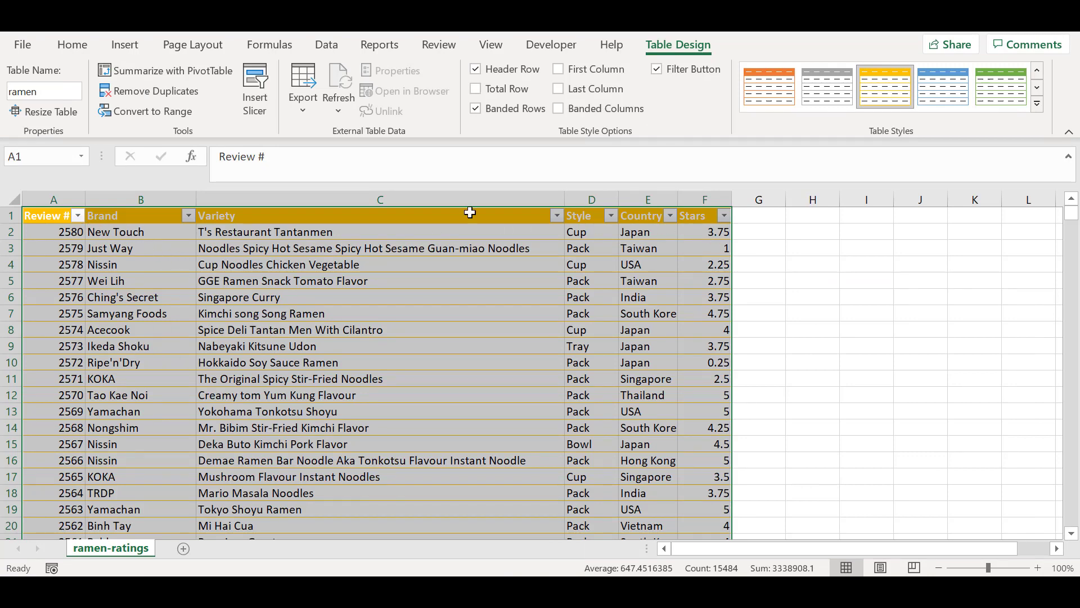
Examine the sort and filter options and the list of brands for the Brand column, leaving the filter unapplied
left_click(188, 216)
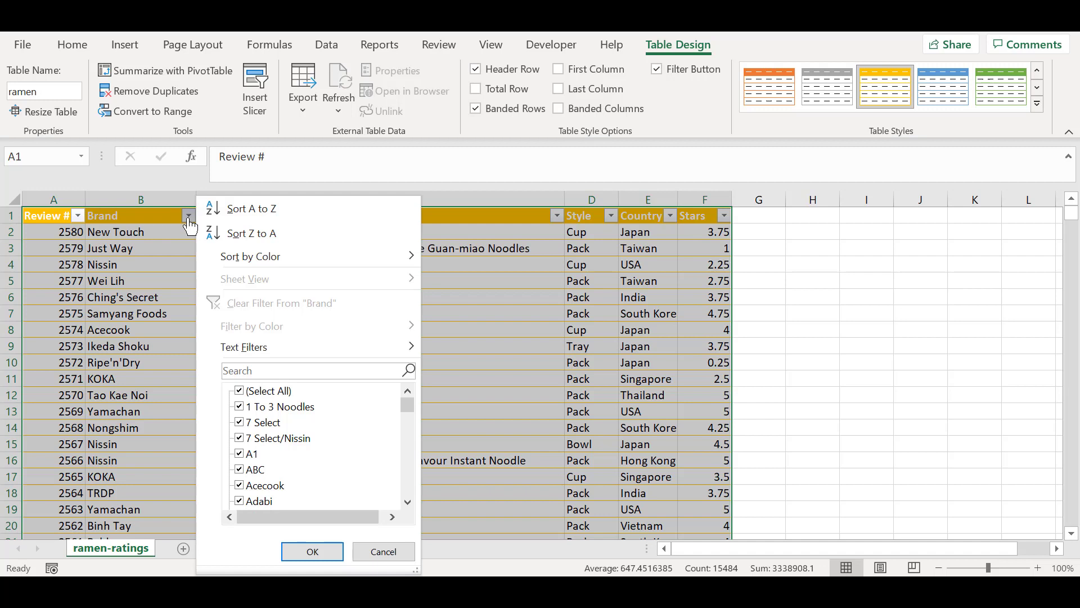
left_click(188, 217)
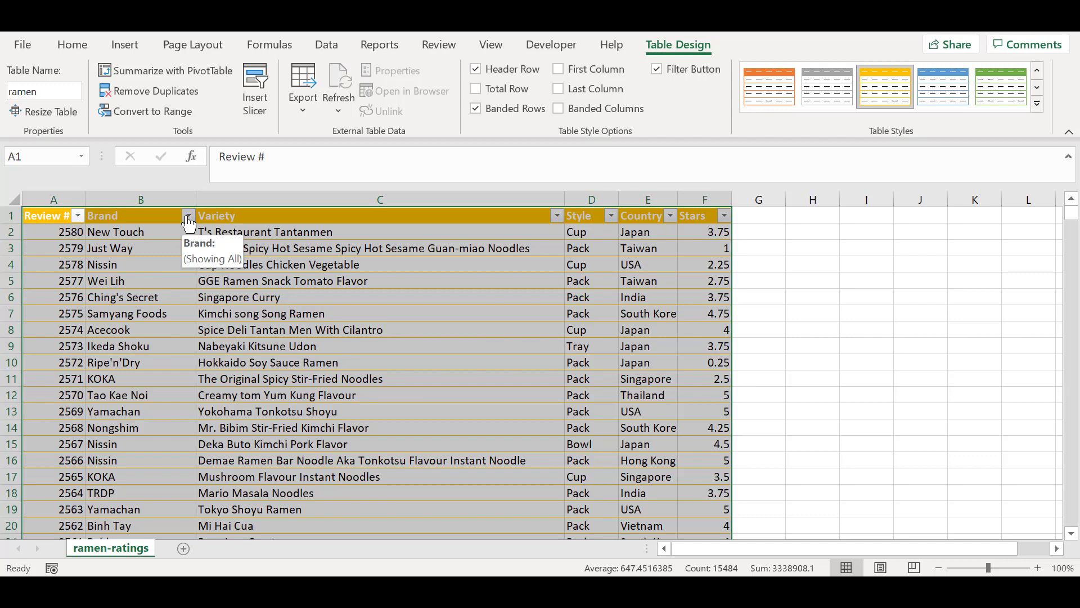
left_click(188, 218)
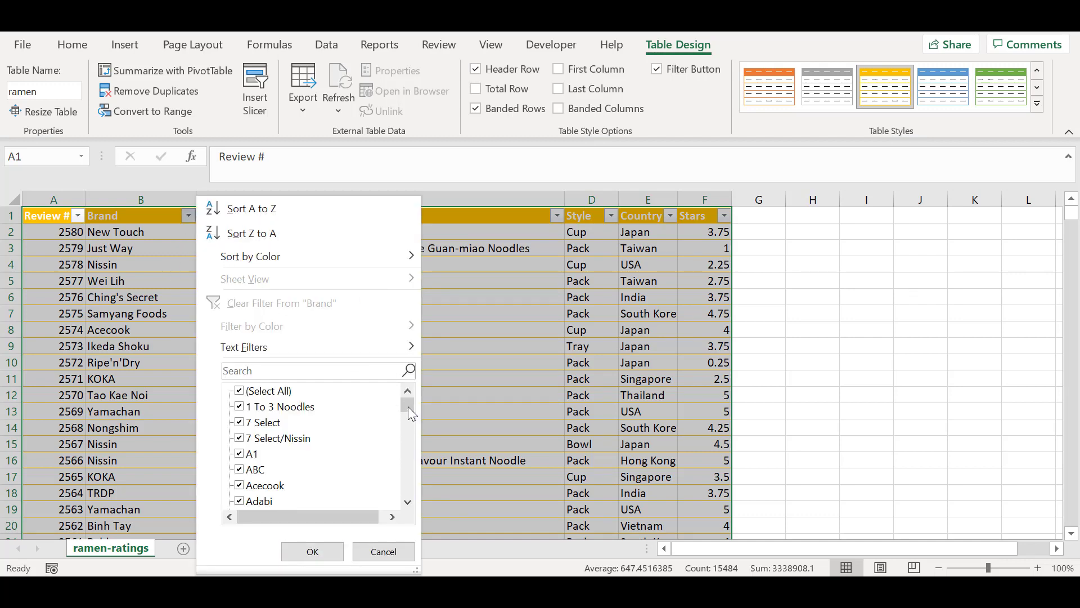
left_click_drag(407, 407, 407, 414)
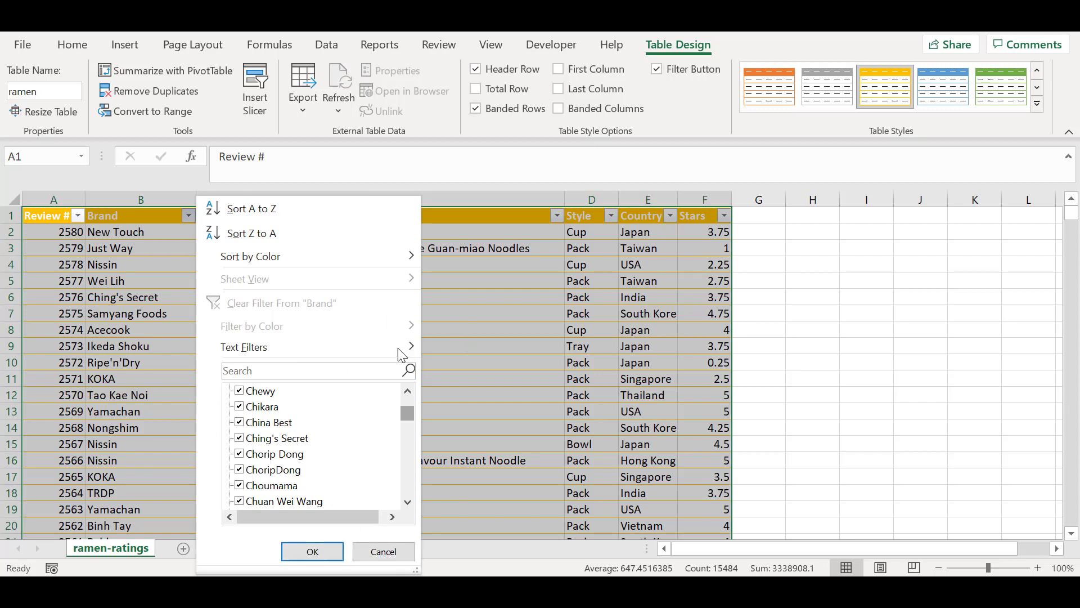
left_click(394, 555)
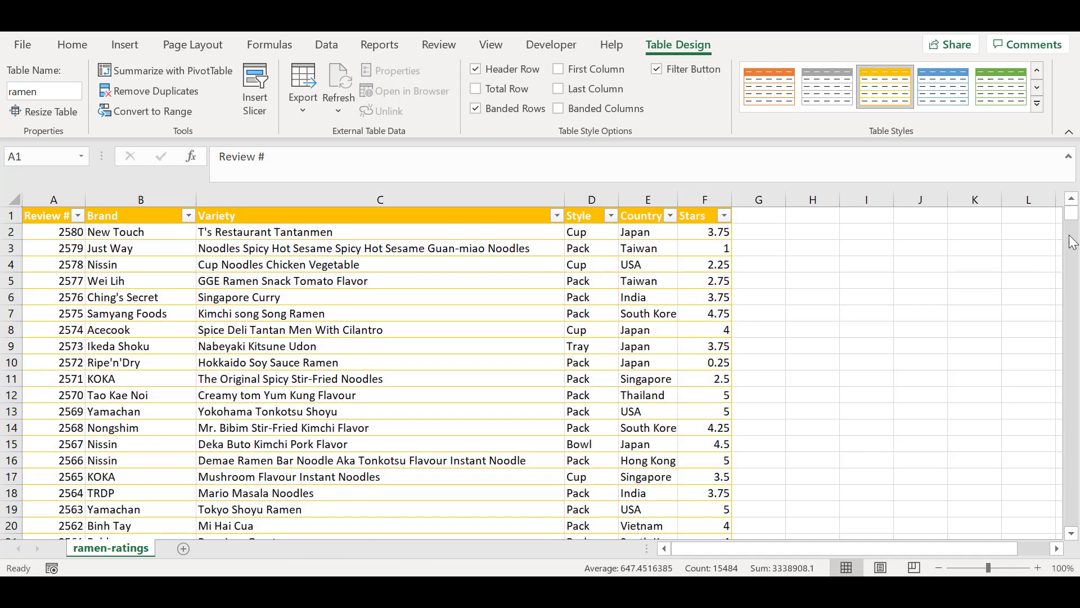
Scroll through the ramen table to examine how its column headers behave, and check selecting the whole table from a single cell
left_click(1075, 211)
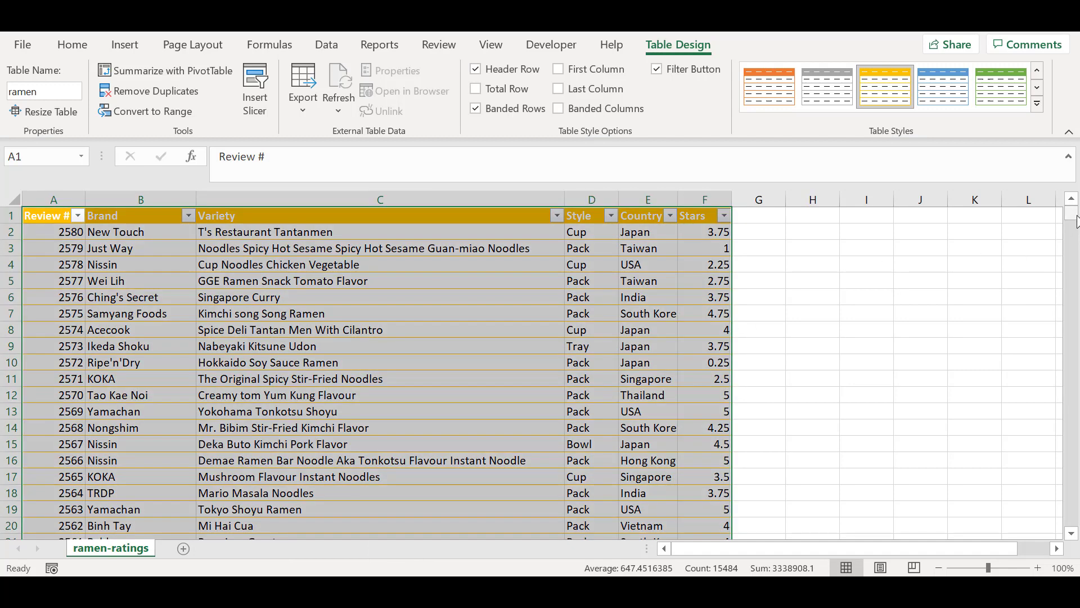
left_click_drag(1075, 214, 1075, 224)
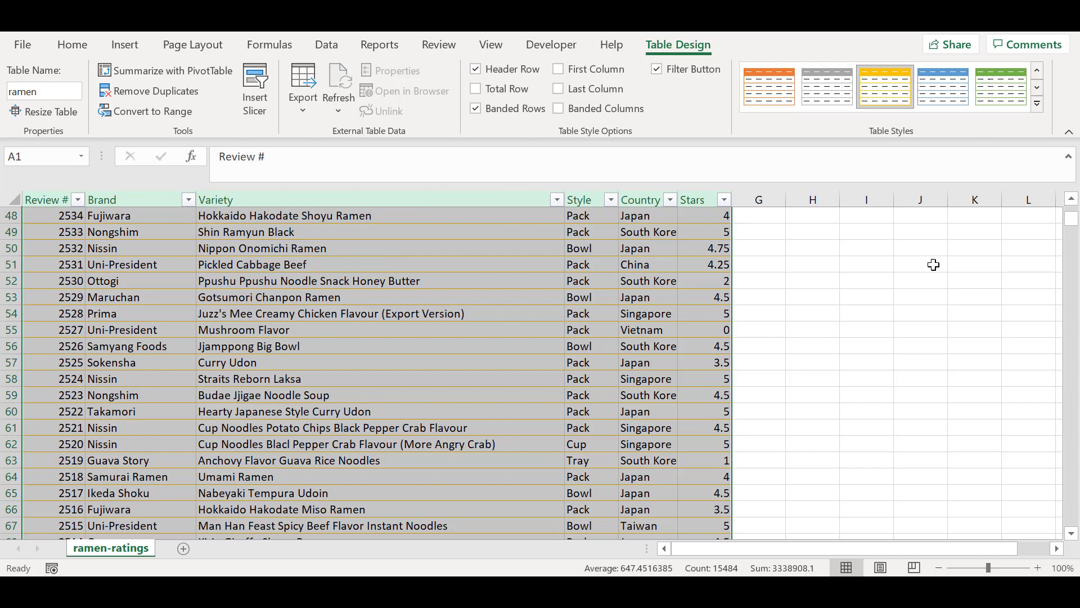
left_click_drag(1074, 224, 1074, 229)
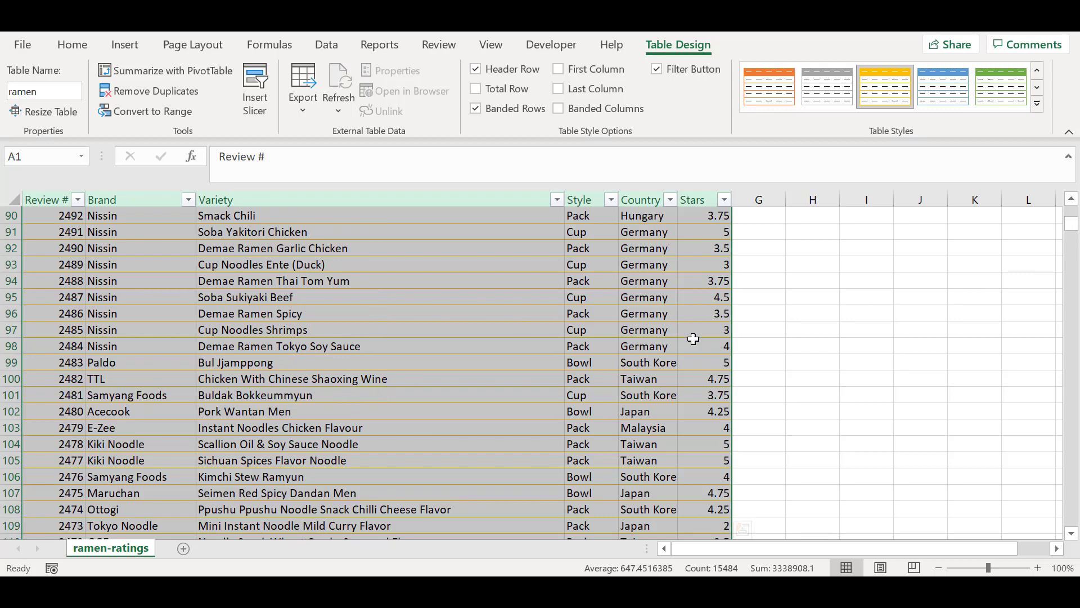
left_click_drag(1074, 236, 1075, 237)
left_click_drag(1073, 220, 1073, 214)
left_click(560, 346)
left_click(488, 395)
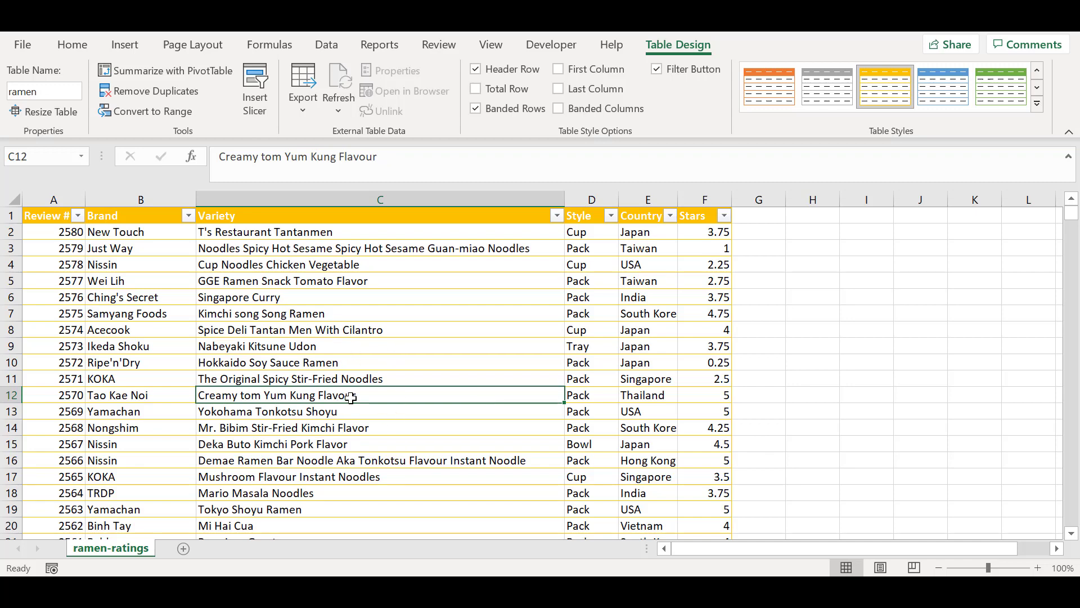
key("ctrl+a")
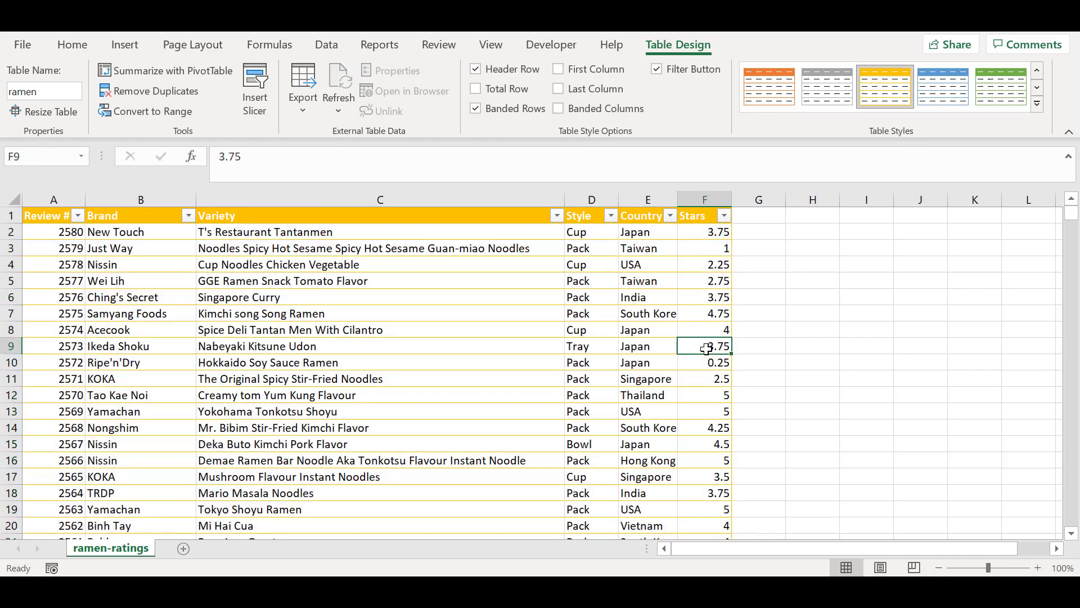
left_click(706, 347)
Extend the ramen table with a new row below its last record by entering 1 in cell A2582
left_click_drag(1072, 214, 1076, 549)
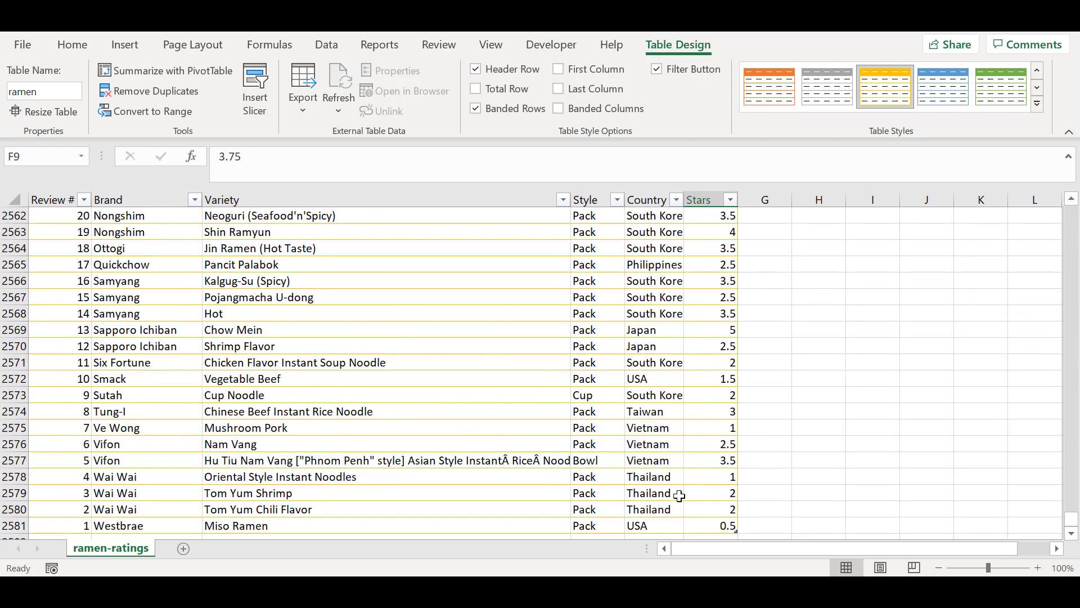
left_click(507, 522)
key("Down")
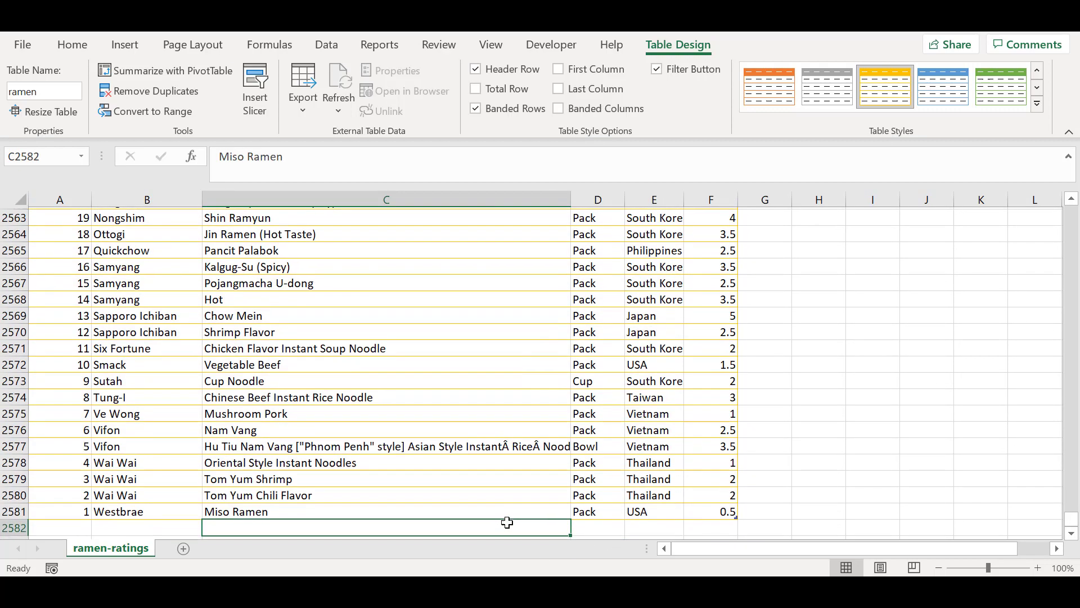
left_click(163, 526)
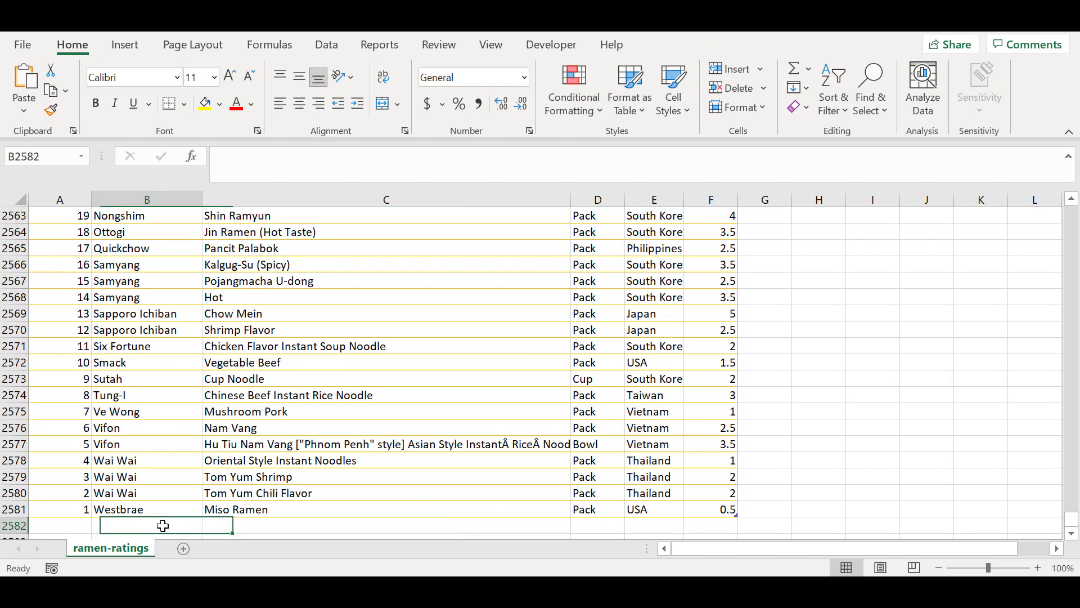
left_click(71, 525)
type("1")
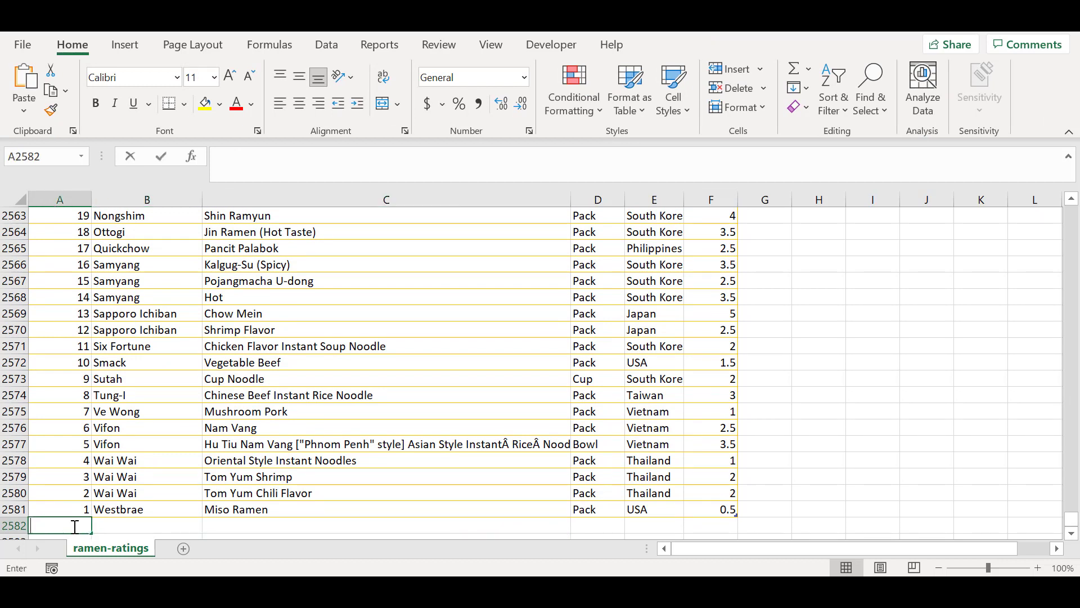
left_click(140, 524)
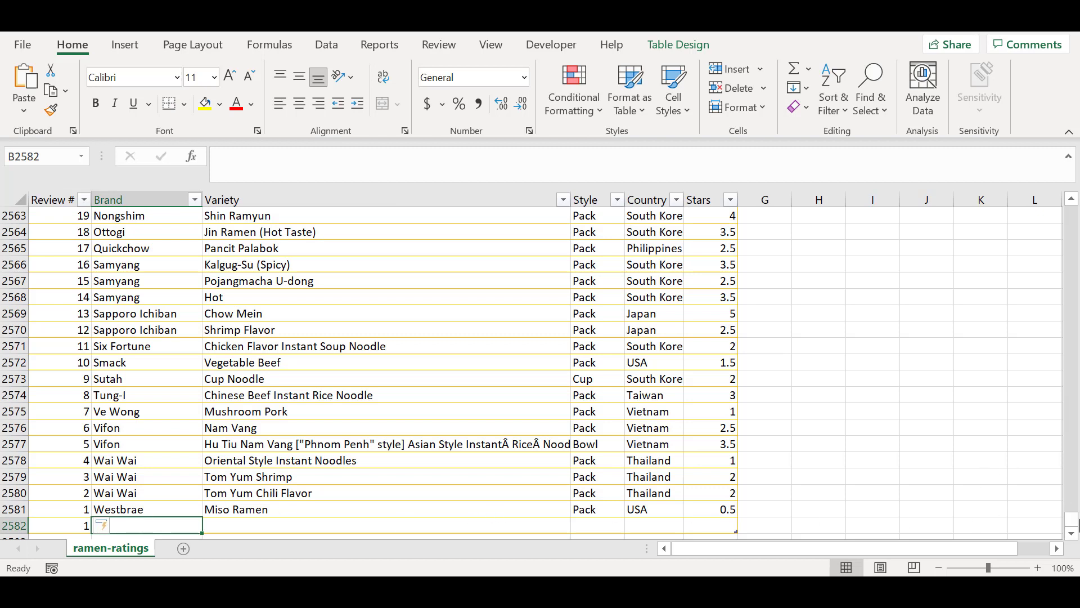
left_click(325, 508)
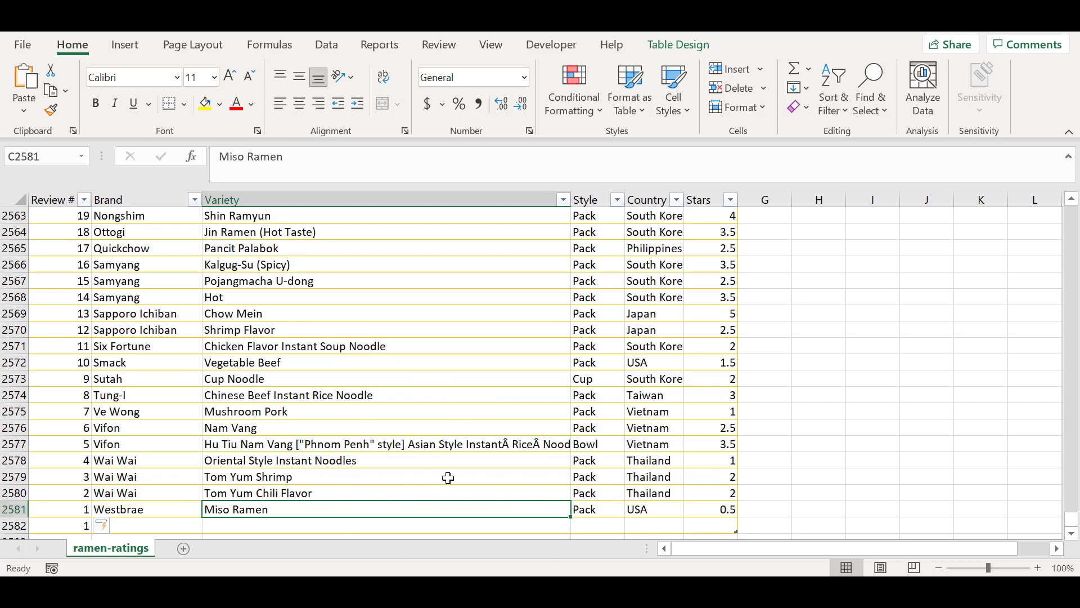
Enter the text New Column in the Style column of the new row, cell D2582
left_click(583, 526)
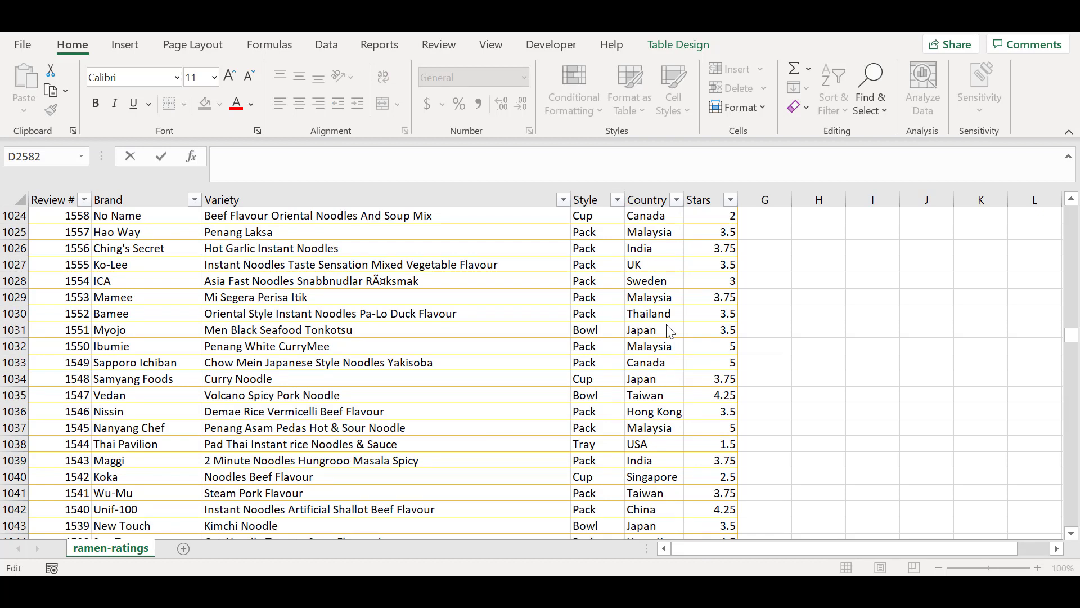
left_click(282, 159)
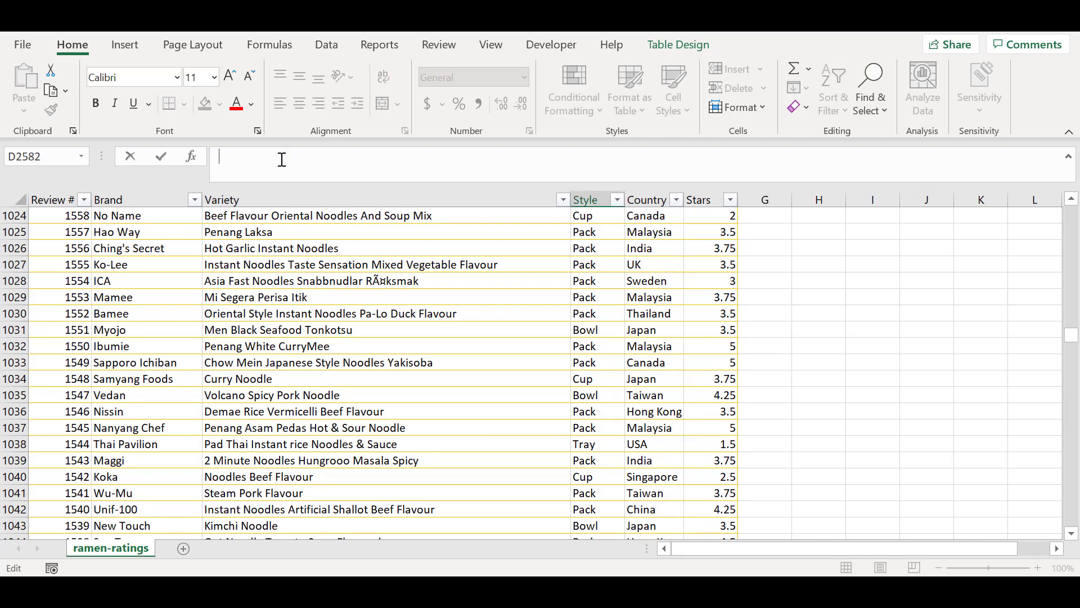
type("New Column")
key("Return")
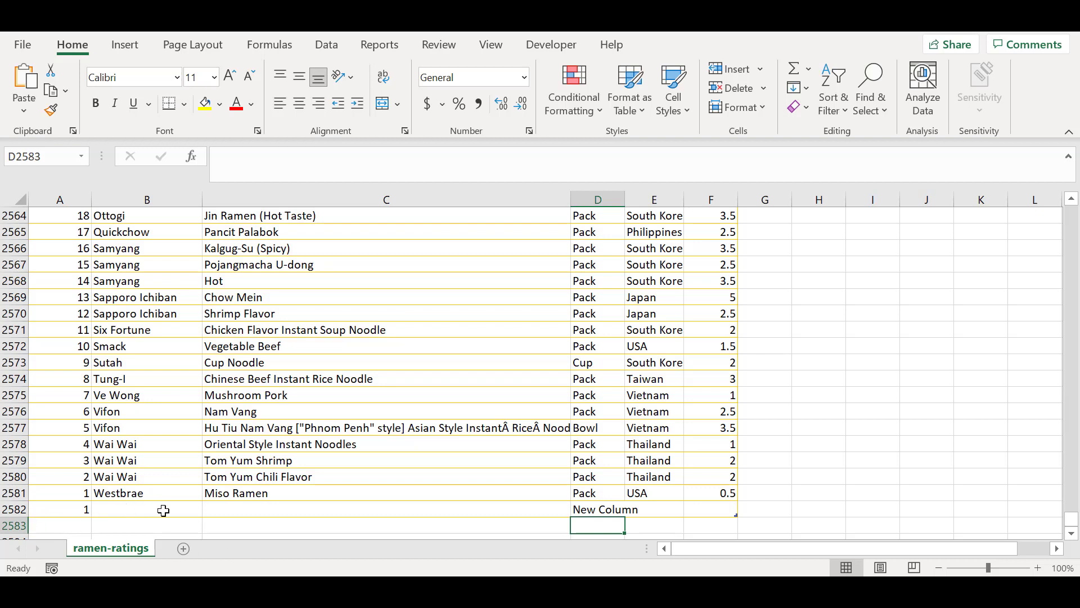
Enter the formula = 5 in cell D2583, directly below the table's last row
left_click(302, 167)
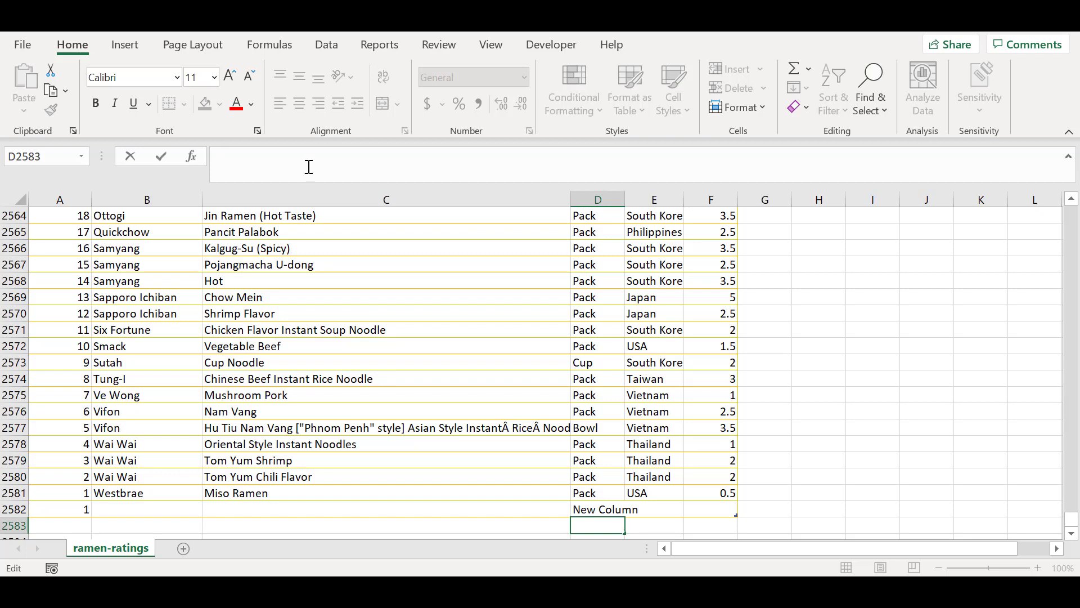
type("=")
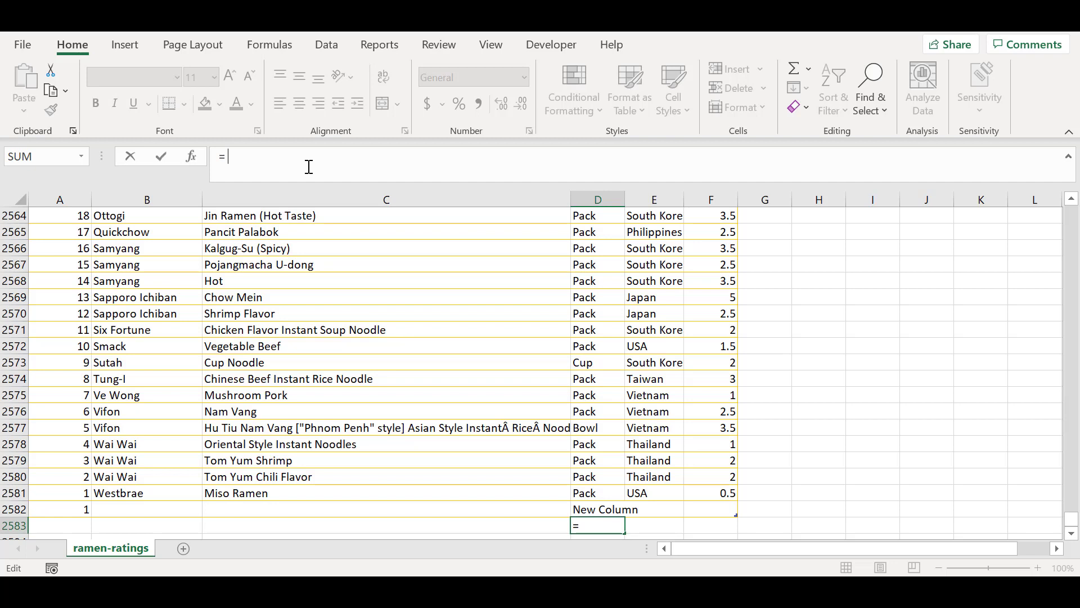
type(" 5")
left_click(433, 280)
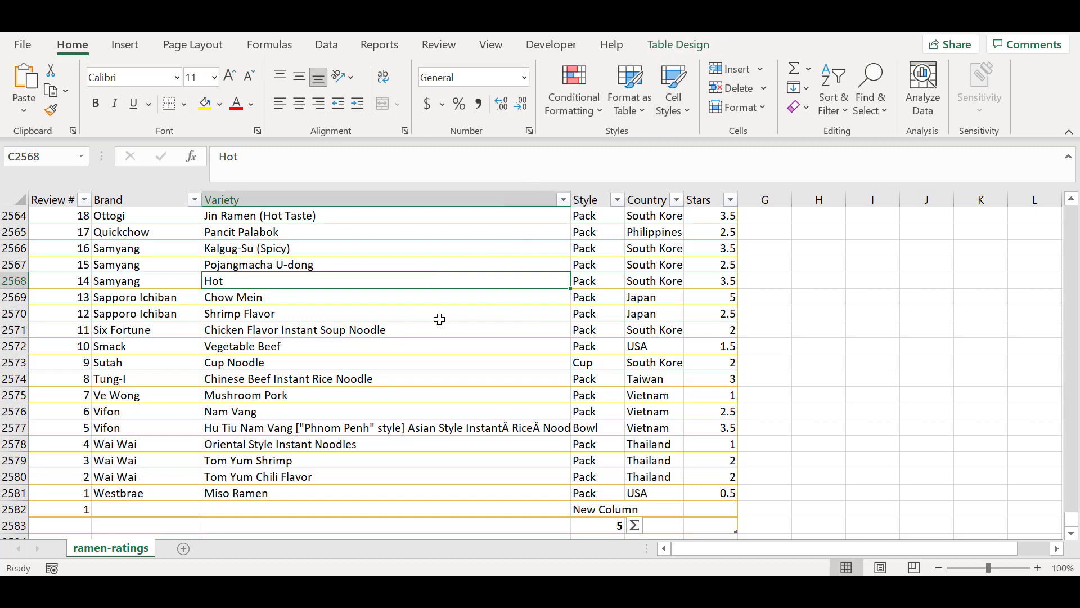
left_click(356, 309)
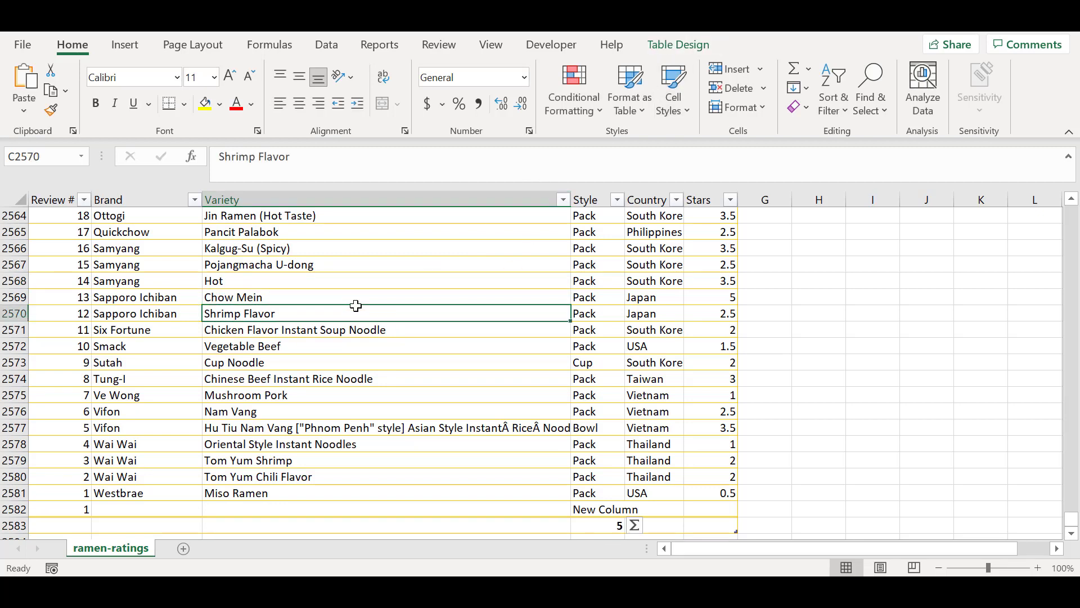
Try the ramen table's header row option off and on, and leave the header row hidden
left_click(666, 45)
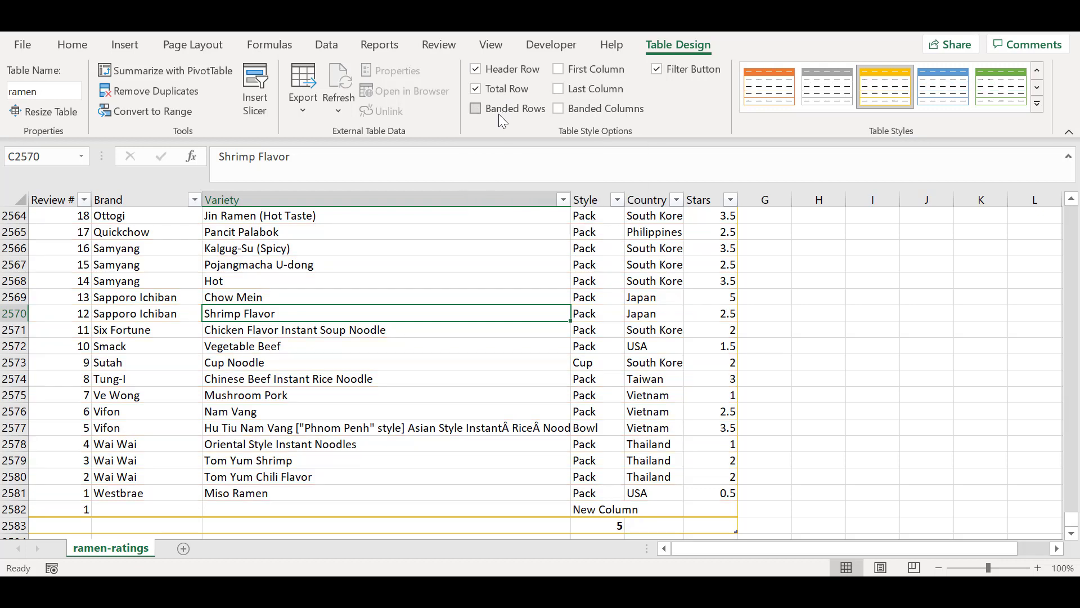
left_click(506, 70)
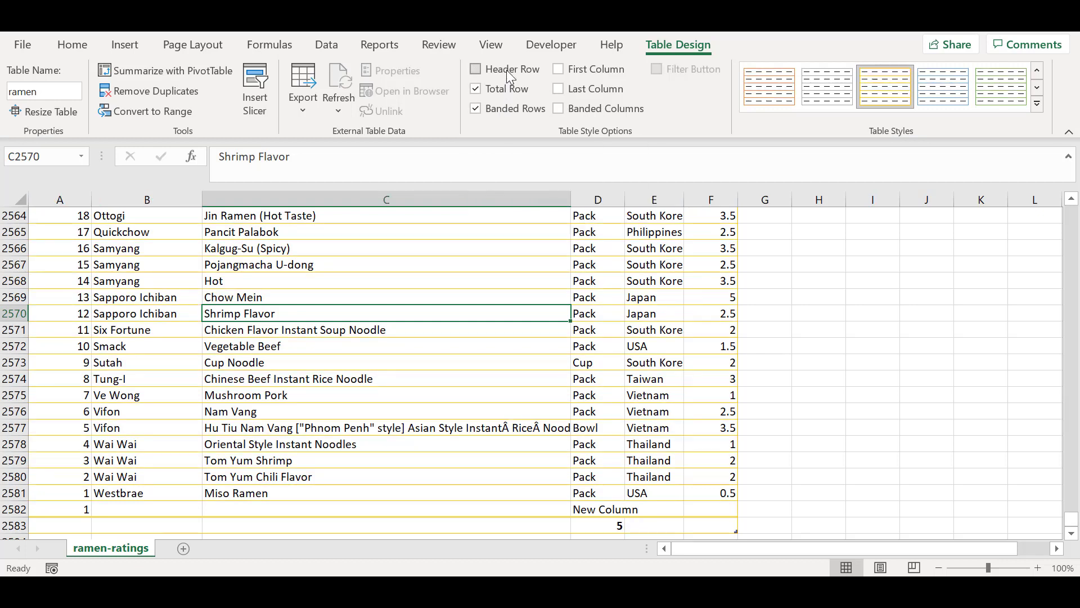
left_click(506, 70)
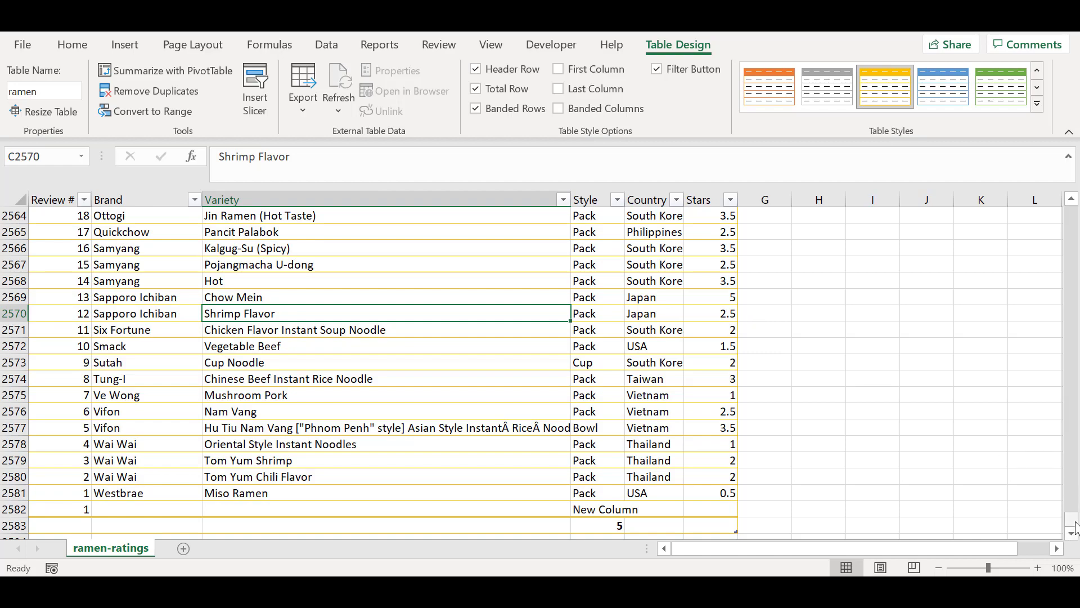
left_click_drag(1075, 528, 1075, 211)
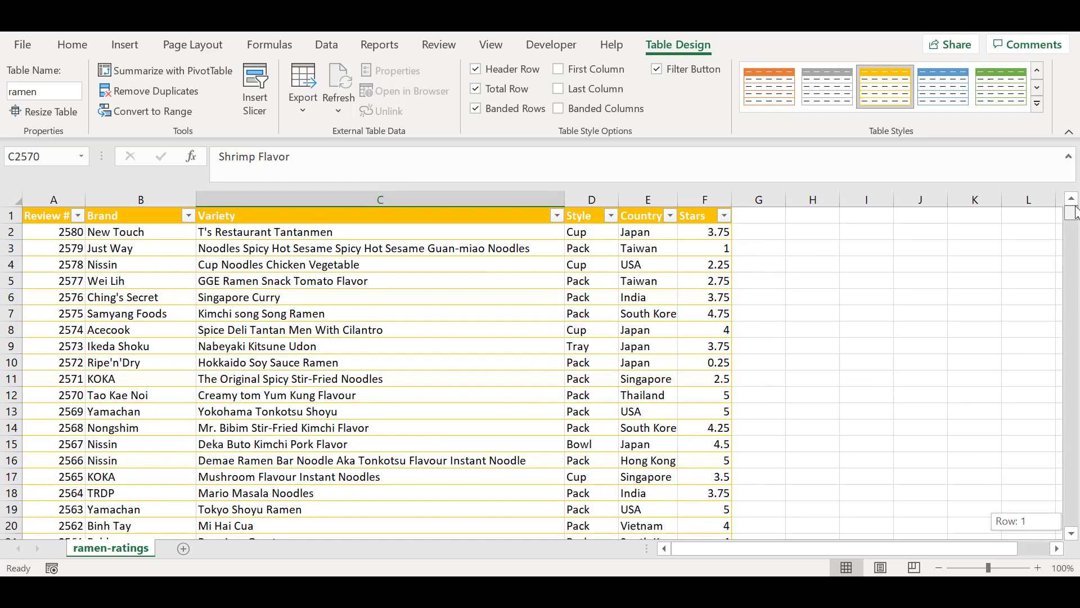
left_click(499, 68)
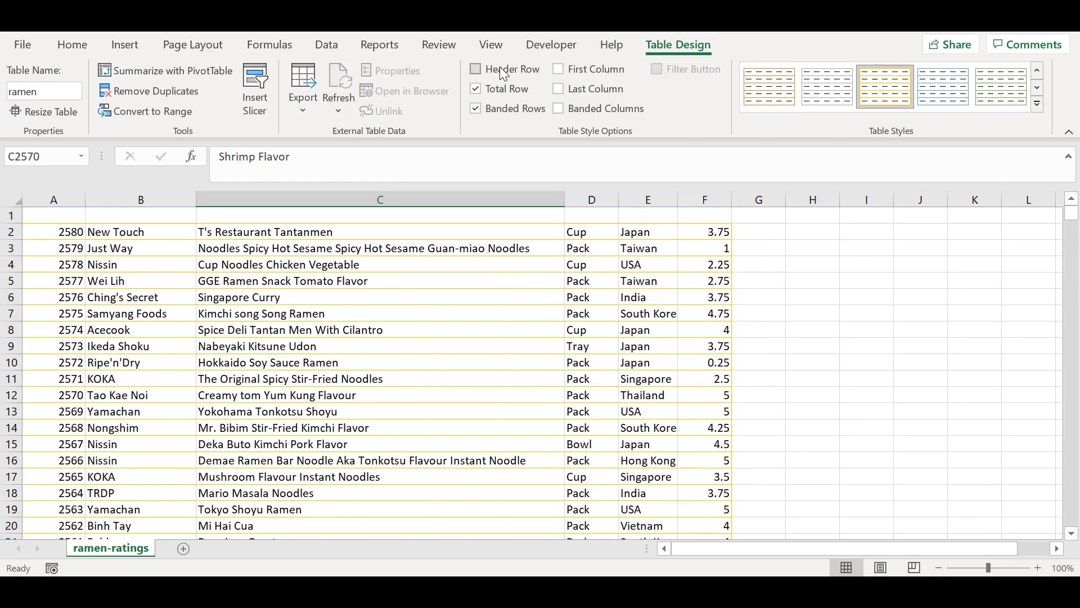
Show the ramen table's header row again, and try its banded rows option off and on
left_click(500, 67)
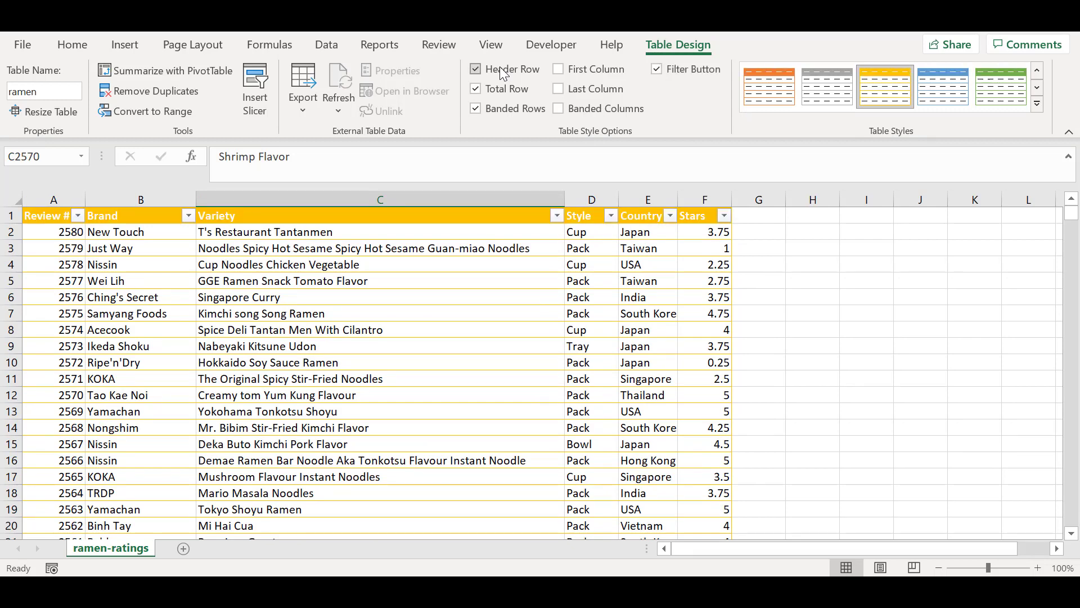
left_click(494, 109)
left_click(493, 109)
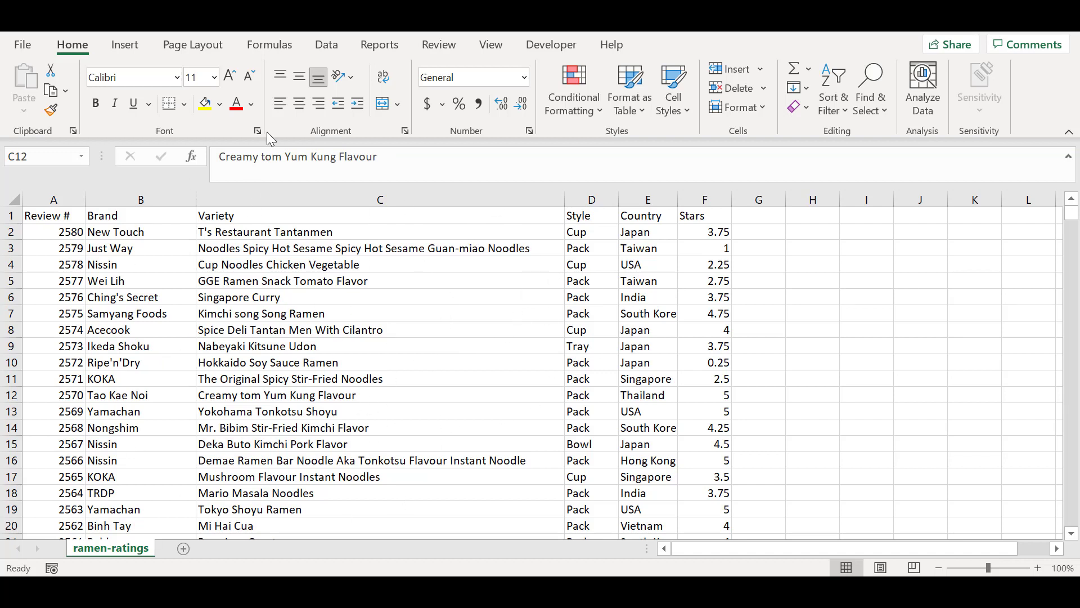
Create a new blank workbook
left_click(21, 41)
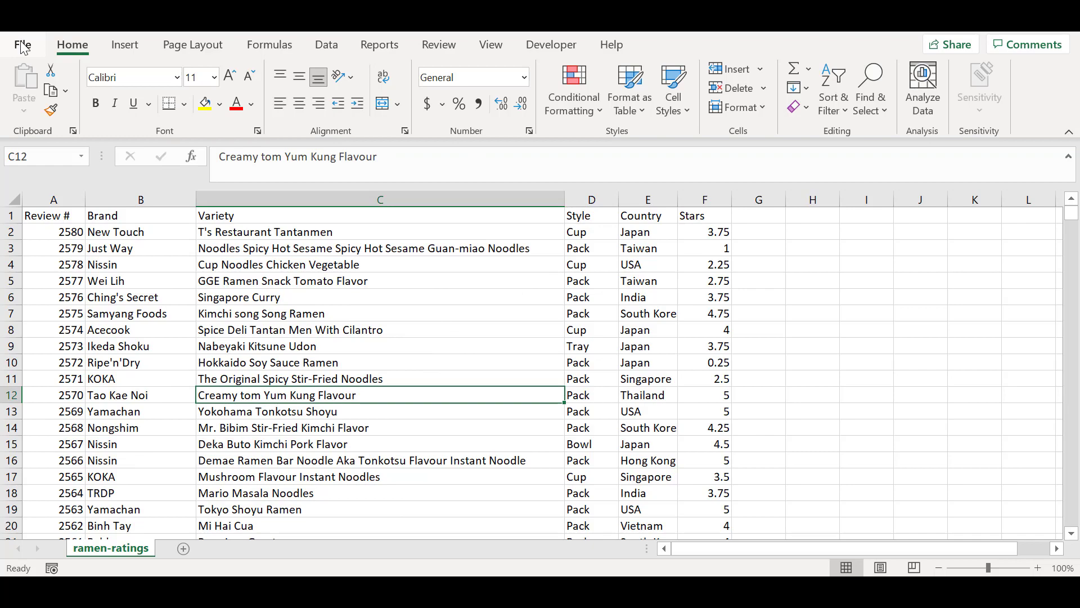
left_click(21, 44)
left_click(242, 177)
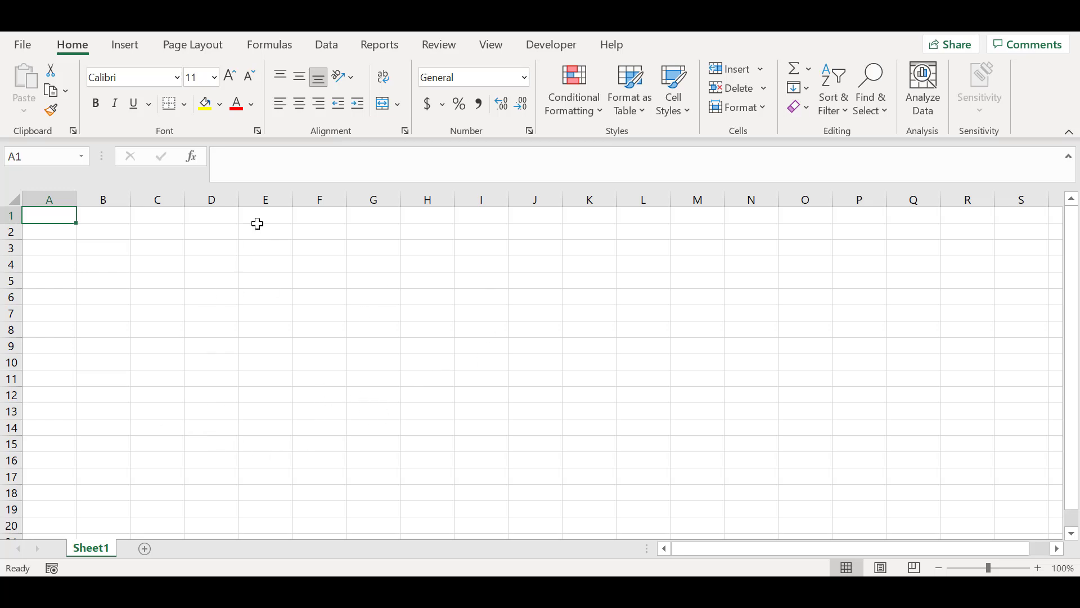
Import the comma-delimited file ramen-ratings.csv and open its data in the Power Query Editor for transformation
left_click(326, 46)
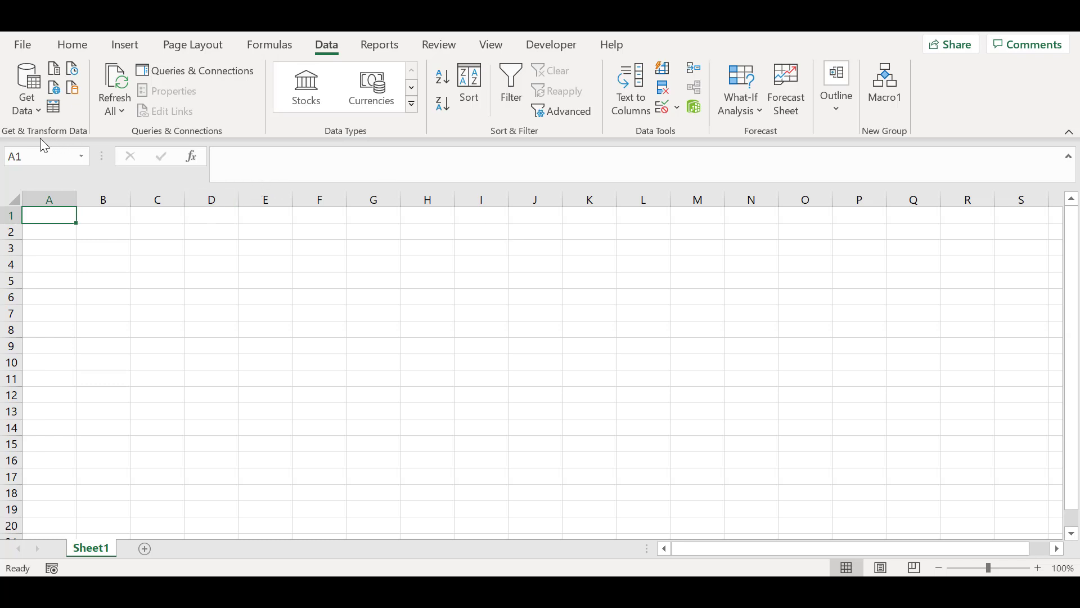
left_click(55, 77)
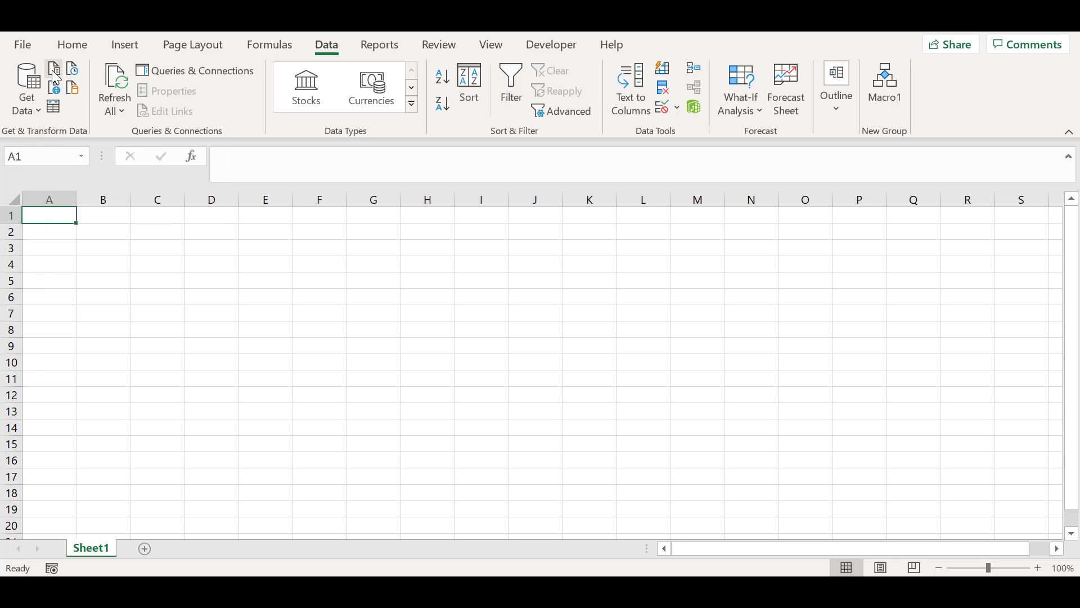
double_click(224, 194)
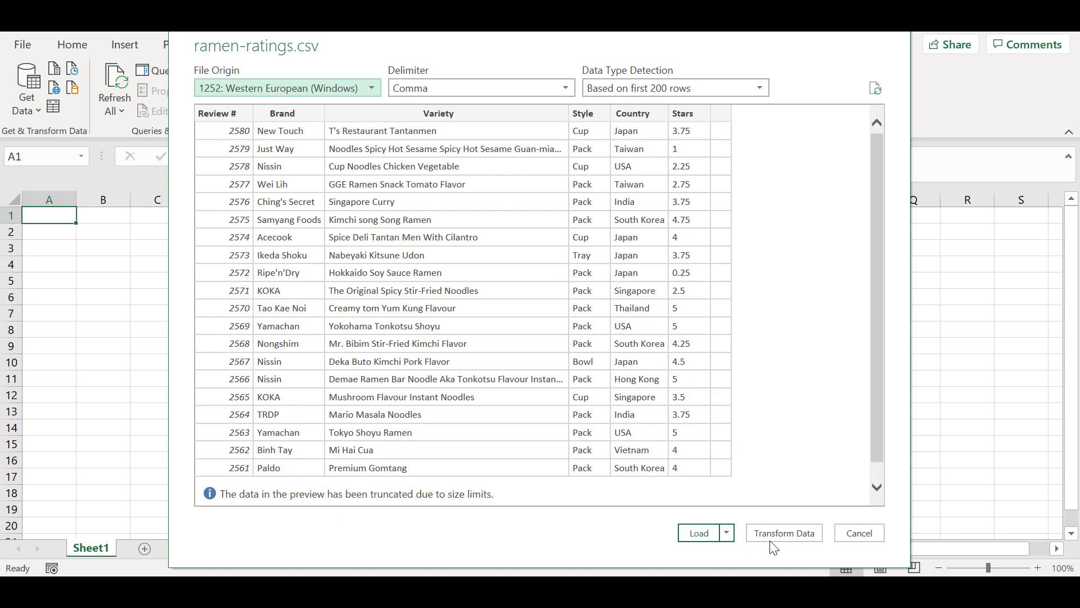
left_click(784, 533)
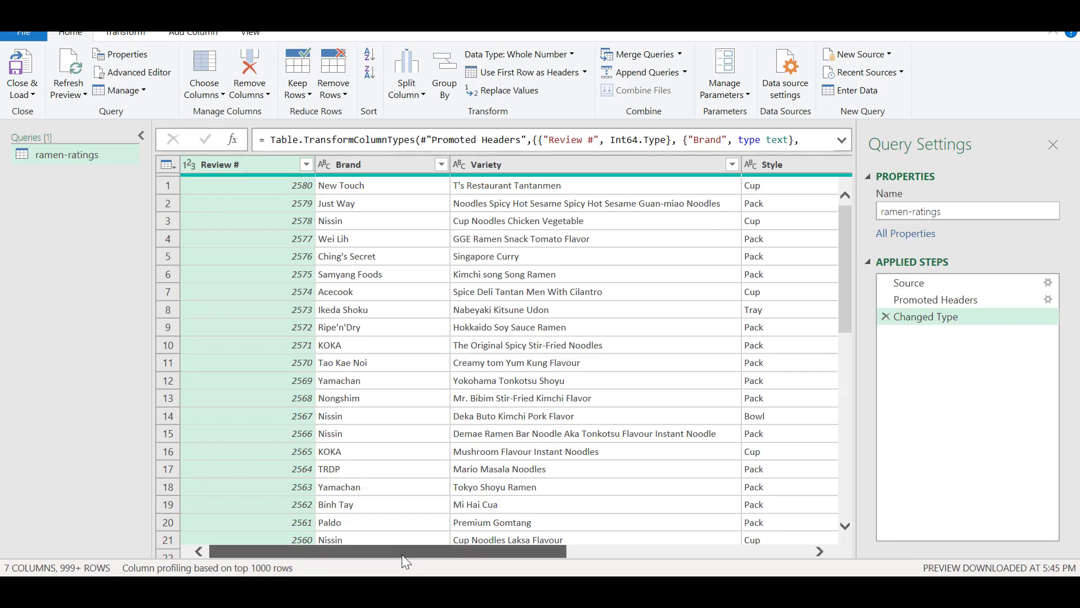
Remove the unnamed column after Stars from the ramen-ratings query
left_click_drag(401, 555, 696, 554)
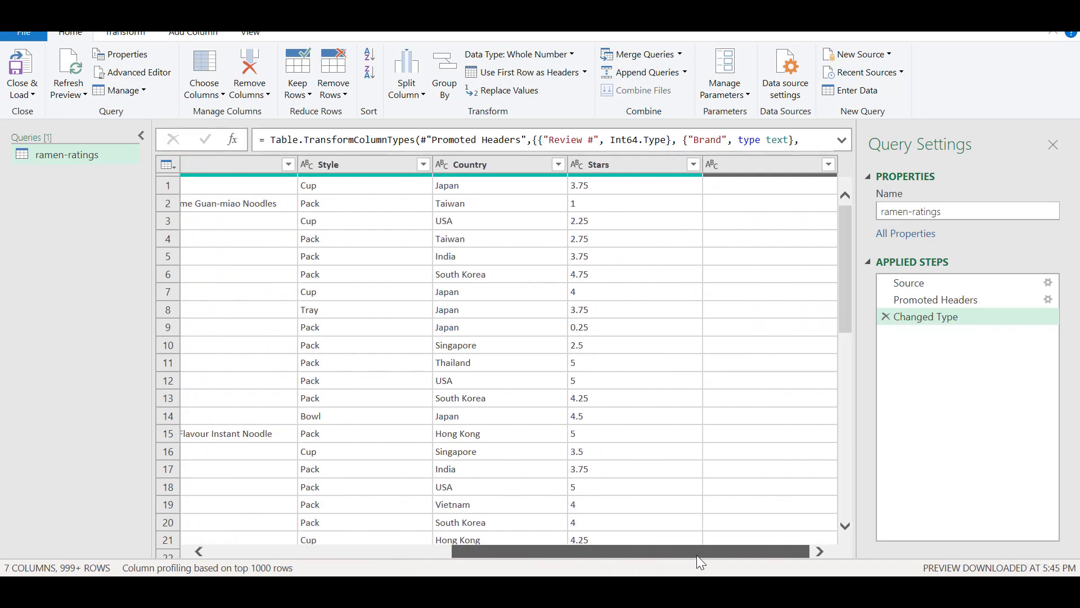
left_click(734, 168)
key("Delete")
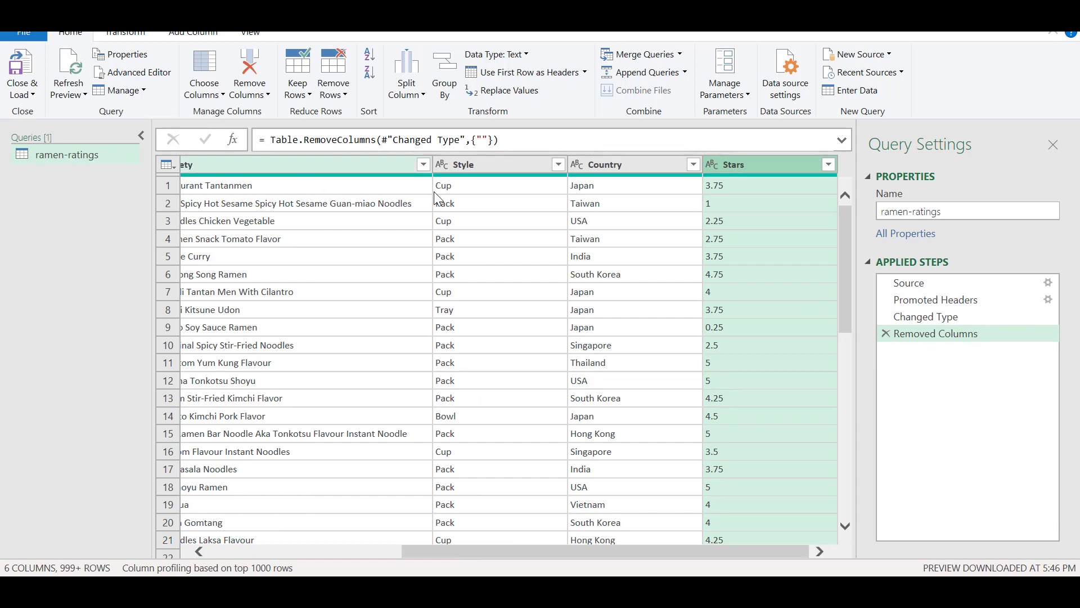
Check the data types of the query's columns and look through the Stars column for non-numeric values
left_click_drag(466, 548, 231, 536)
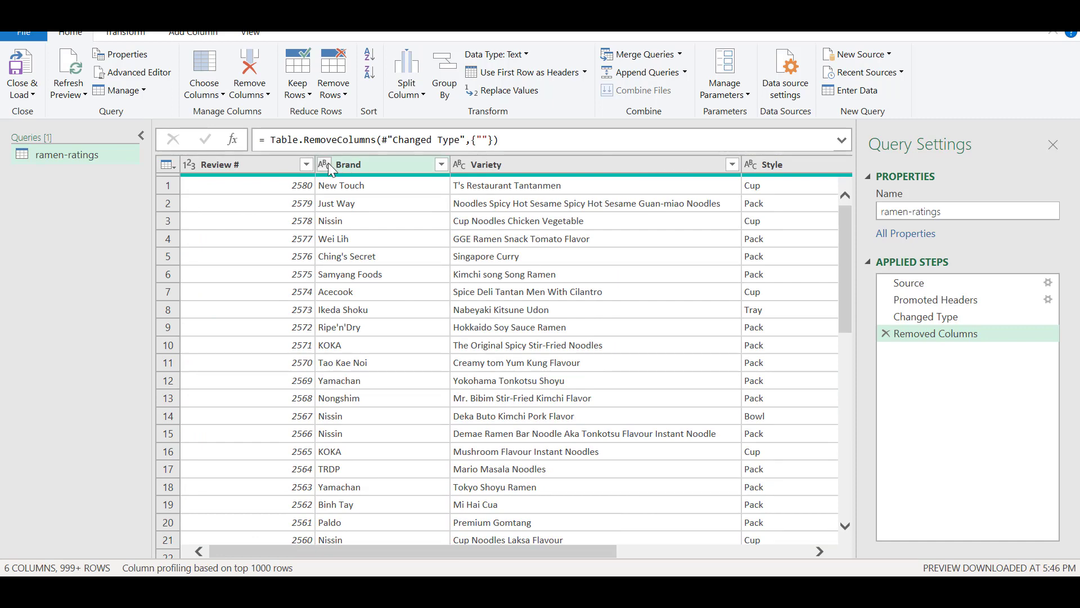
left_click_drag(319, 551, 522, 545)
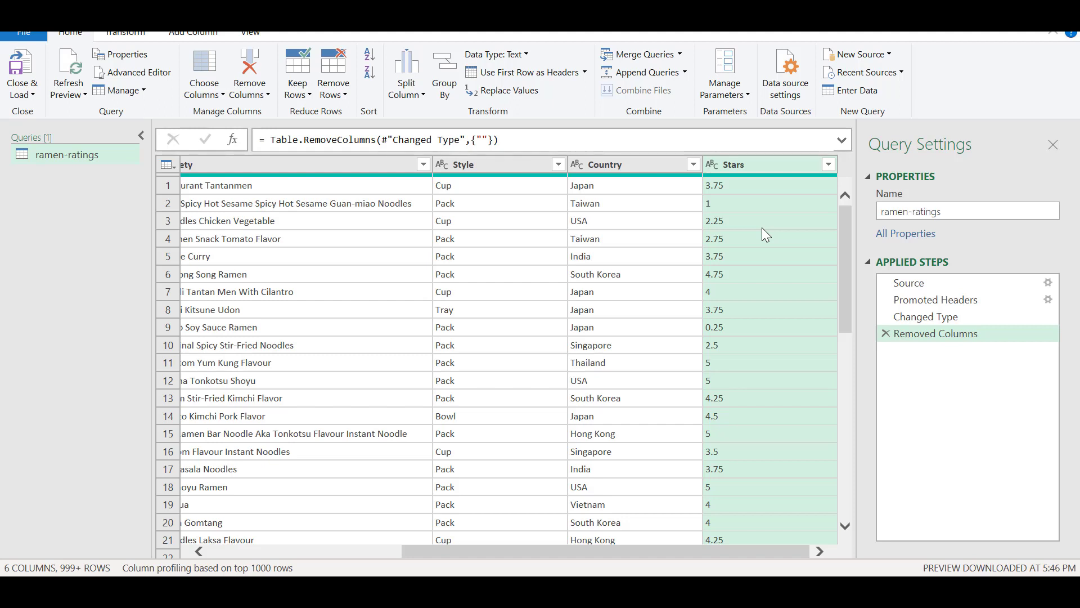
left_click(712, 164)
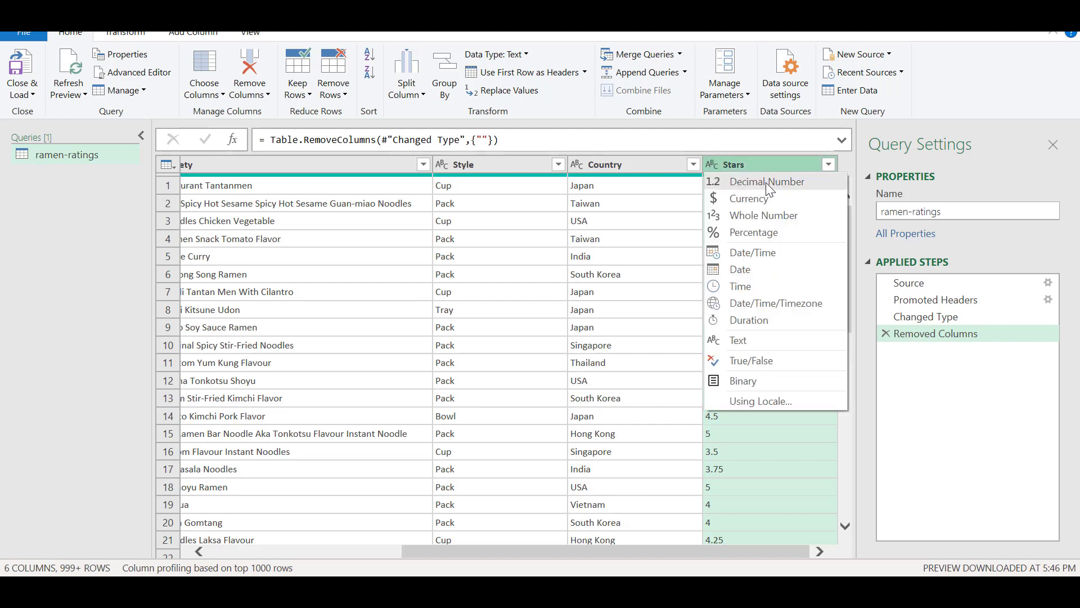
left_click(711, 165)
left_click(712, 165)
scroll(845, 455, "down", 8)
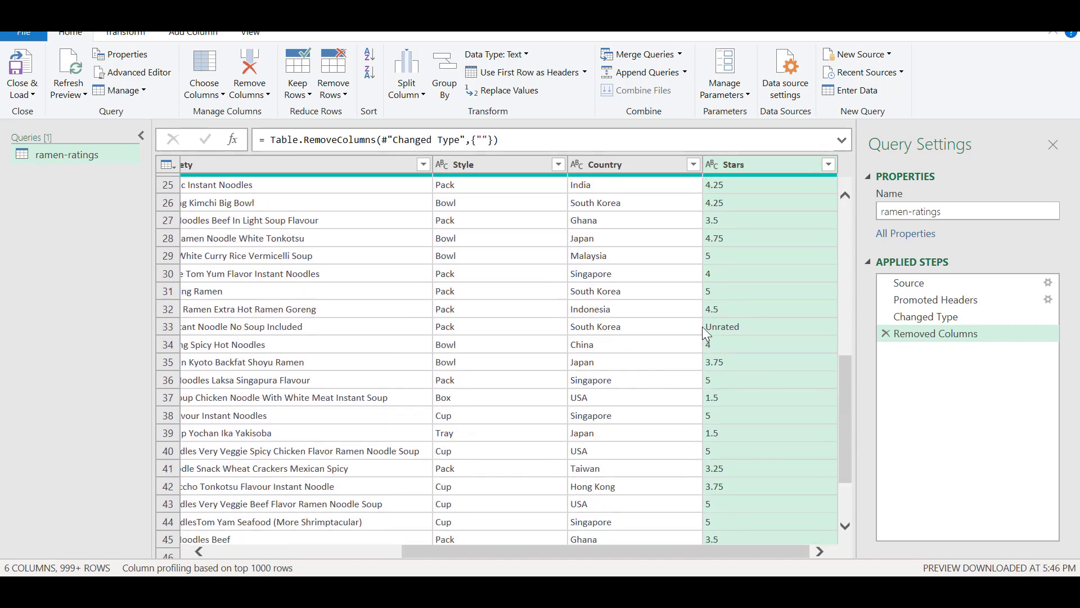
left_click_drag(845, 383, 845, 213)
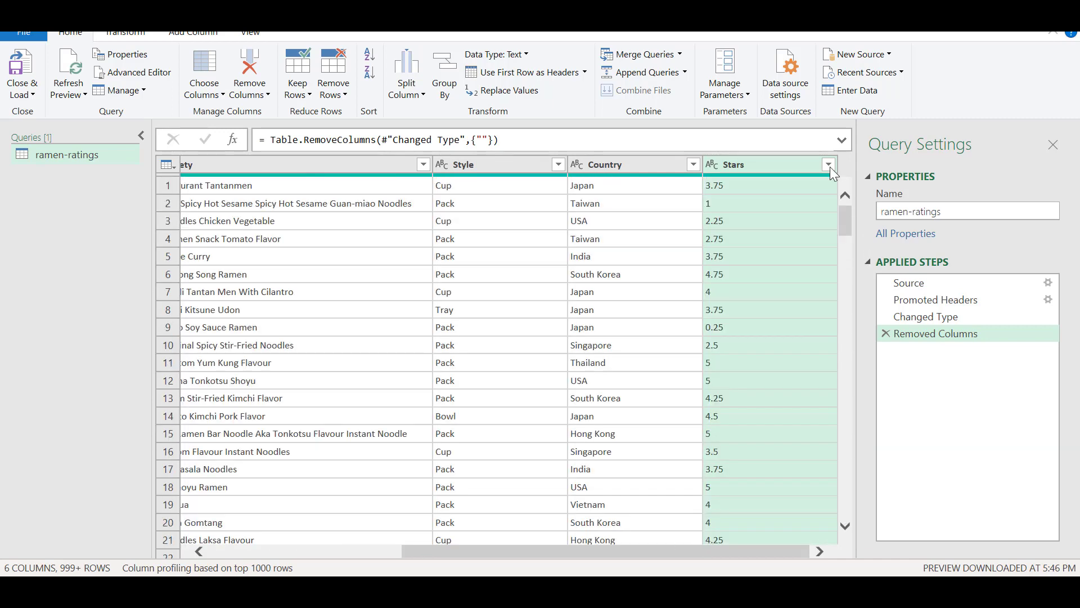
Filter the Unrated entries out of the Stars column
left_click(828, 164)
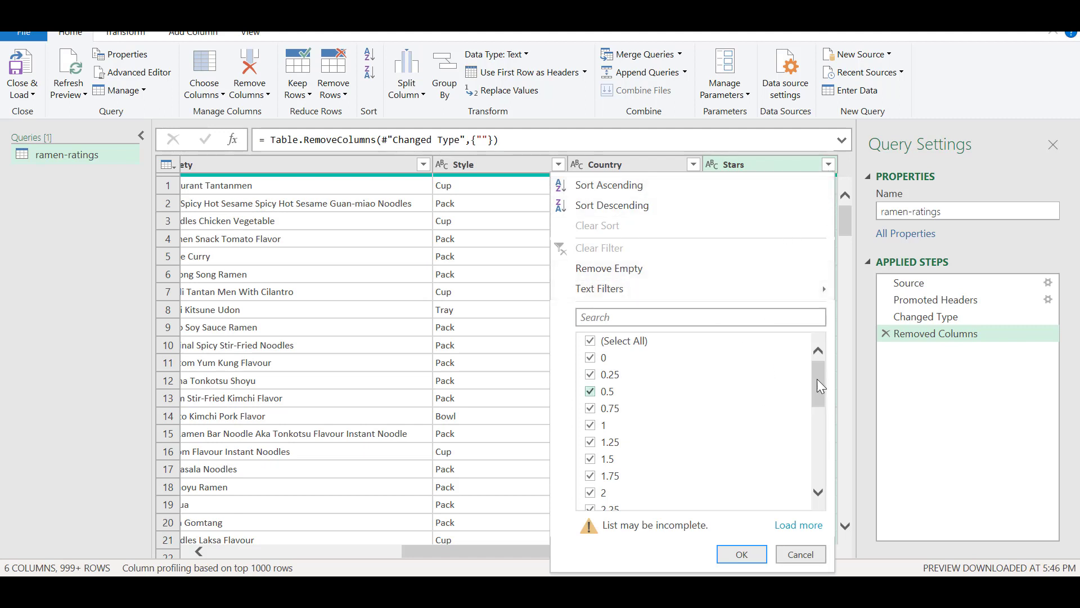
left_click_drag(821, 386, 821, 461)
left_click(592, 502)
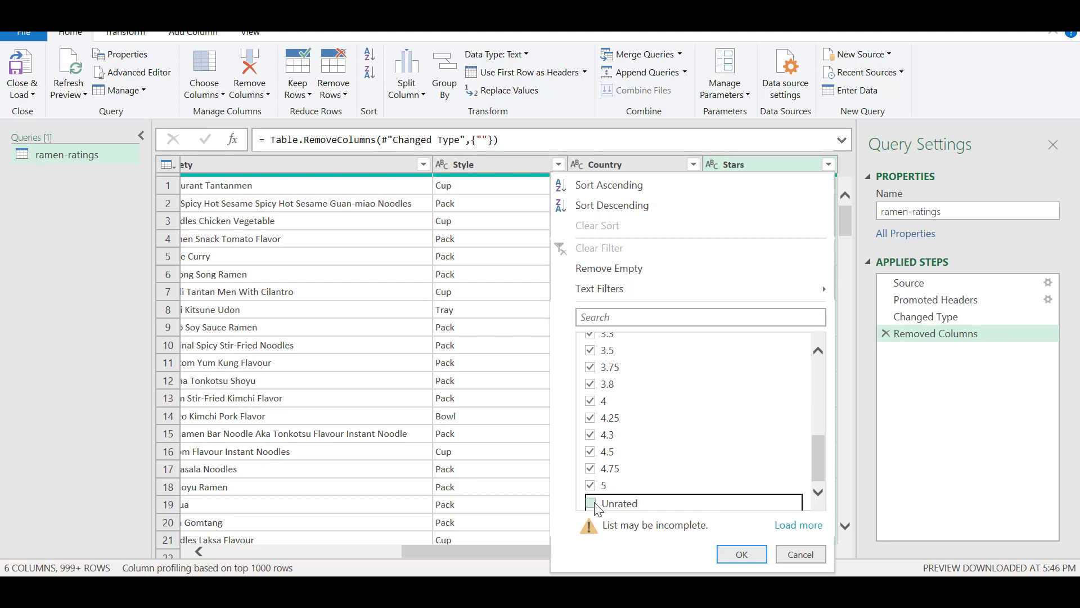
left_click(740, 555)
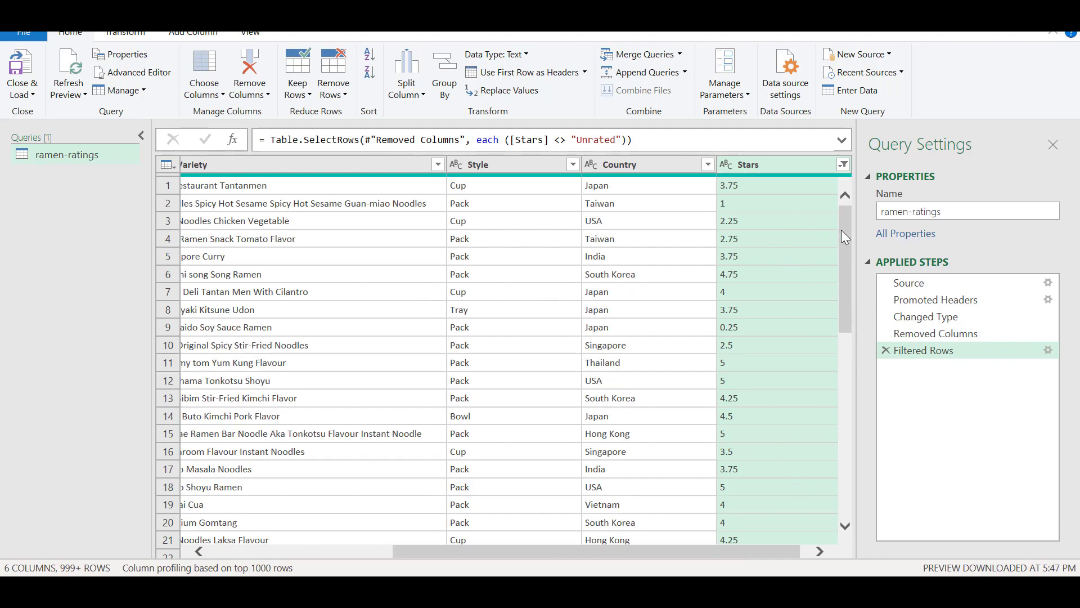
Change the Stars column's data type to Decimal Number
mouse_move(843, 236)
left_mouse_down()
mouse_move(832, 505)
mouse_move(848, 217)
left_mouse_up()
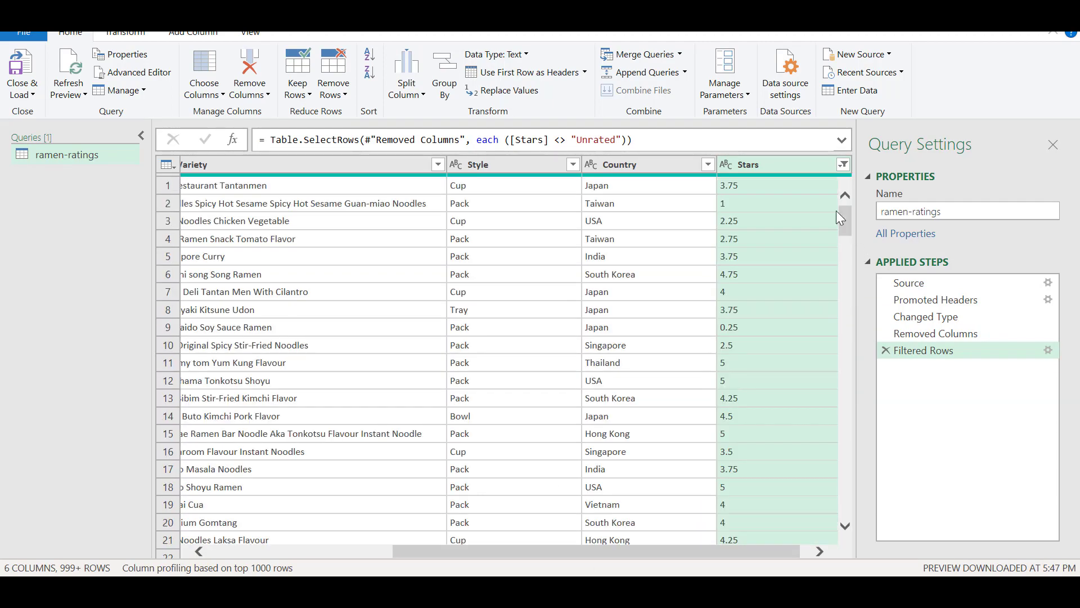
left_click(725, 166)
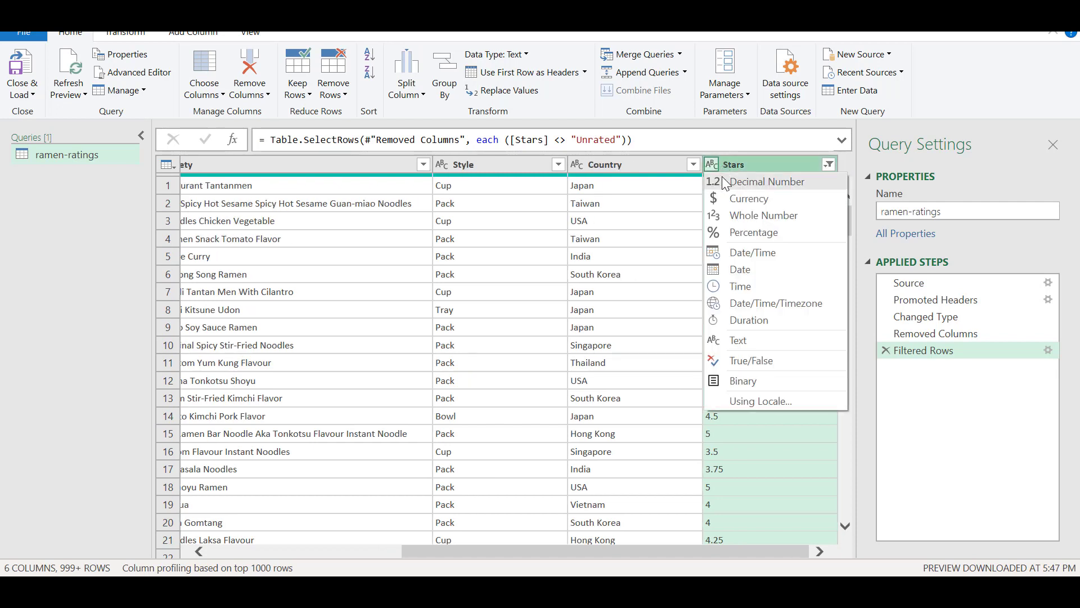
left_click(725, 181)
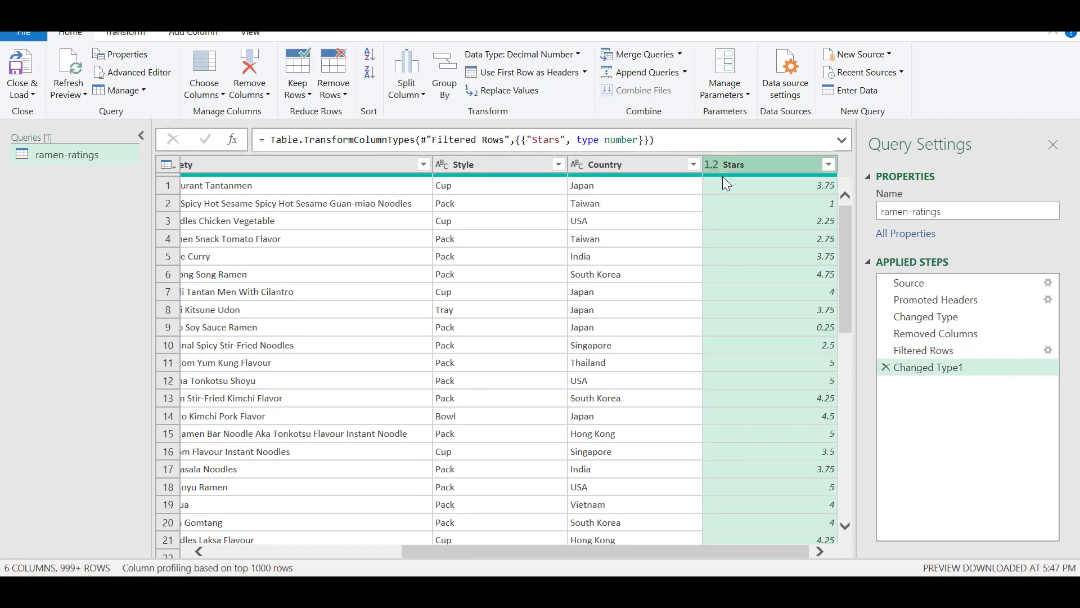
Close the query editor and load the ramen-ratings query into the workbook as a table
left_click_drag(725, 556, 427, 553)
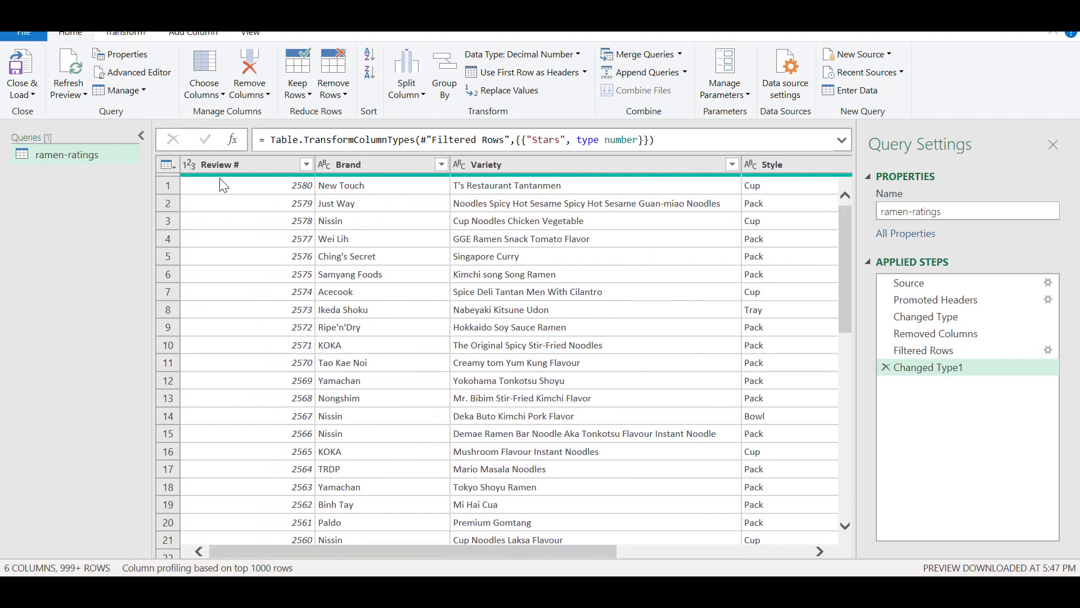
left_click(18, 66)
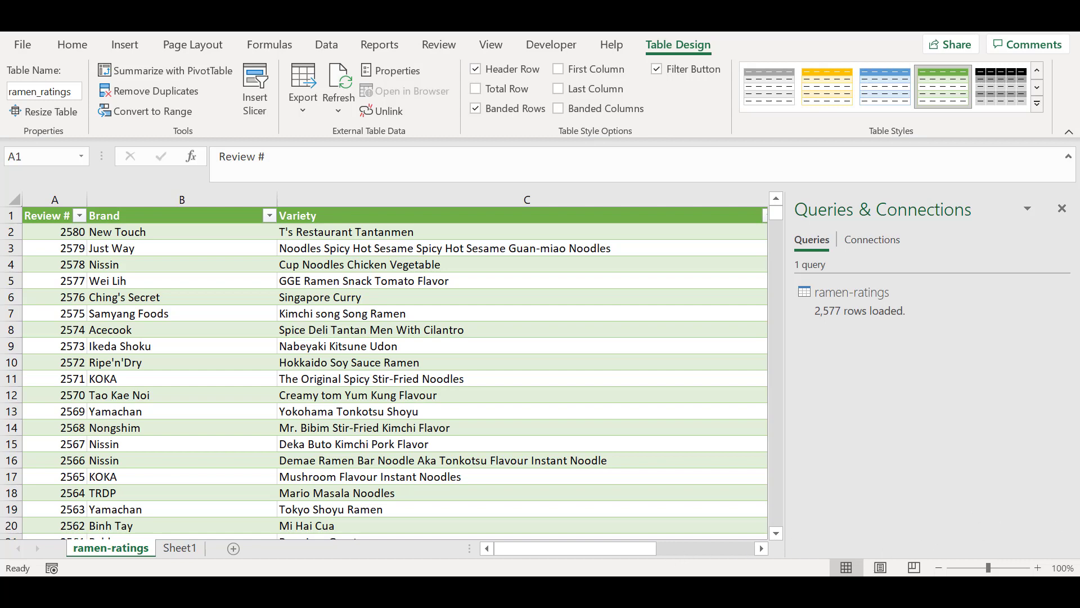
Switch to the workbook with the stationary table and examine its id, stationary, colour and VIBGOR columns
mouse_move(669, 591)
left_click(584, 516)
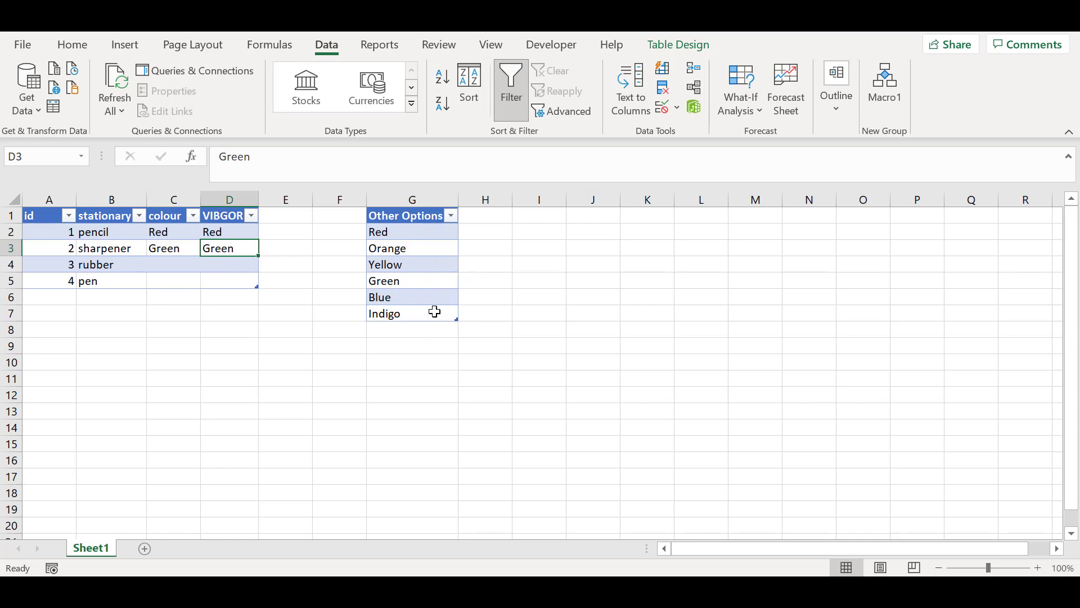
left_click(47, 216)
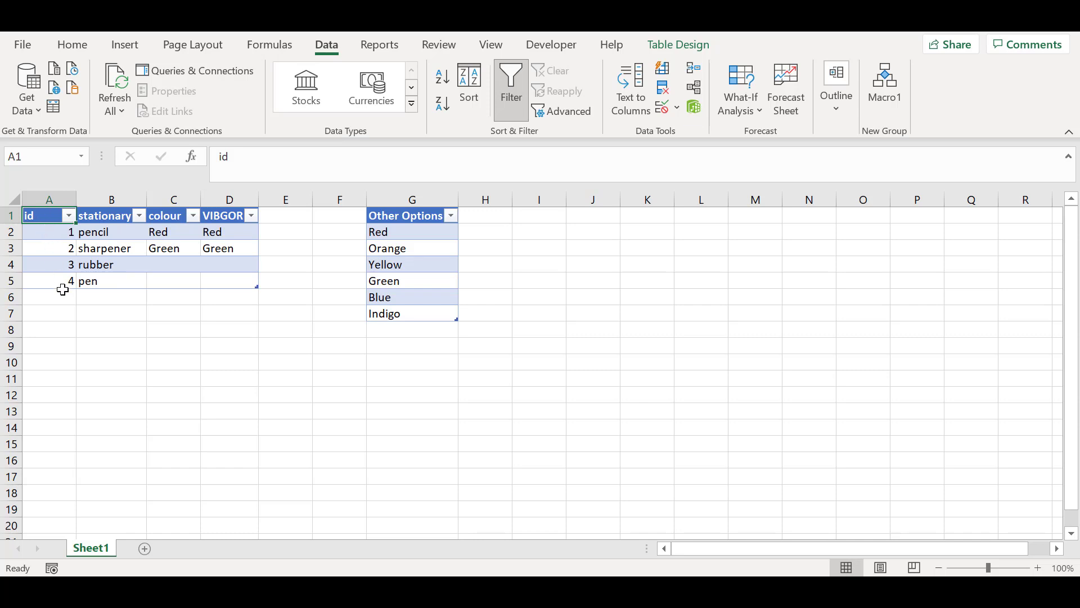
left_click(114, 212)
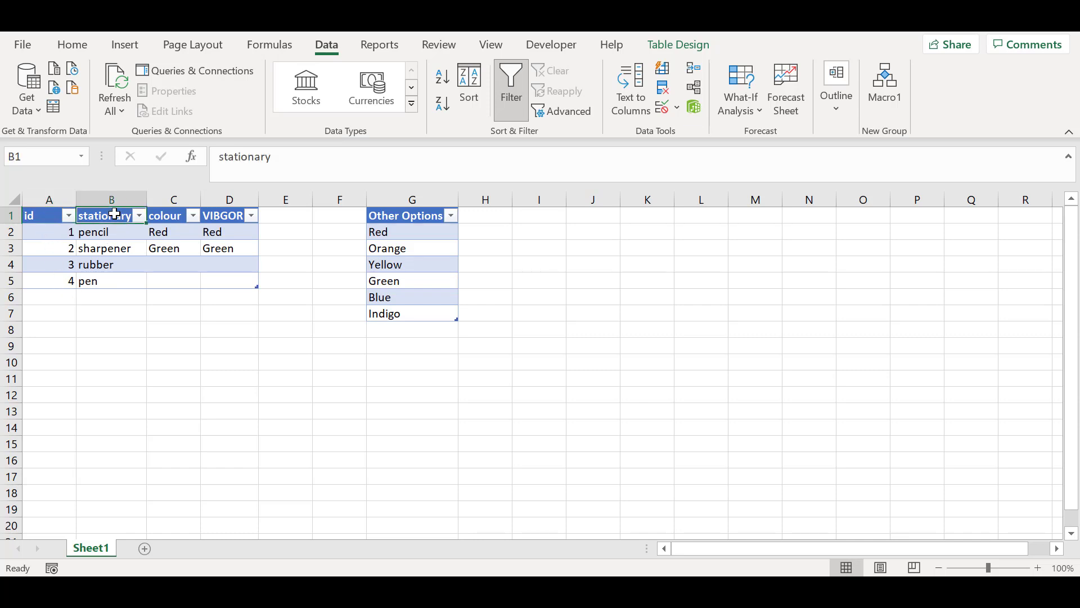
left_click(168, 216)
left_click(219, 216)
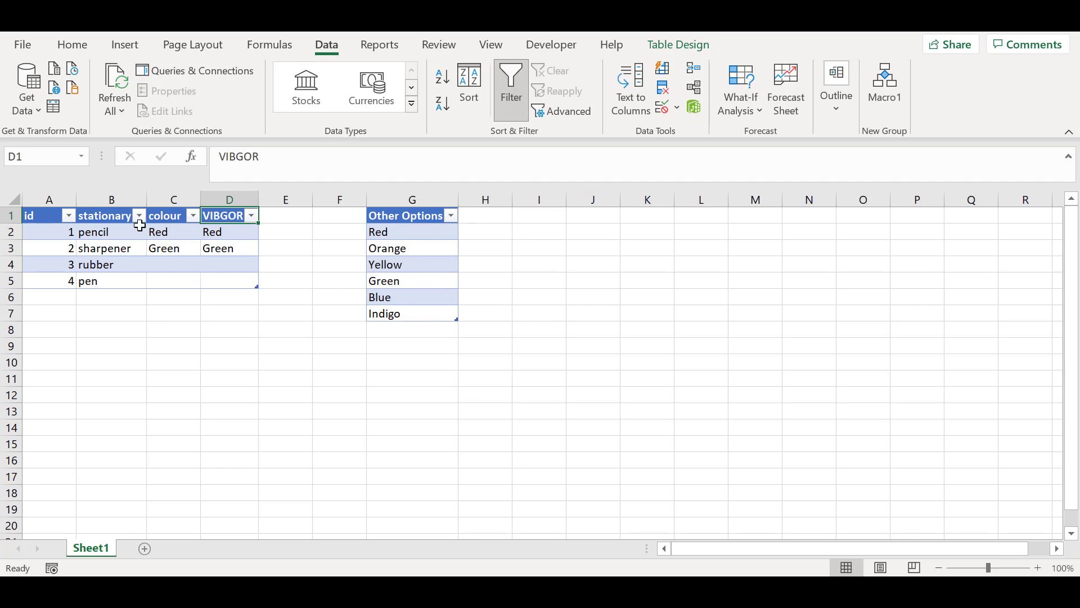
left_click(172, 233)
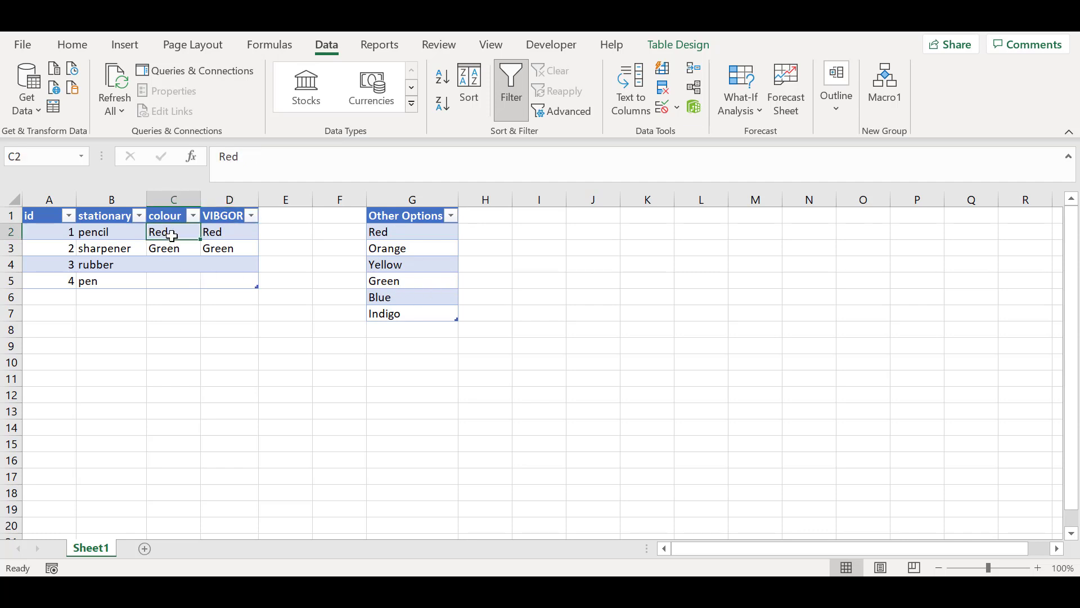
left_click(193, 248)
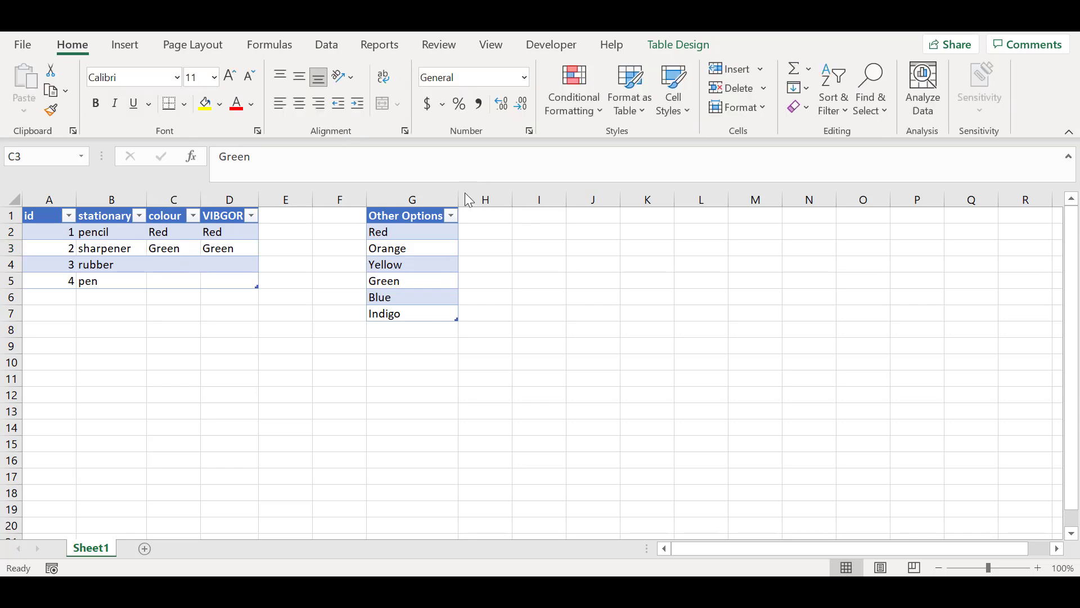
left_click(187, 248)
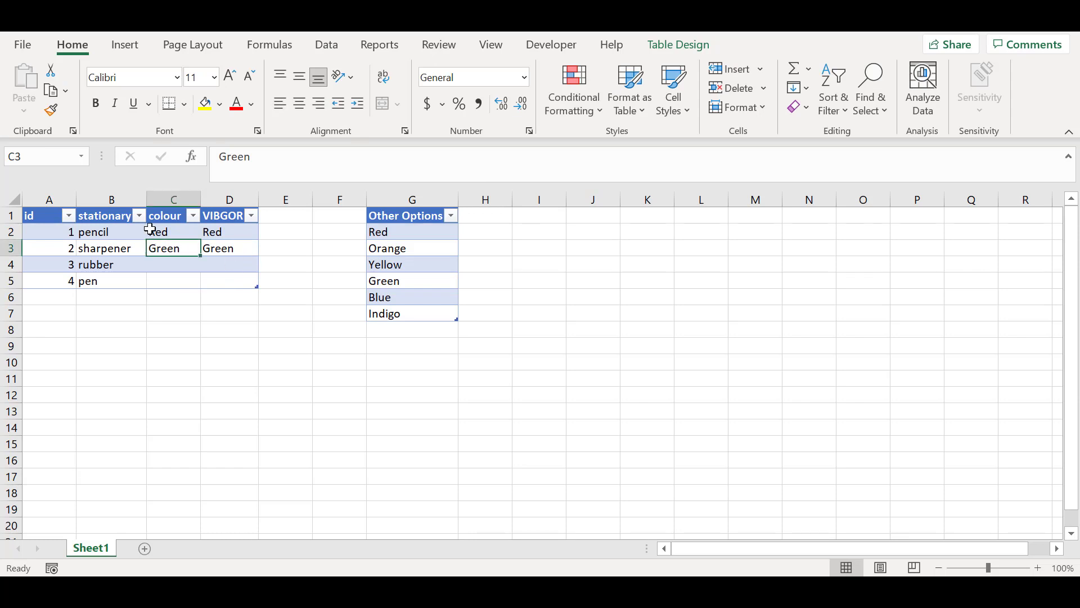
Add list data validation to the colour and VIBGOR cells C2:D5, using the Other Options entries in G2:G7 as the source
left_click(327, 46)
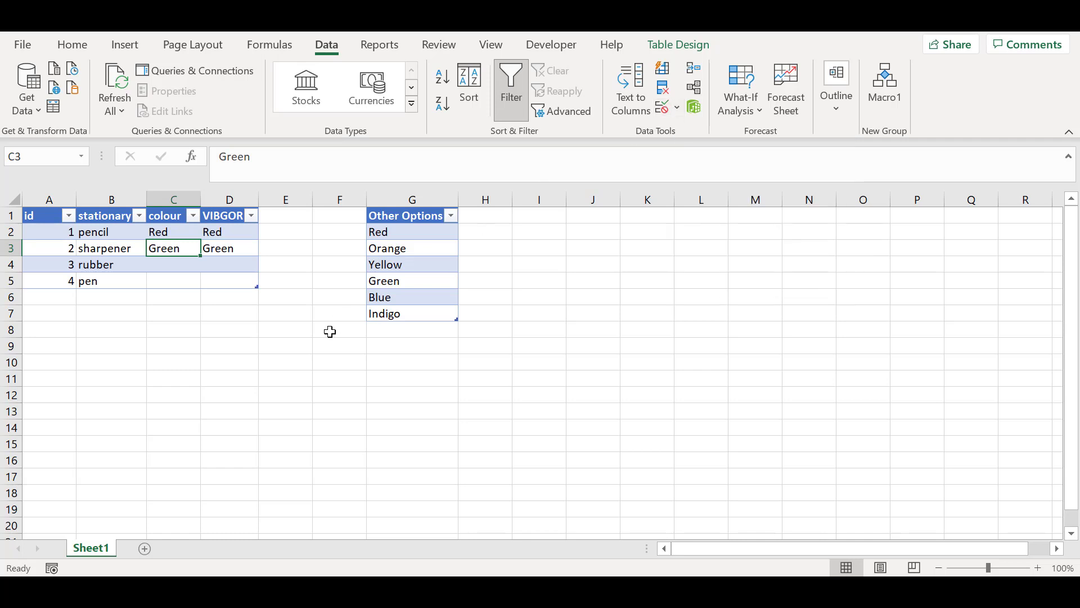
left_click(172, 231)
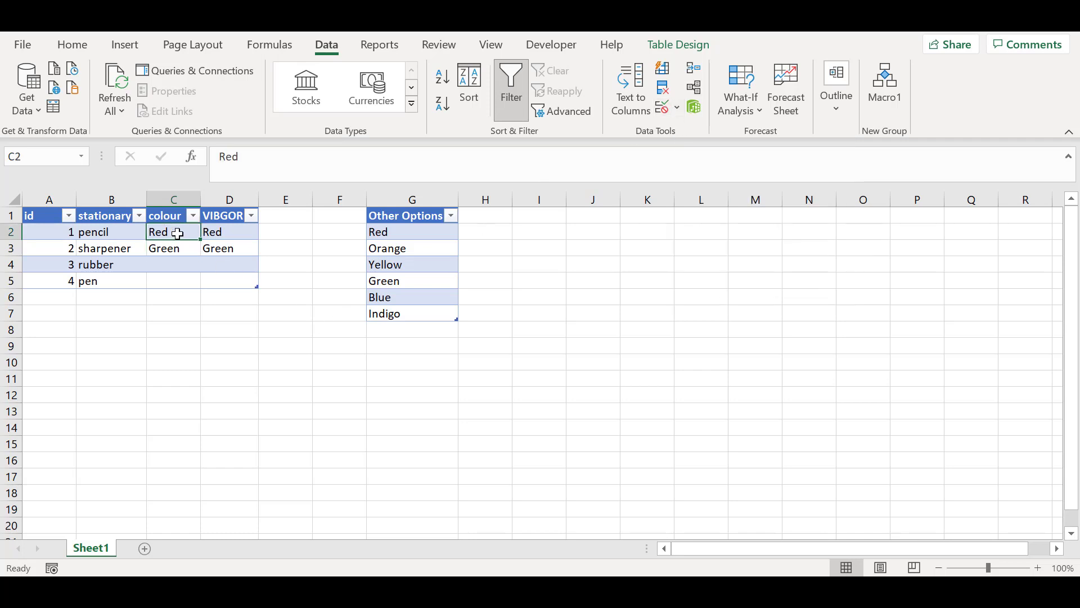
left_click_drag(172, 231, 244, 274)
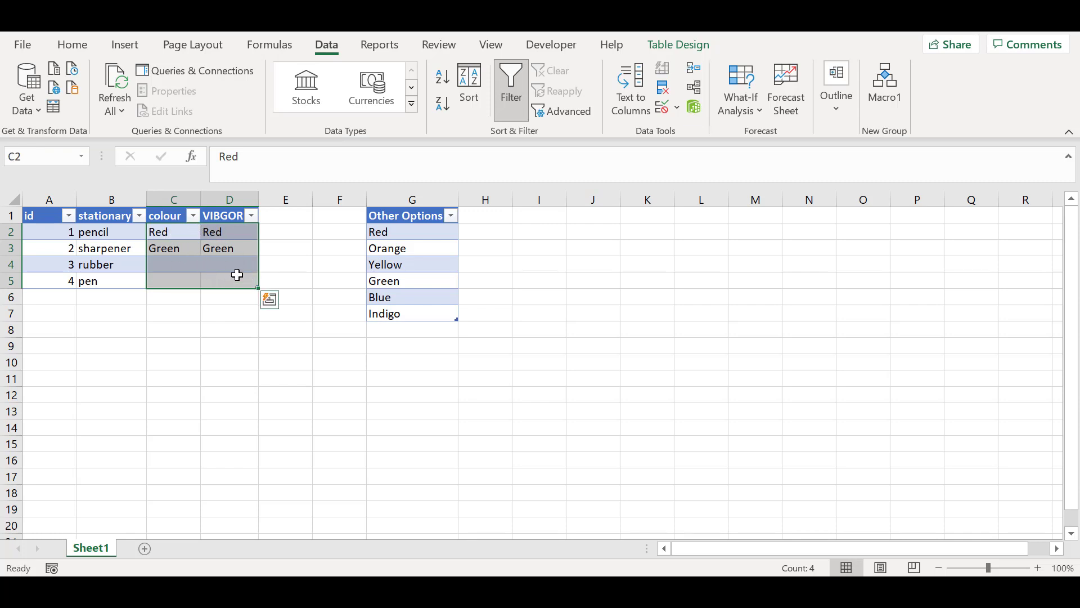
left_click(676, 110)
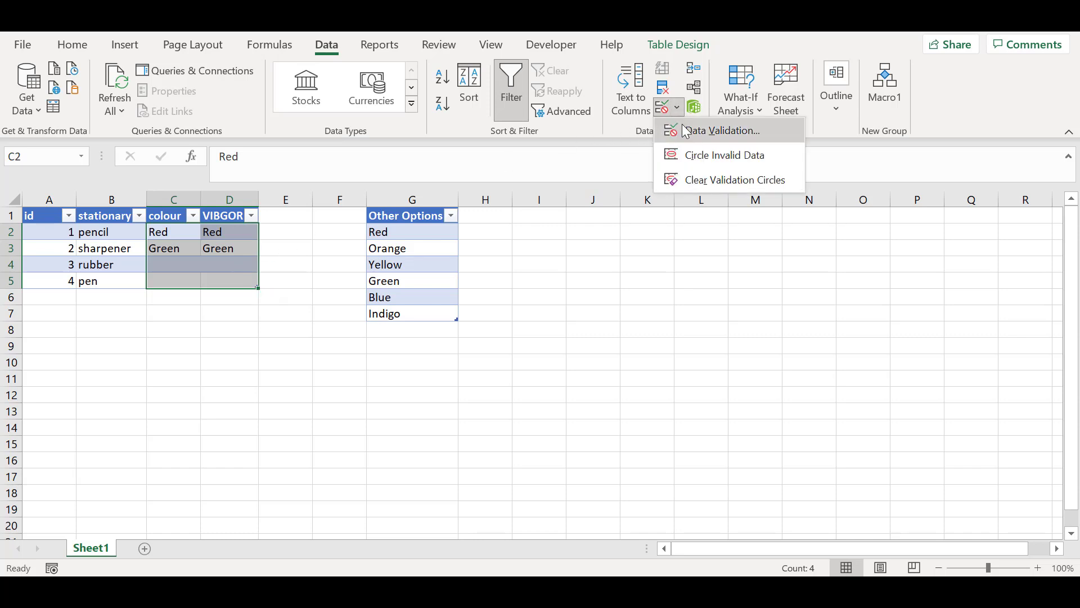
left_click(685, 130)
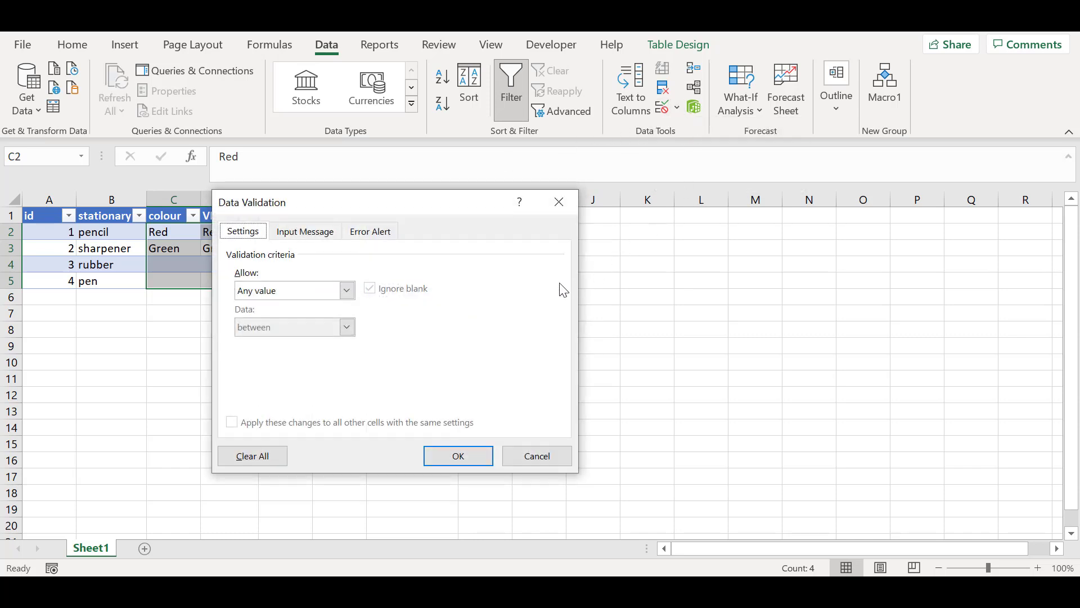
left_click(297, 292)
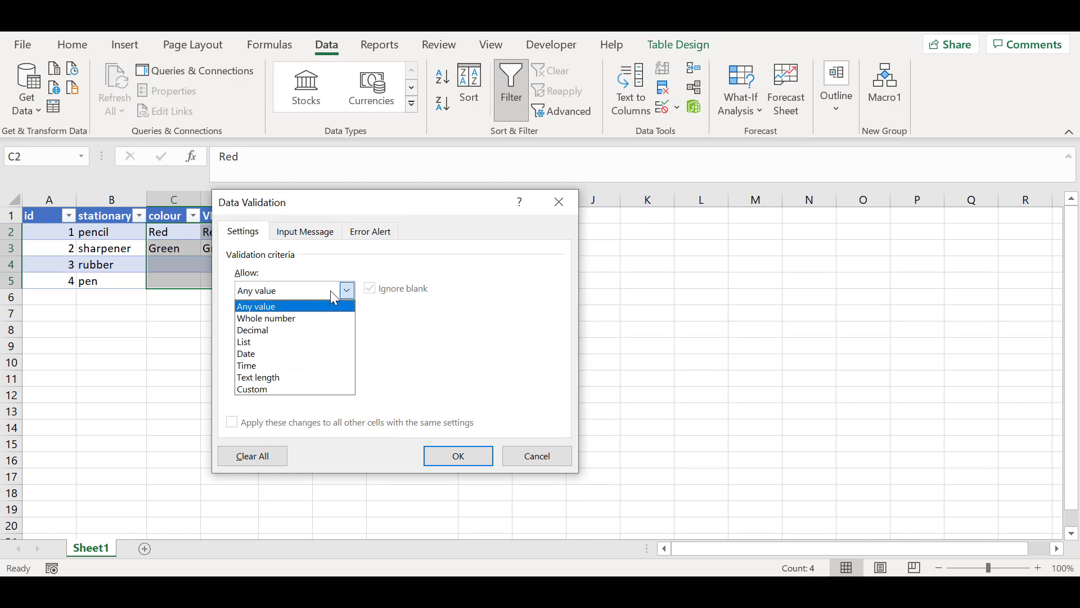
left_click(302, 340)
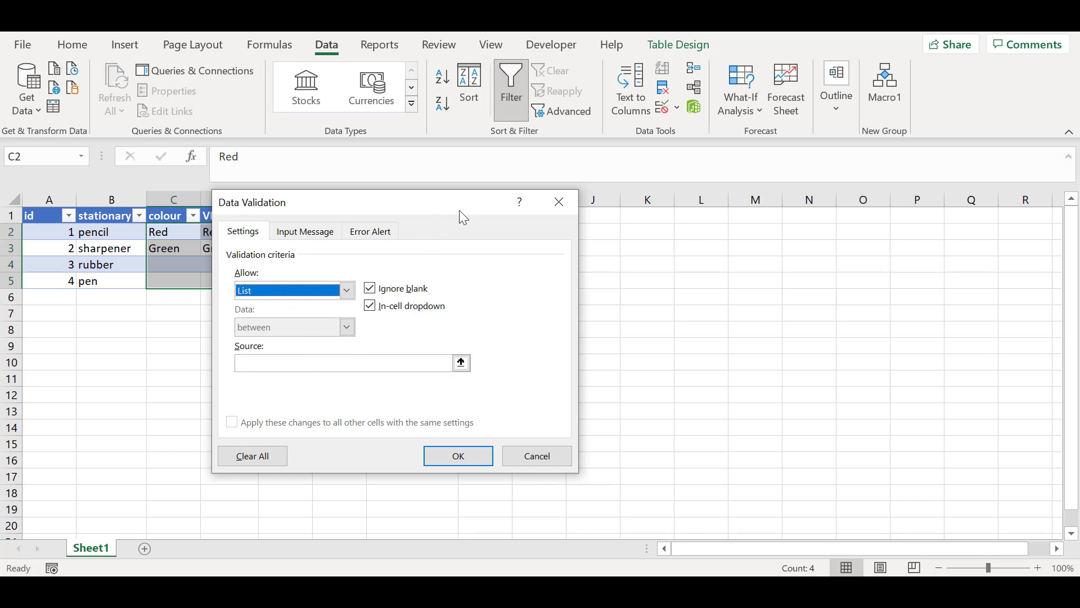
left_click_drag(459, 210, 769, 199)
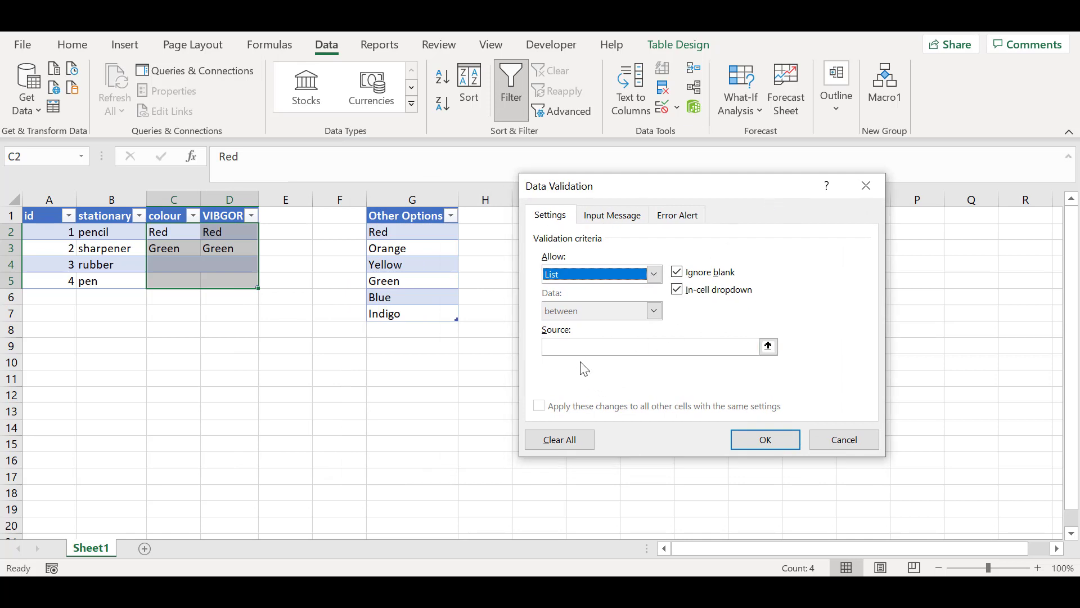
left_click(573, 349)
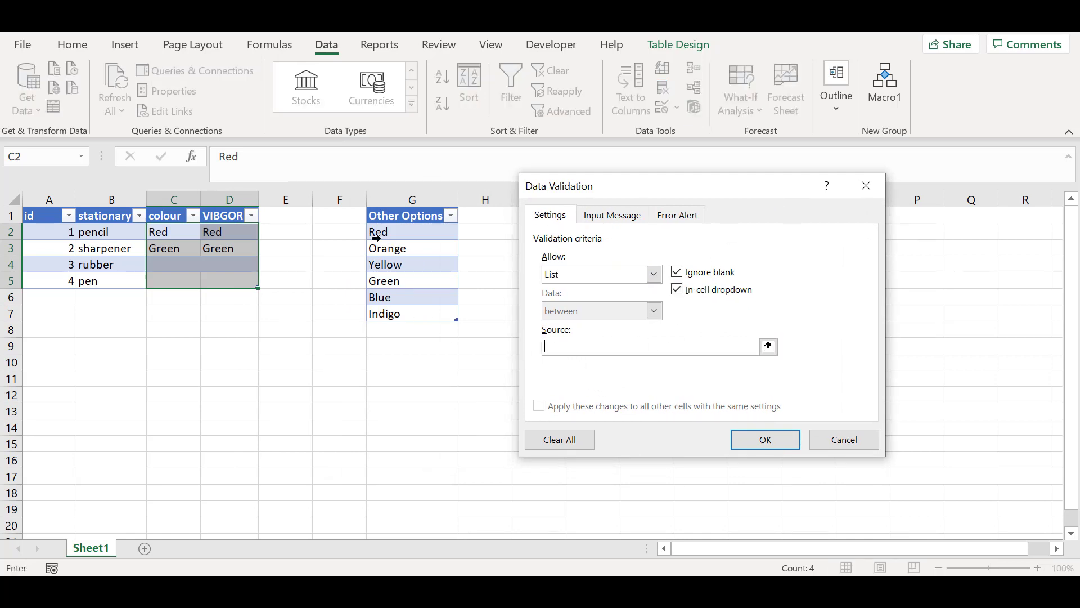
left_click_drag(412, 228, 422, 314)
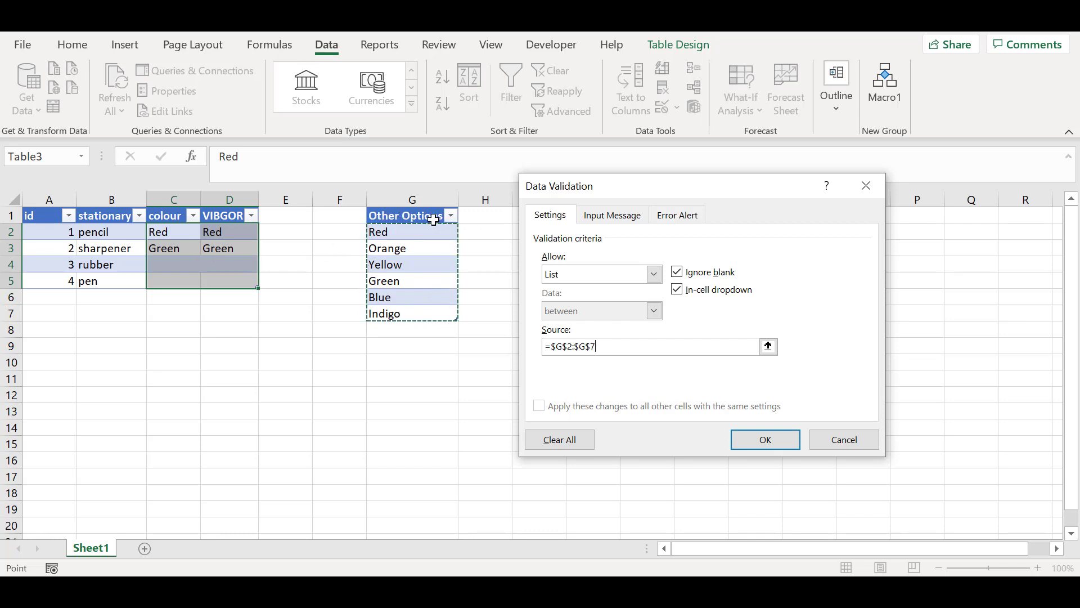
left_click(760, 437)
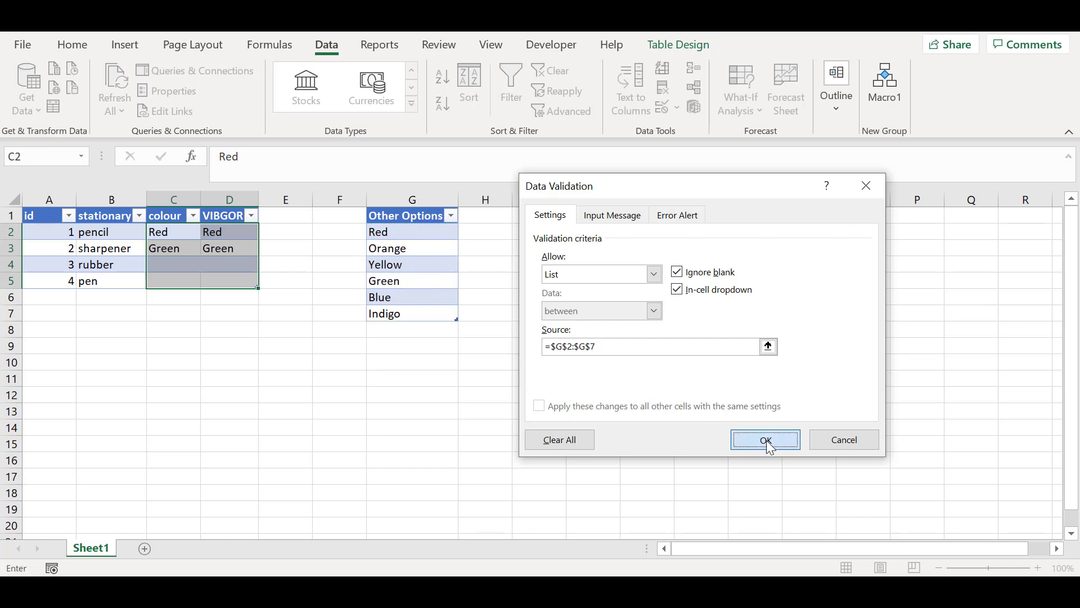
Check the colour and VIBGOR cells of the first two rows for drop-downs and view the choices offered for the pencil's colour
left_click(226, 250)
left_click(181, 234)
left_click(238, 228)
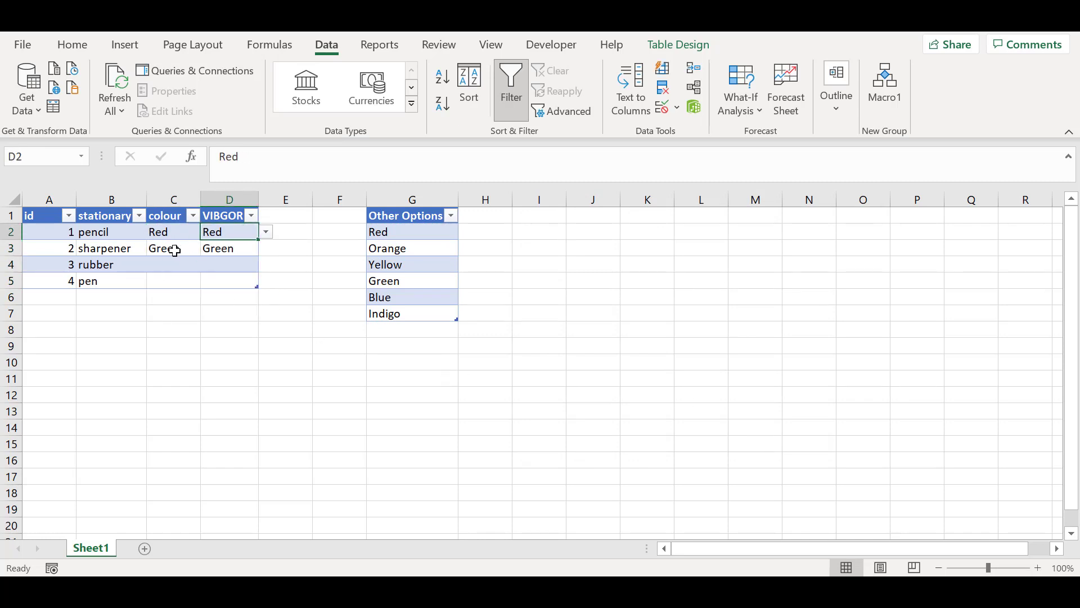
left_click(175, 249)
left_click(223, 250)
left_click(176, 233)
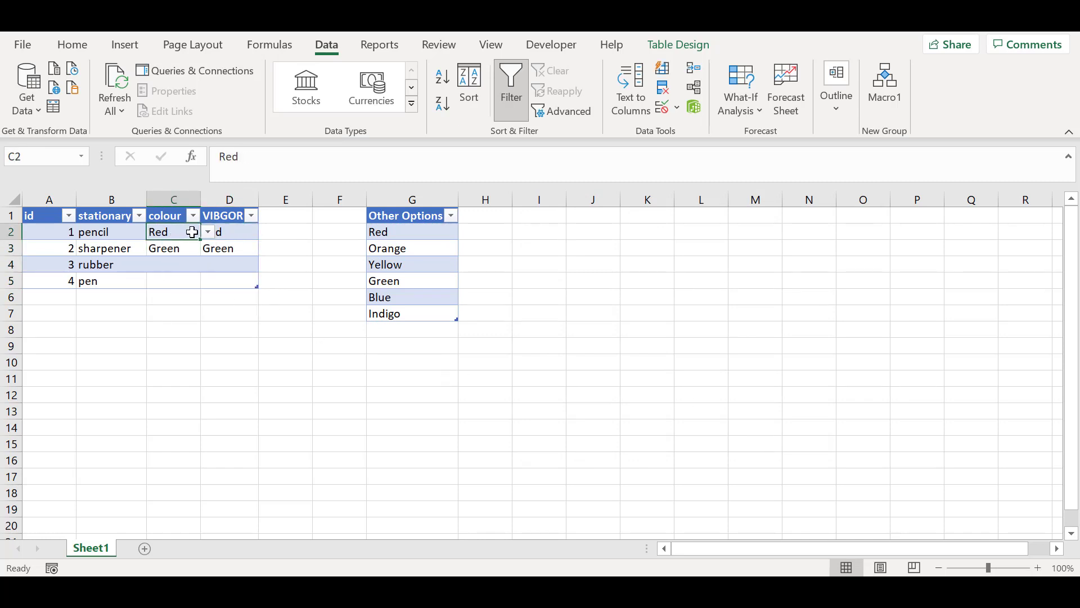
left_click(208, 232)
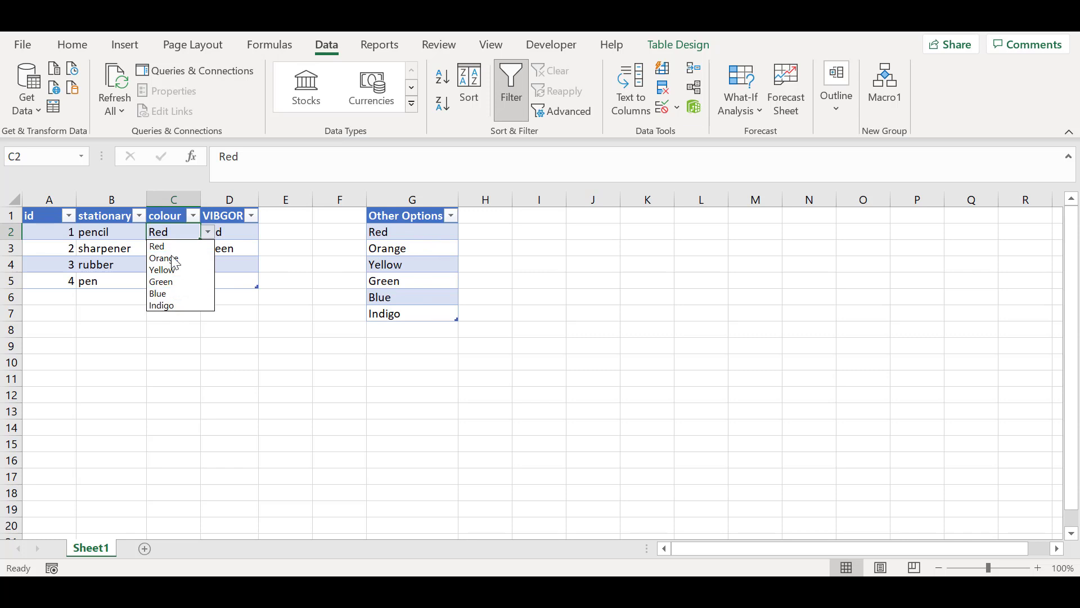
left_click(229, 302)
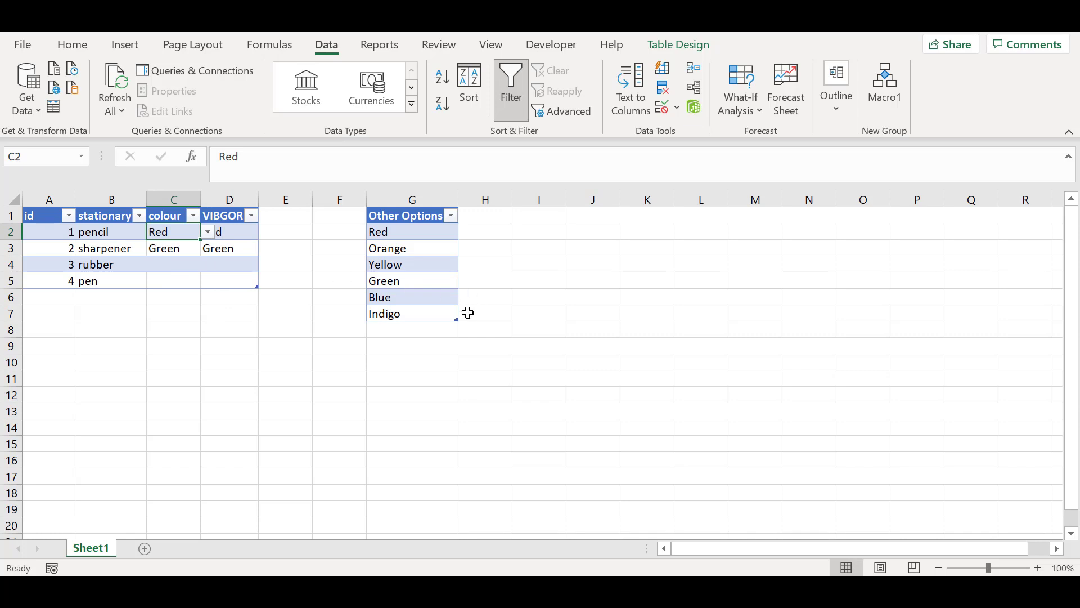
Add Violet as a new entry in cell G8, directly below Indigo in the Other Options table
double_click(409, 330)
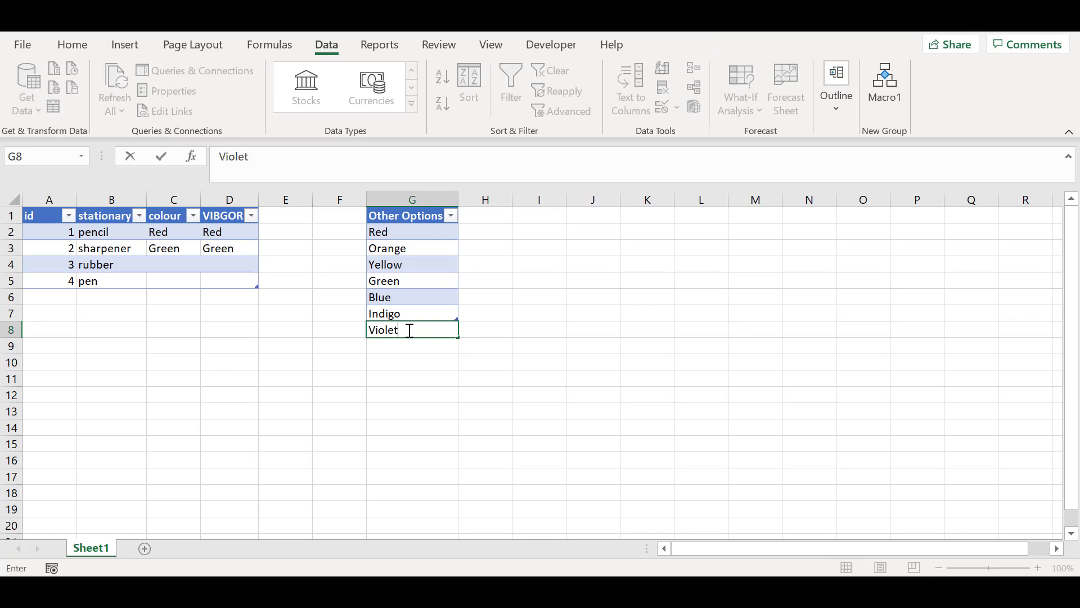
type("Violet")
key("Return")
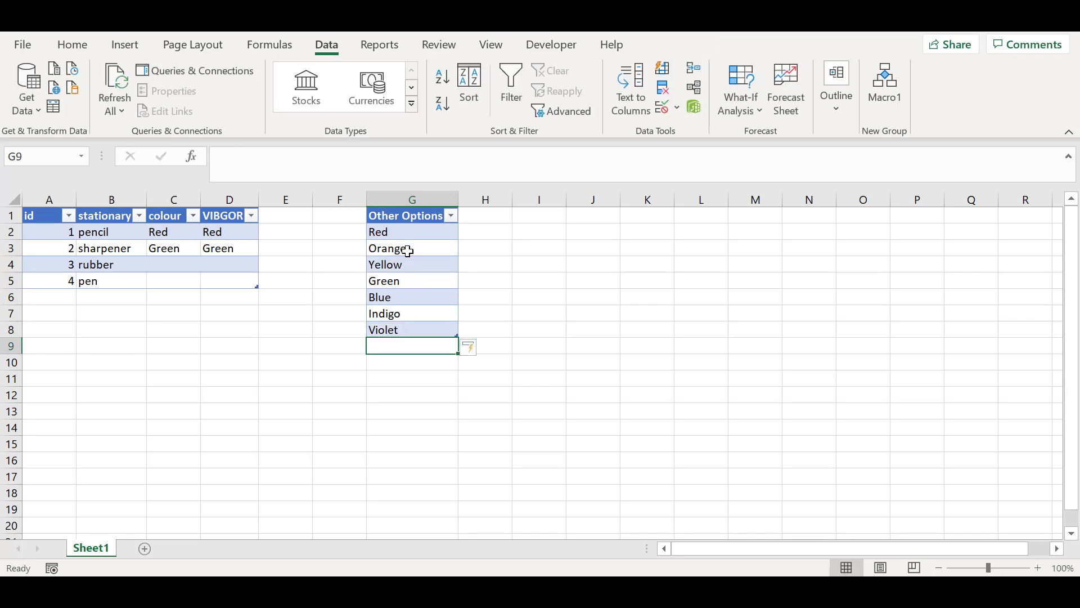
left_click(407, 251)
left_click(401, 232)
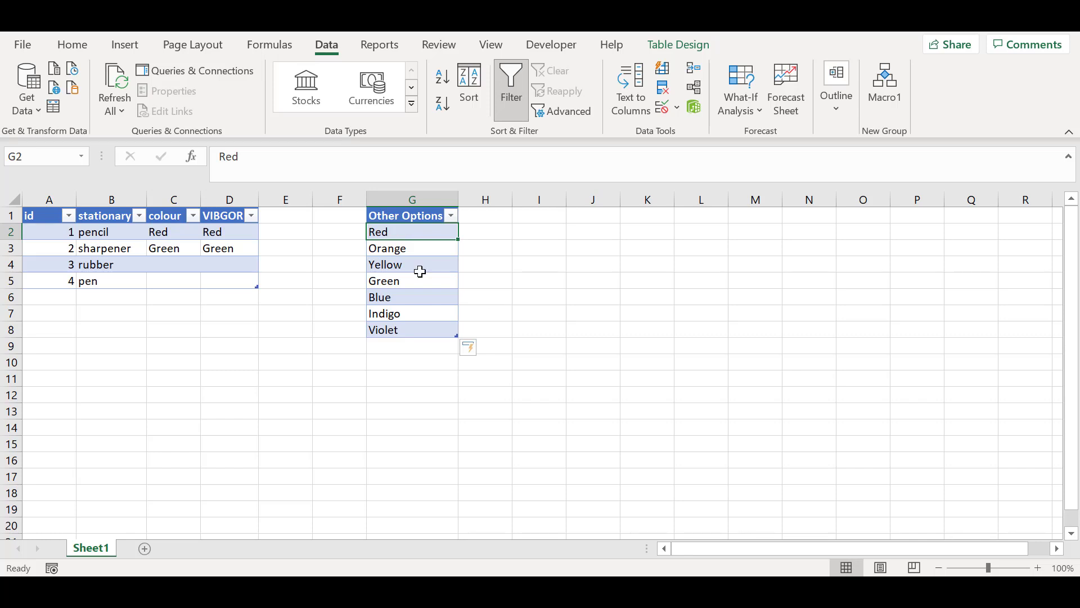
left_click(446, 315)
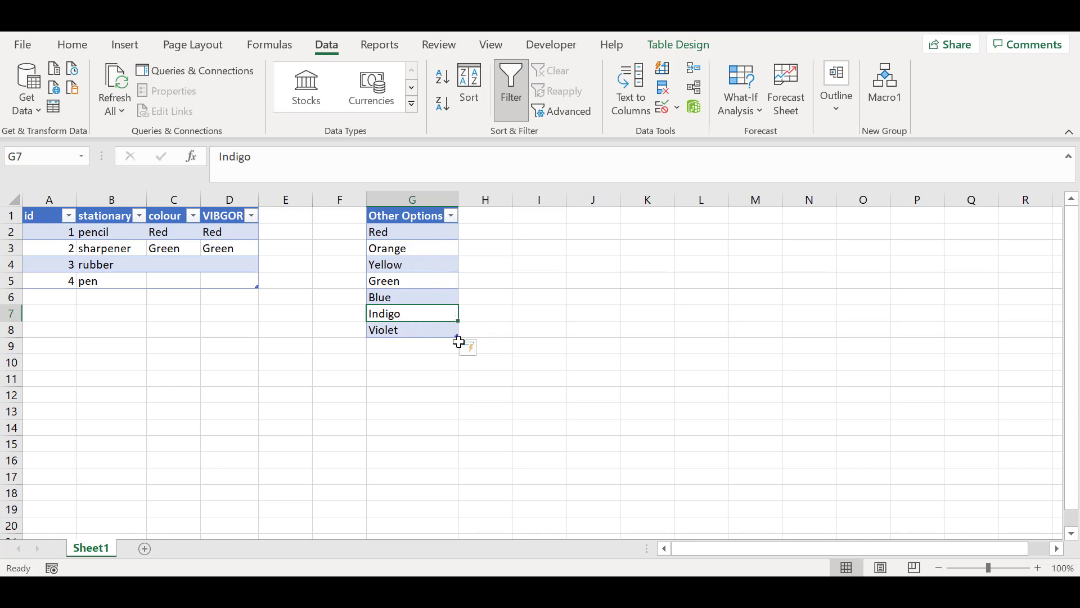
left_click(443, 330)
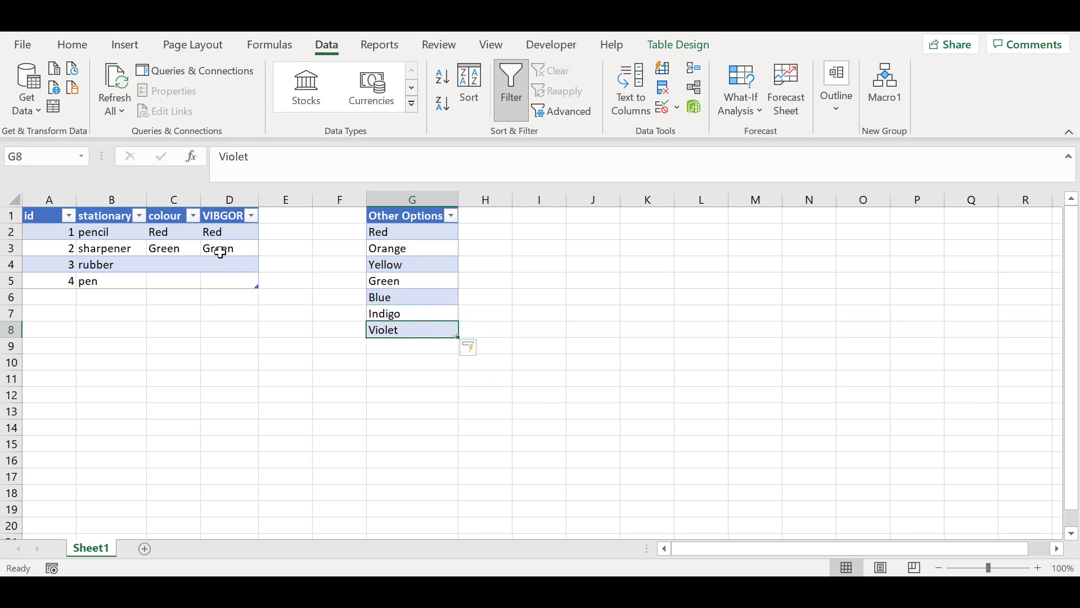
Choose Violet as the pencil's colour and Blue as the sharpener's colour from their drop-down lists
left_click(179, 238)
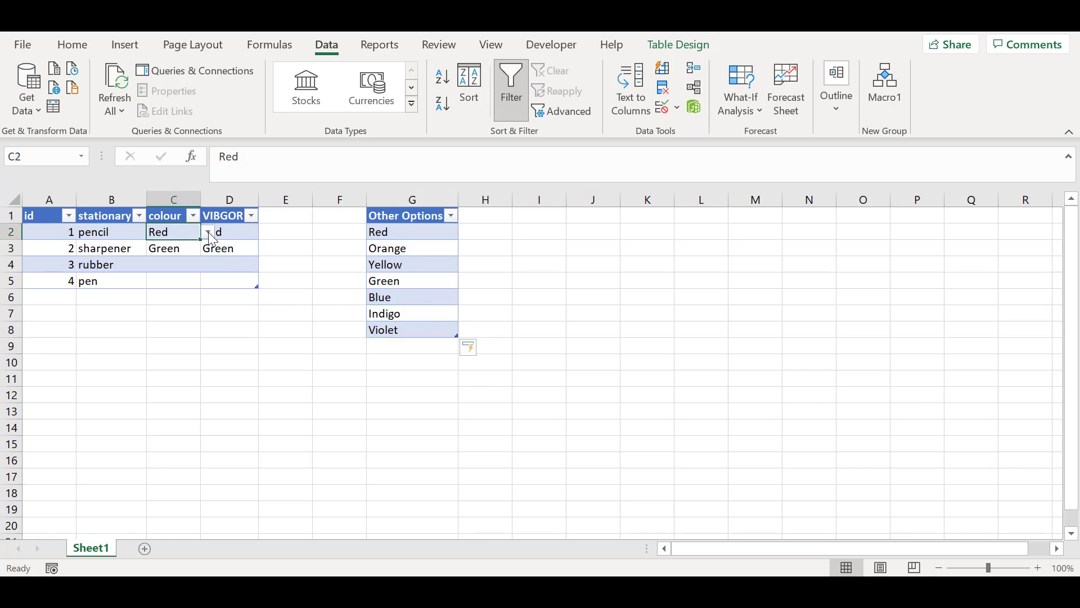
left_click(208, 232)
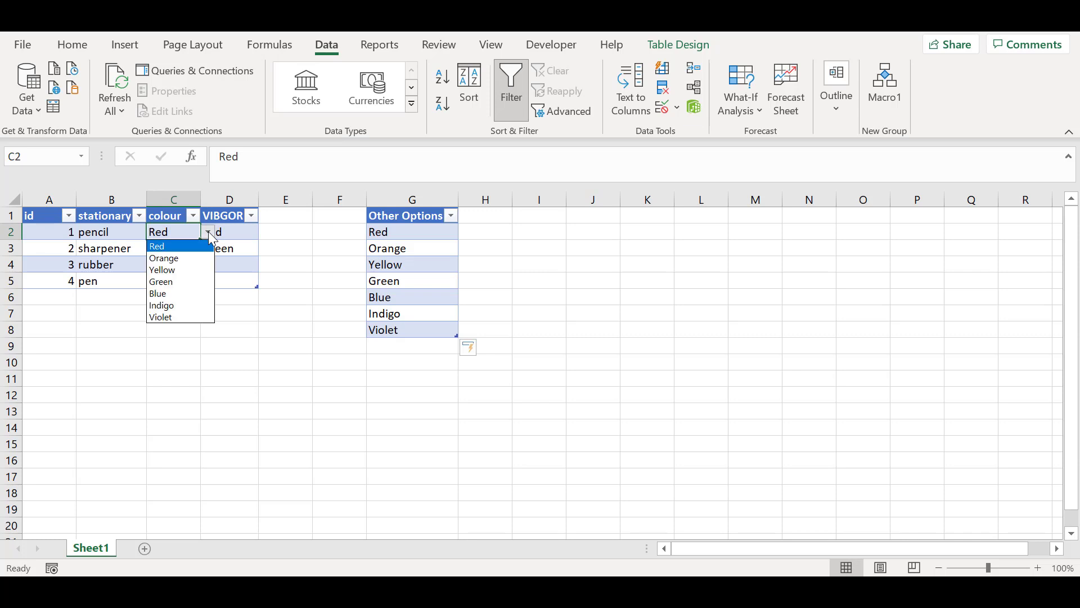
left_click(173, 317)
left_click(194, 247)
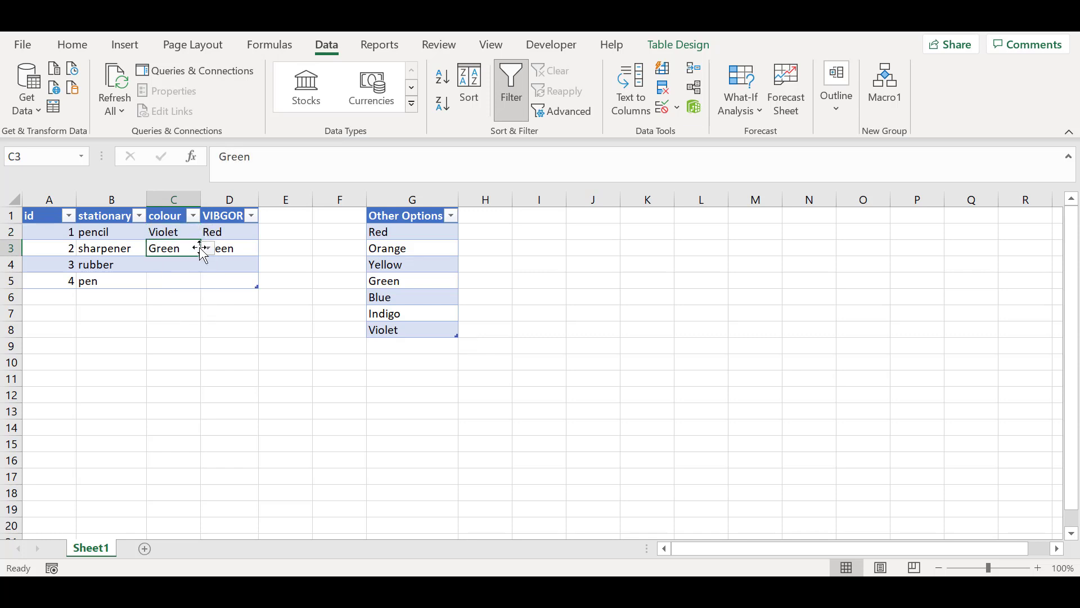
left_click(208, 249)
left_click(180, 310)
left_click(248, 310)
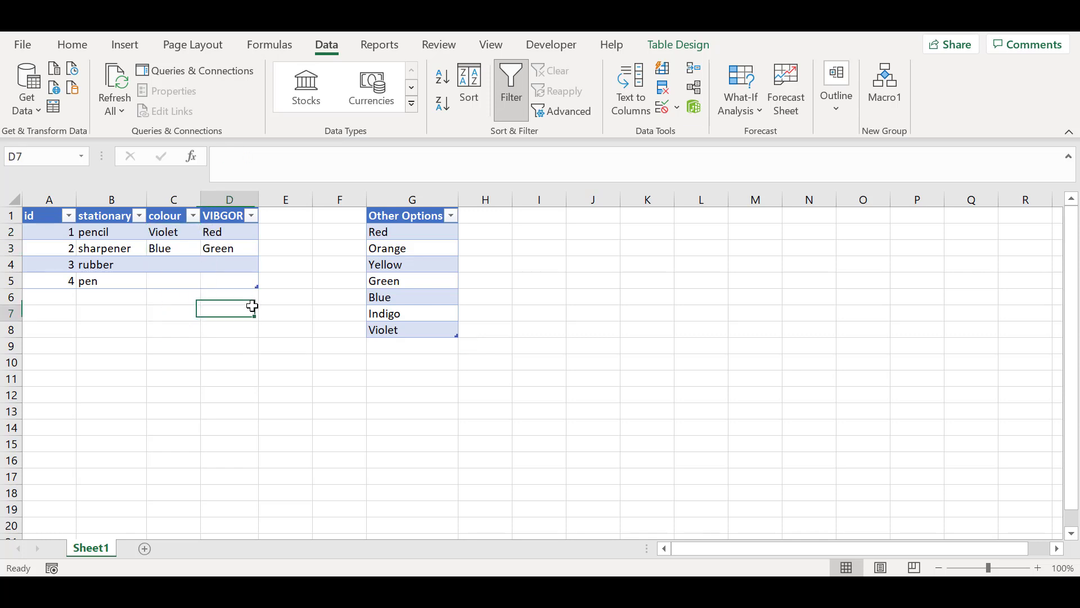
left_click(317, 328)
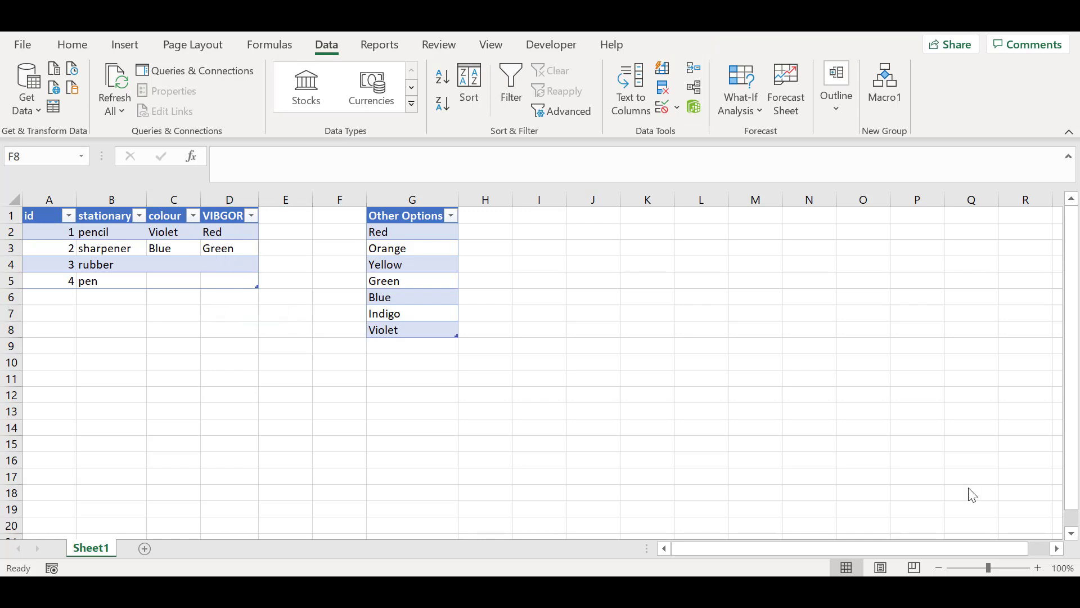
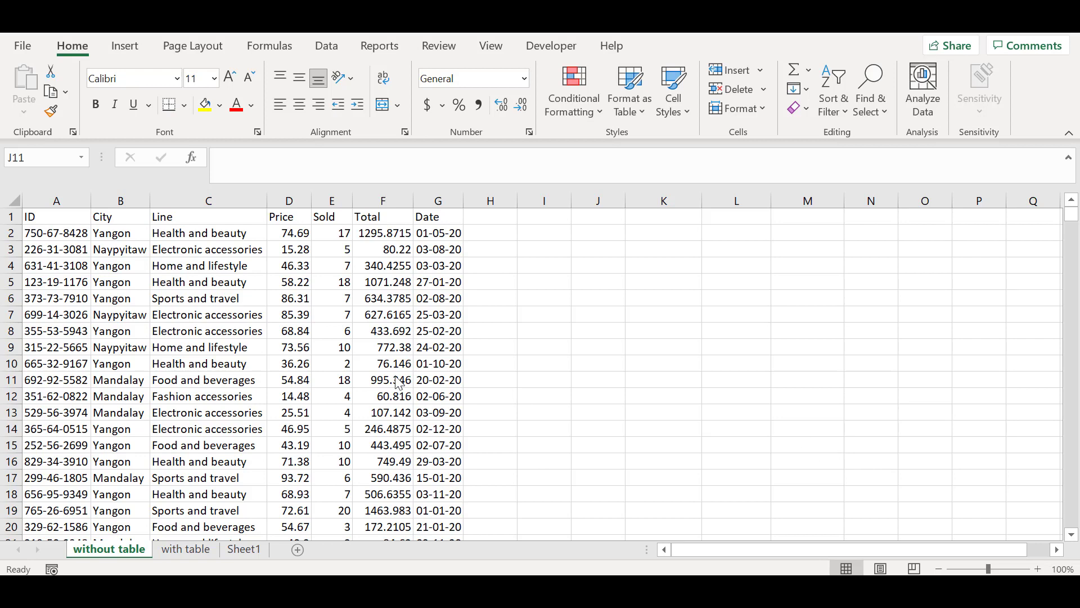
Examine the ID, City, Line, Price, Sold, Total and Date columns of the sales data on the without table sheet
left_click(38, 216)
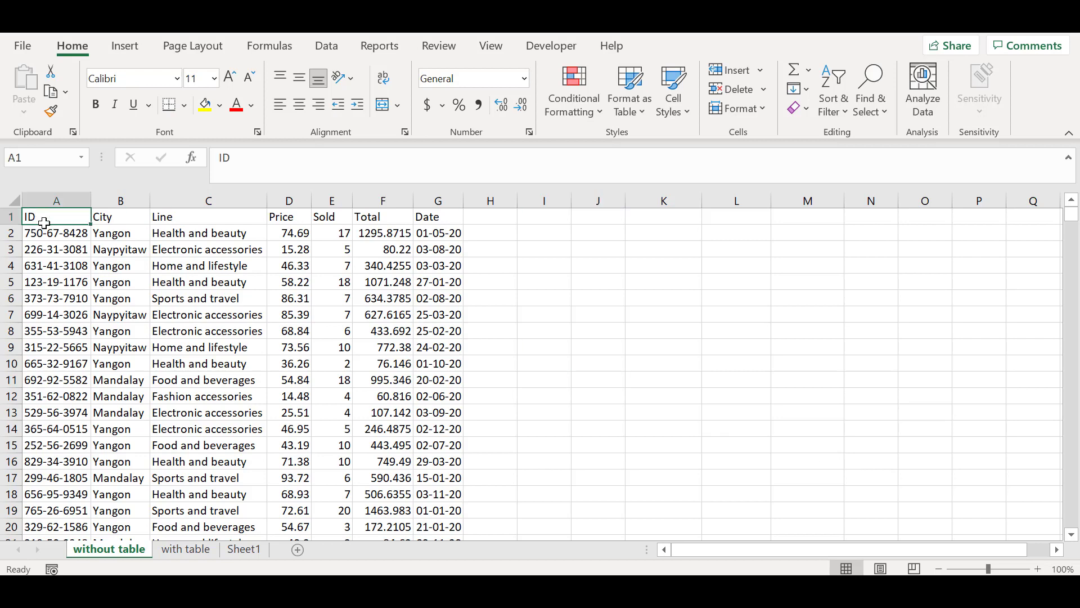
left_click(125, 217)
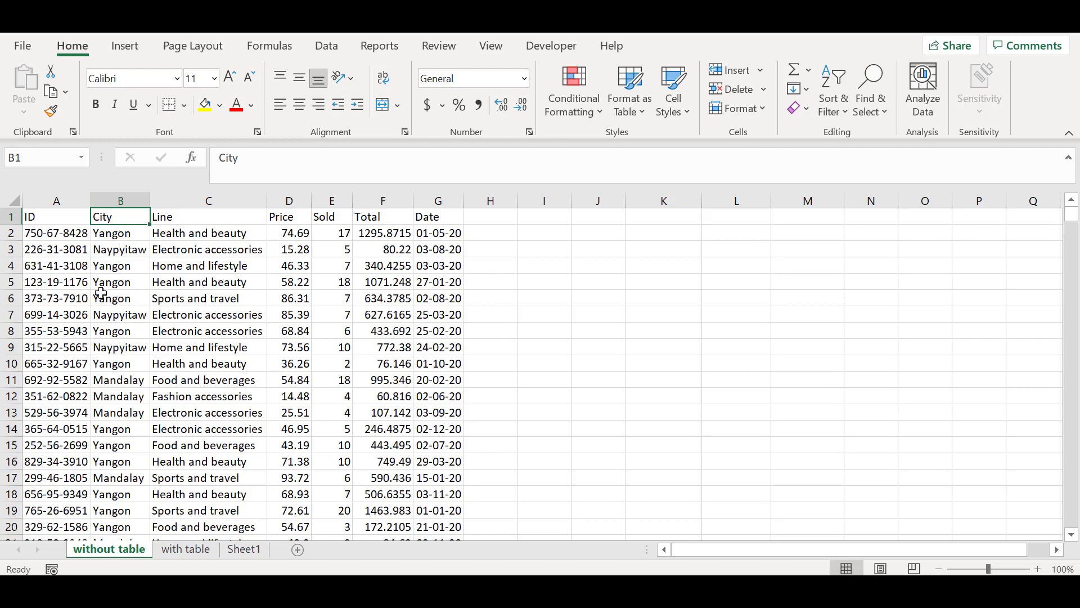
left_click(237, 221)
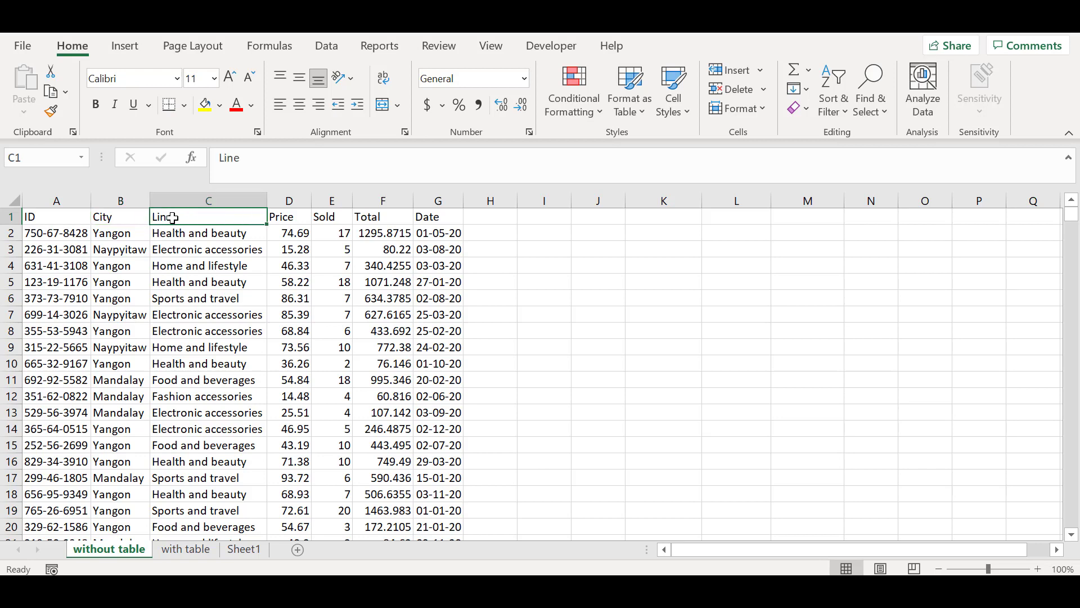
left_click(200, 233)
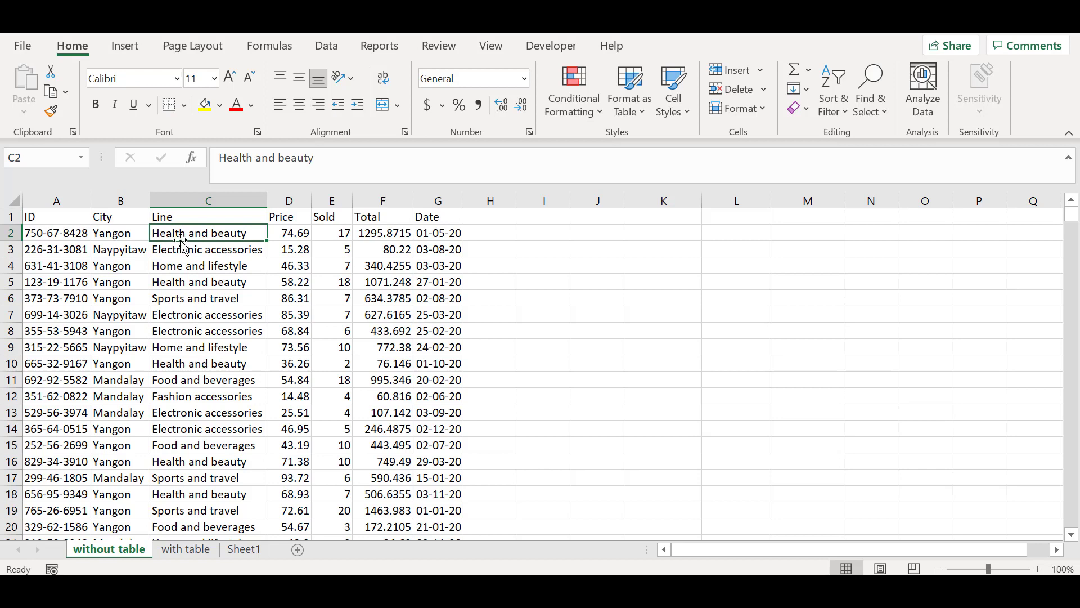
left_click(283, 218)
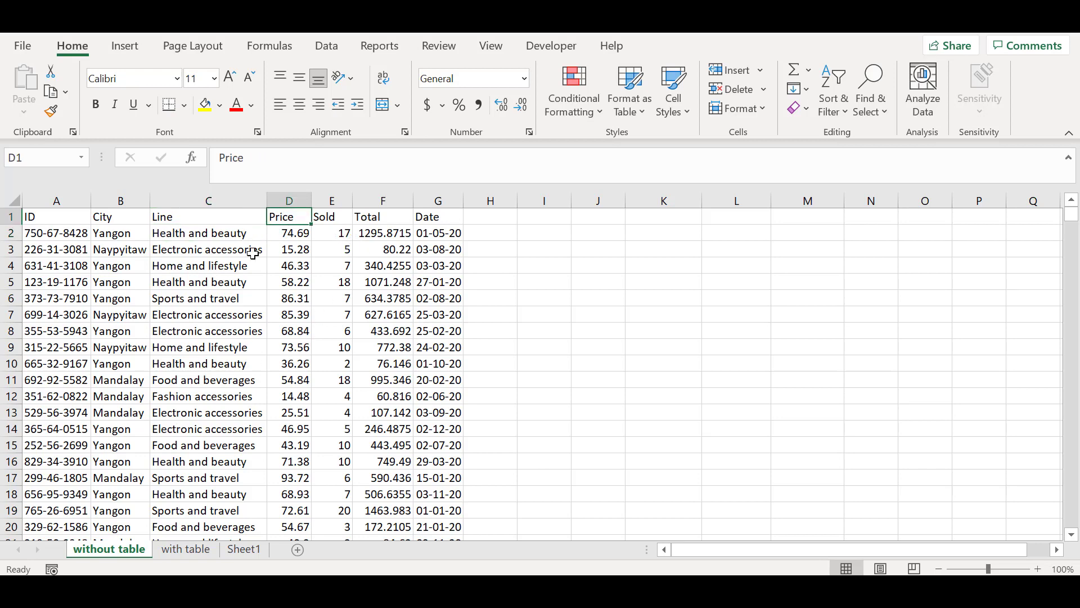
left_click(332, 219)
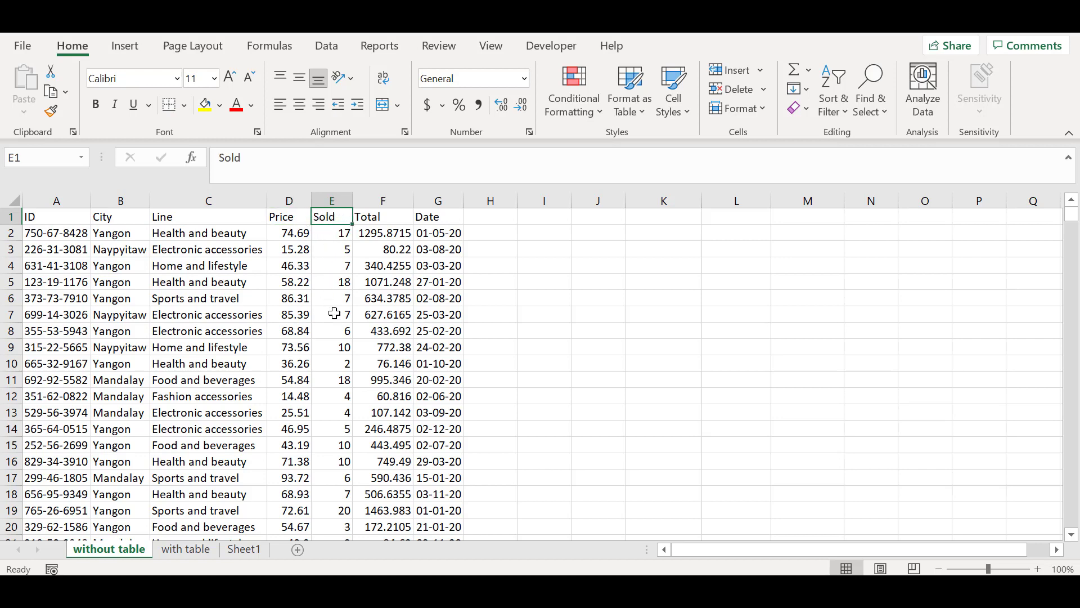
left_click(381, 217)
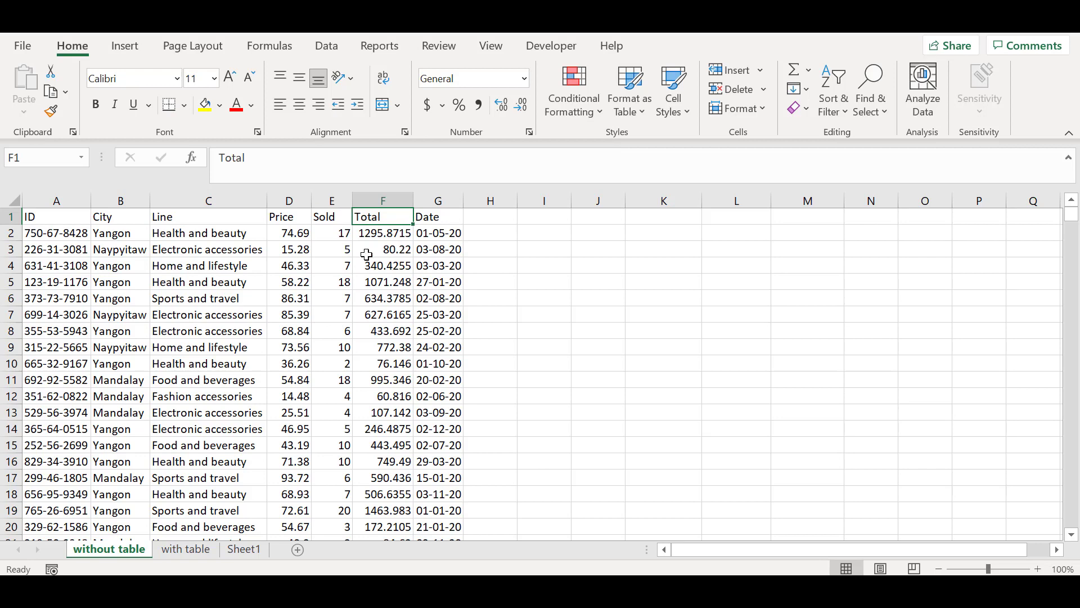
left_click(440, 220)
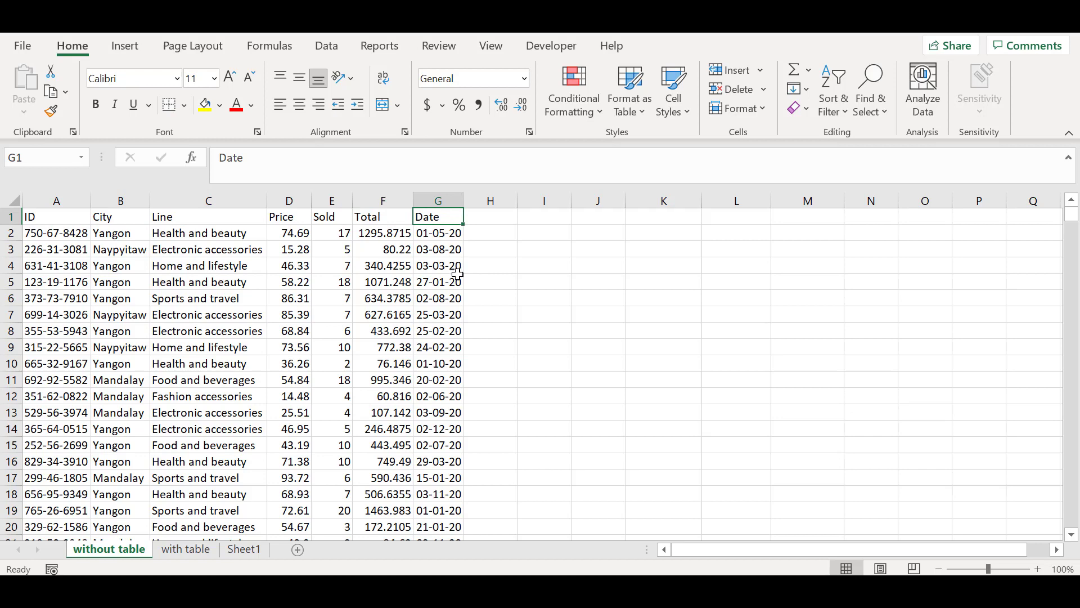
Compare the without table sheet with the with table sheet, finishing on the with table sheet
left_click(188, 550)
left_click(109, 550)
left_click(198, 551)
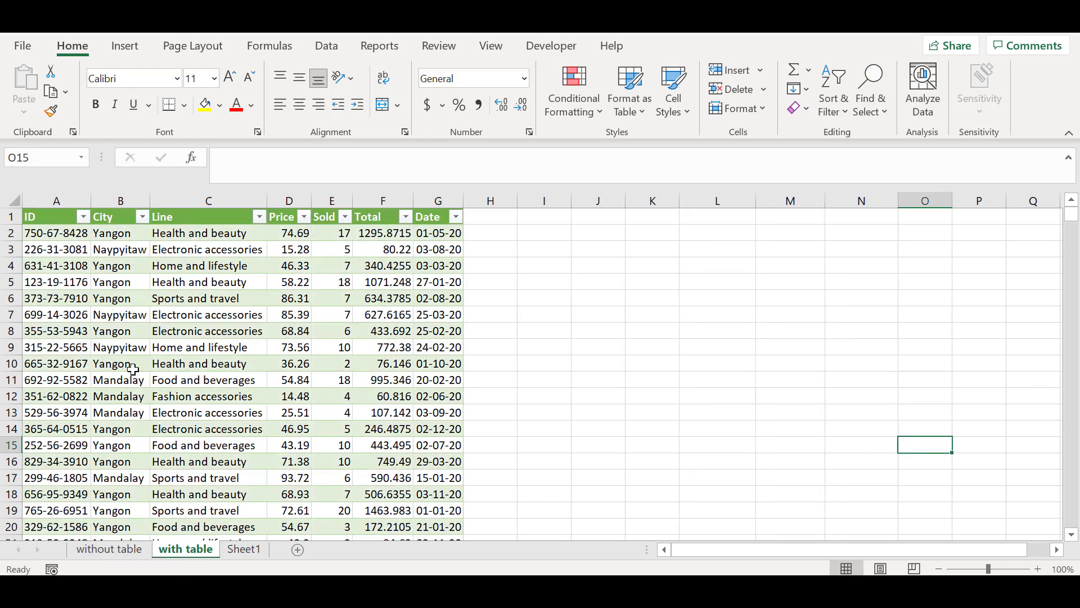
Create a PivotTable on a new worksheet from the full sales range A1:G1001 of the without table sheet
left_click(90, 551)
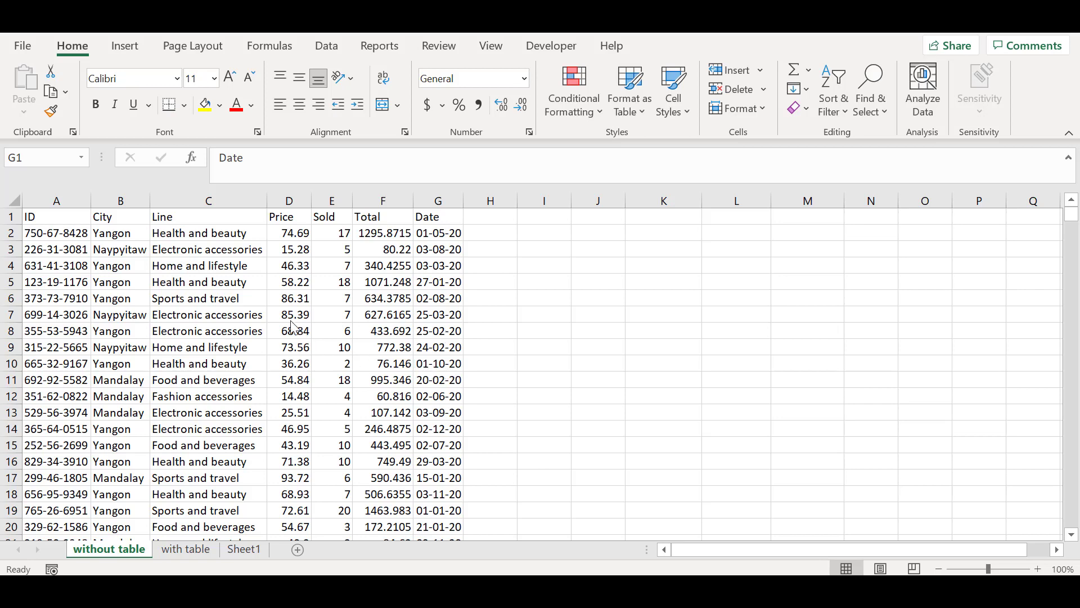
left_click(218, 349)
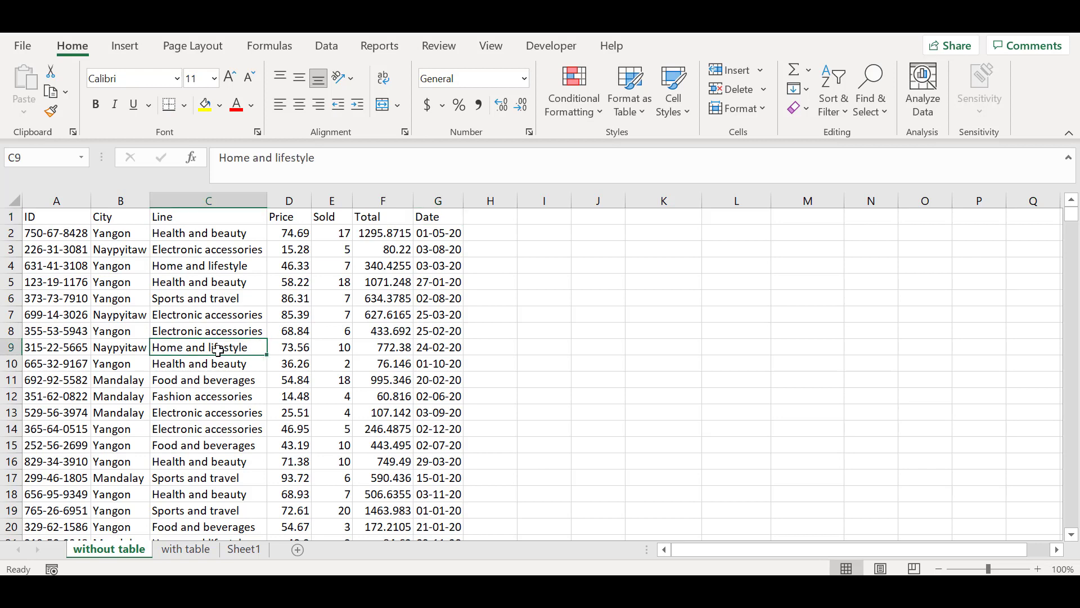
key("ctrl+a")
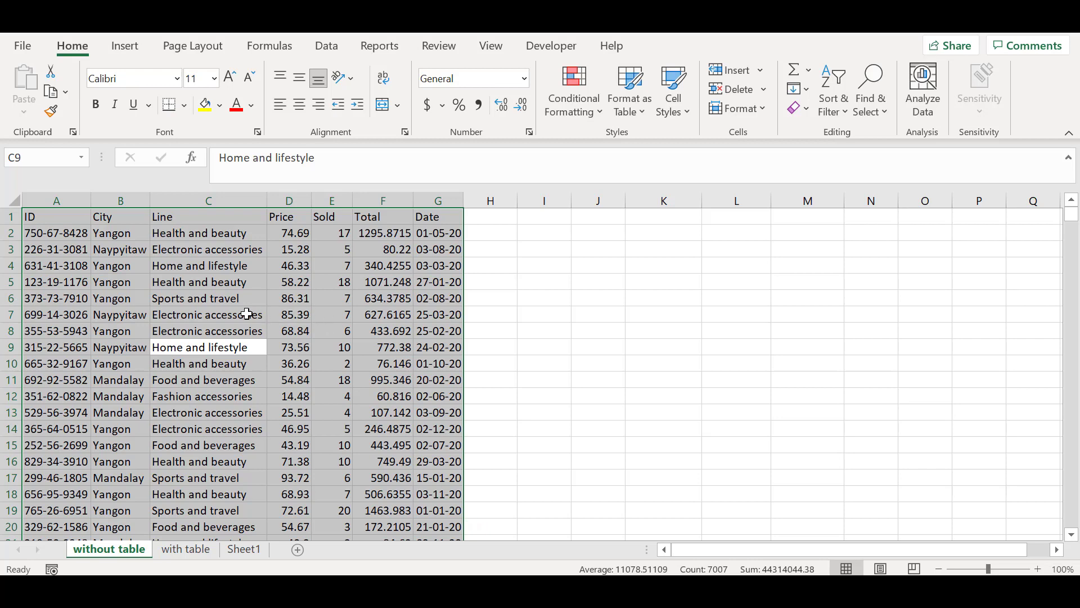
left_click(125, 46)
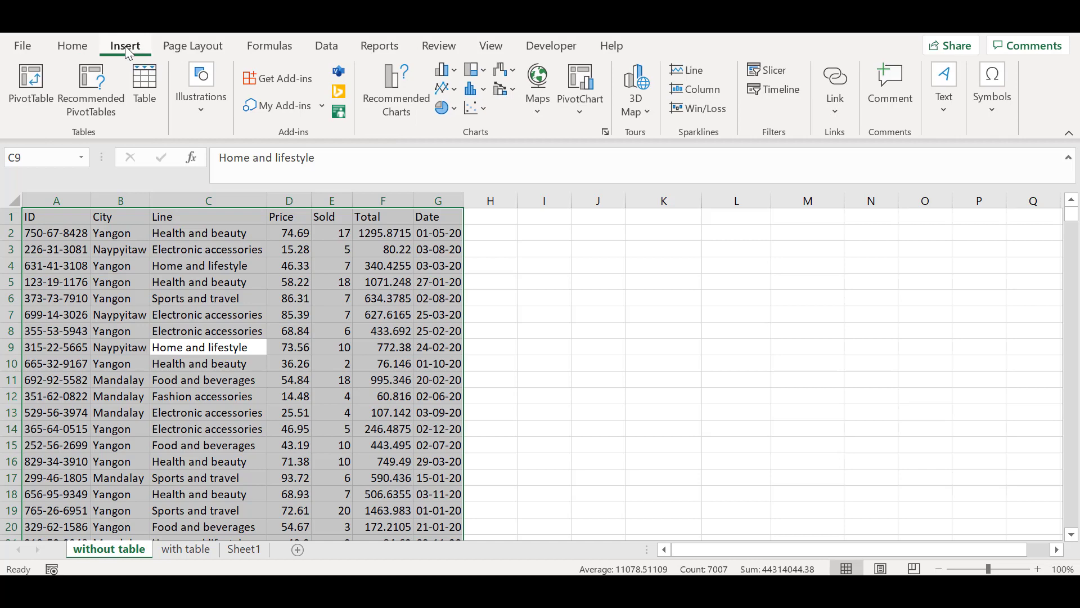
left_click(33, 81)
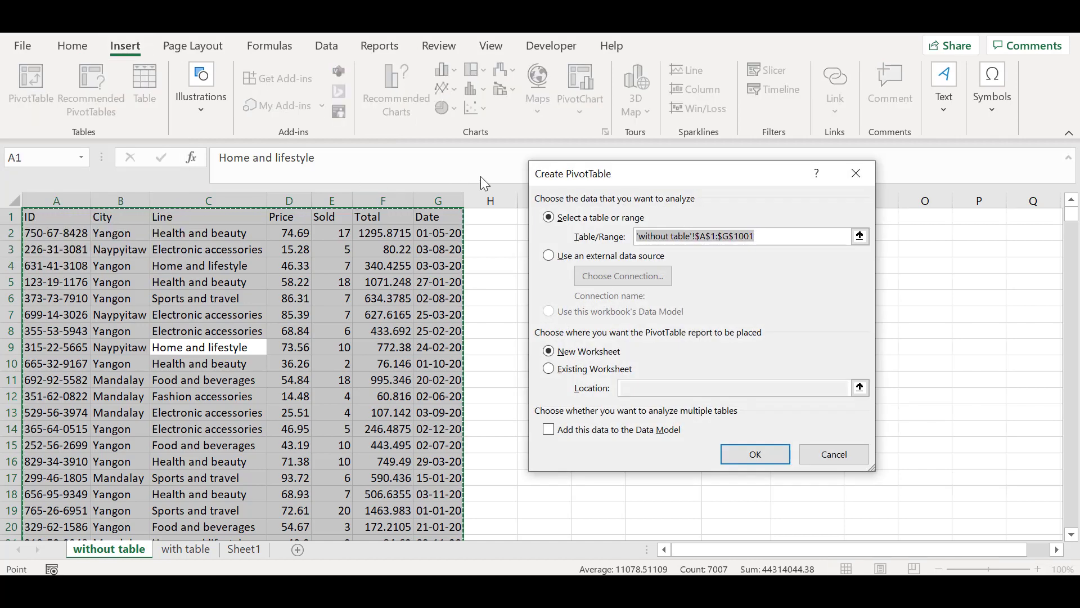
left_click_drag(704, 180, 610, 192)
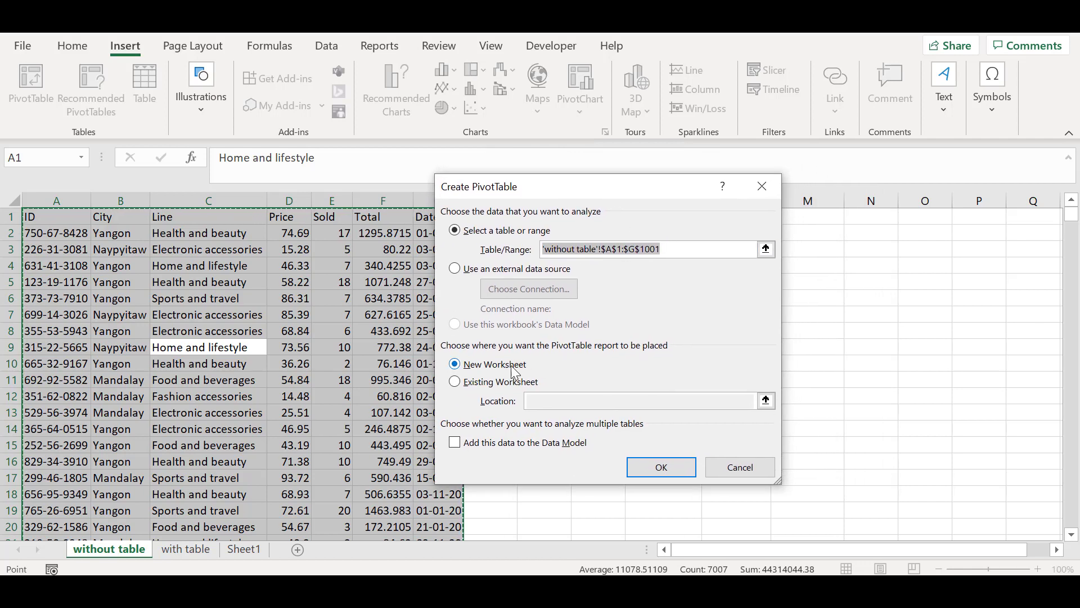
left_click(493, 367)
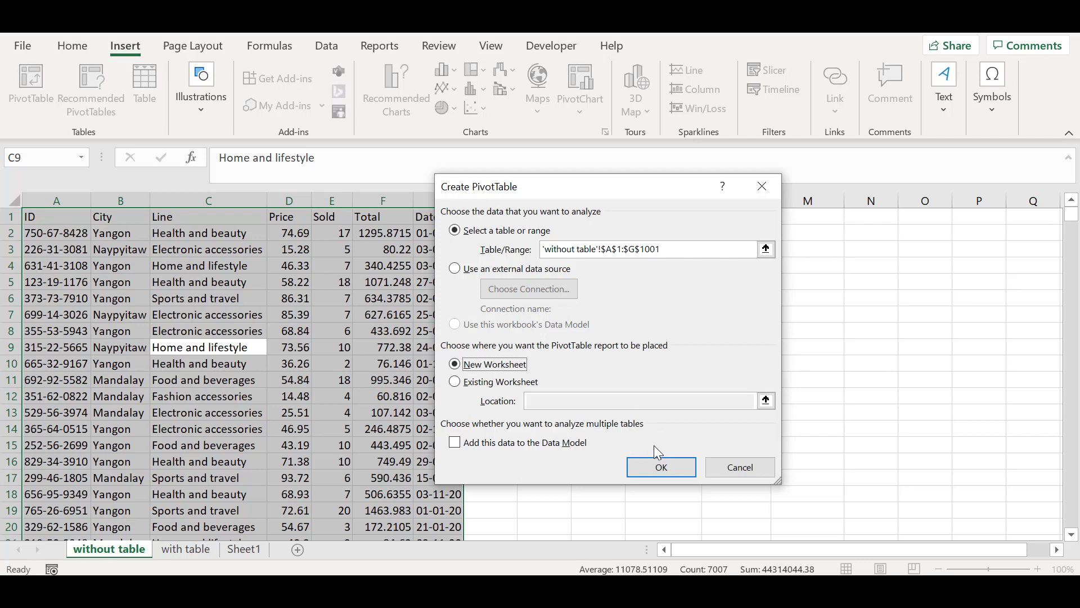
left_click(660, 460)
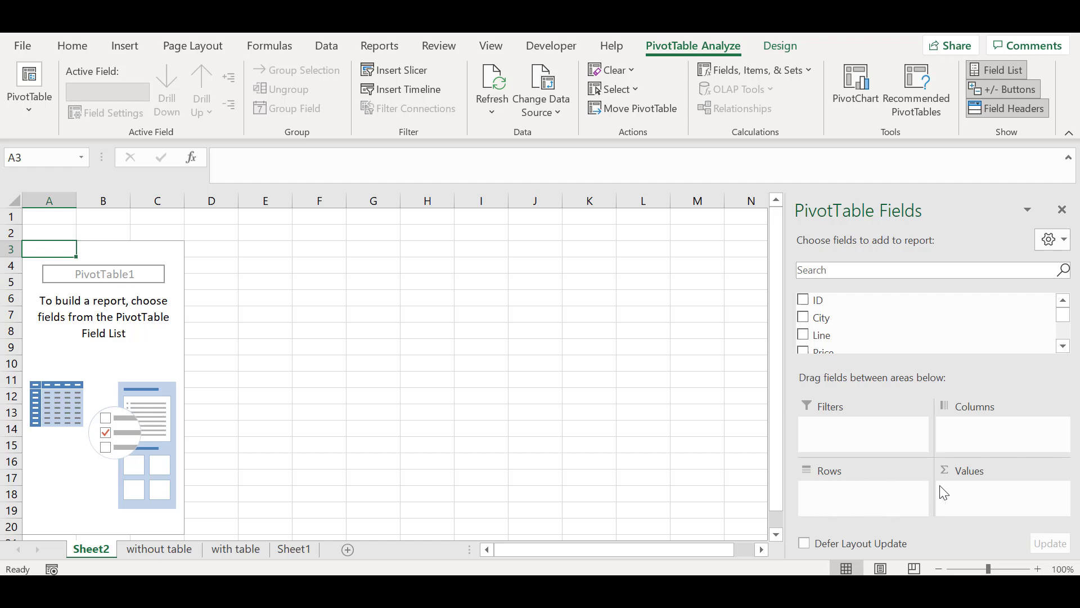
Add the Price and Total fields to the PivotTable's values as Sum of Price and Sum of Total
left_click(984, 473)
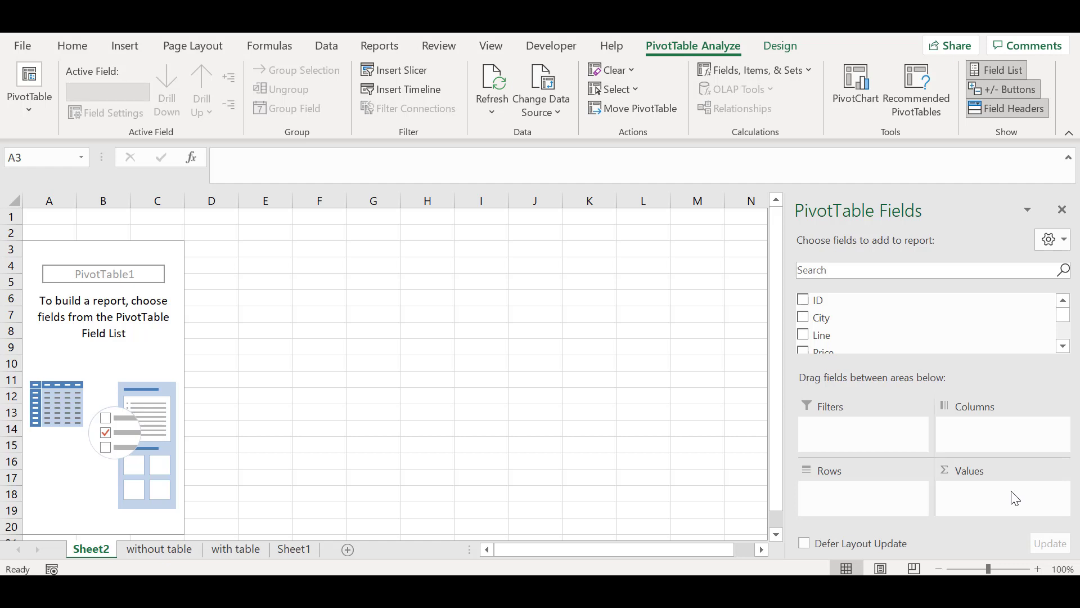
left_click(1065, 319)
left_click_drag(1067, 325, 1066, 332)
left_click_drag(858, 328, 977, 506)
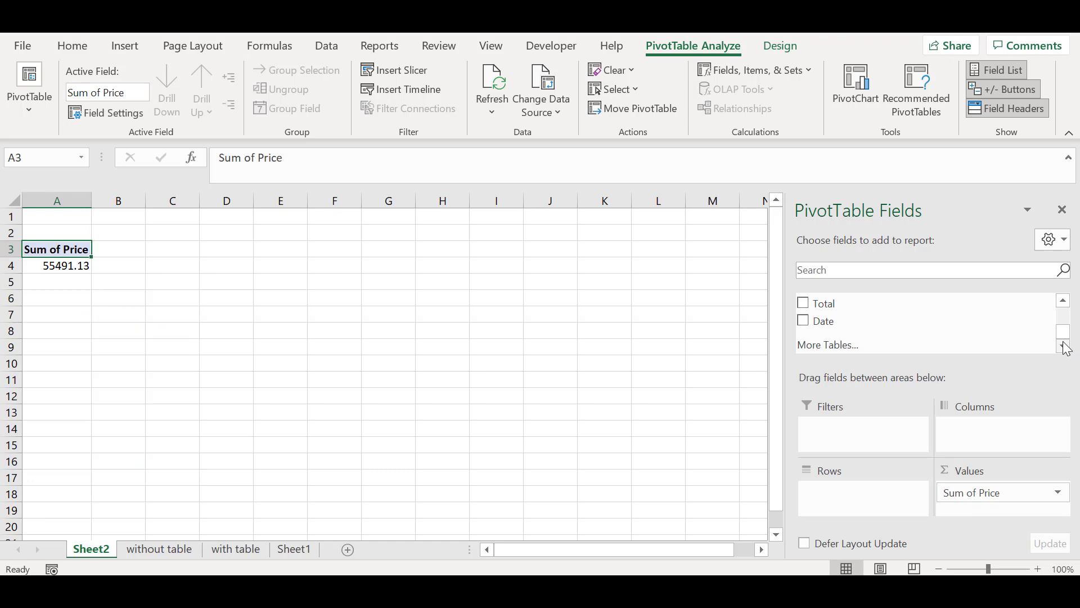
scroll(985, 332, "up", 1)
left_click_drag(866, 333, 959, 506)
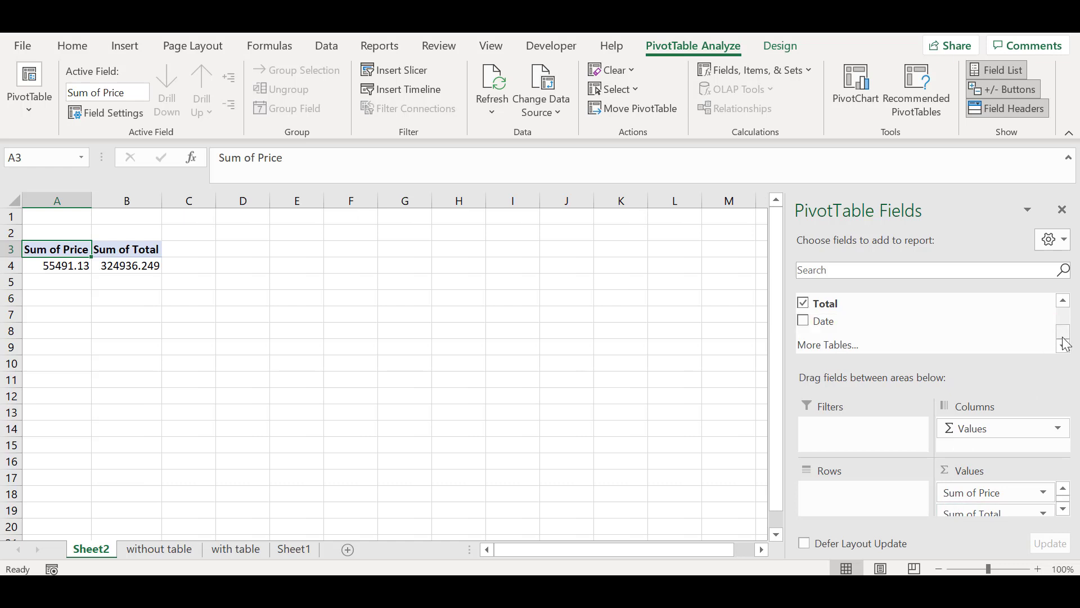
Add the City field to the PivotTable's rows and review the Sum of Price and Grand Total entries
left_click_drag(1065, 345, 1066, 333)
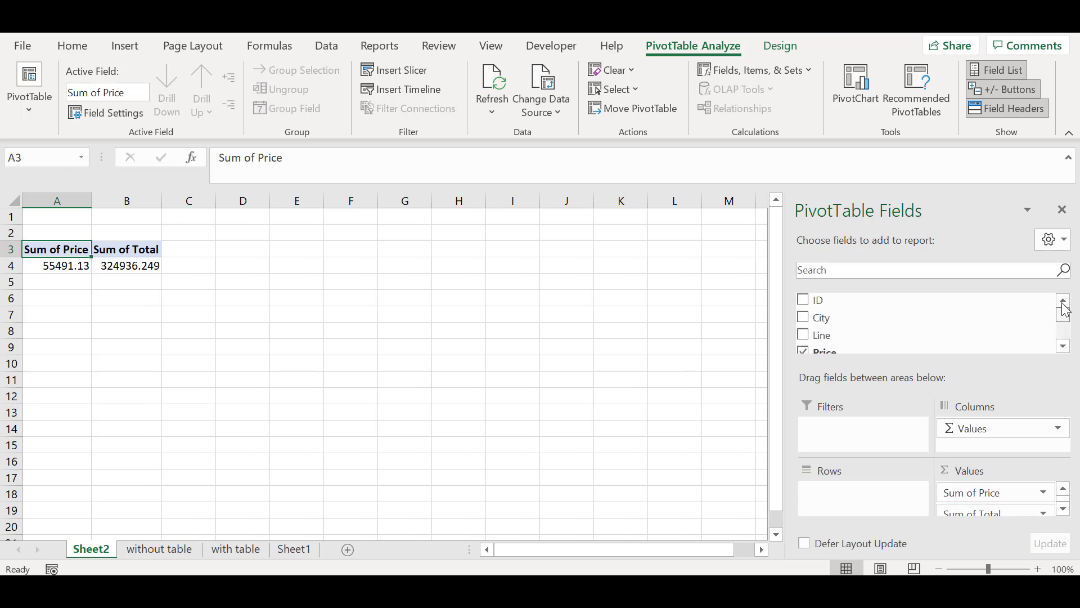
left_click_drag(825, 324, 828, 506)
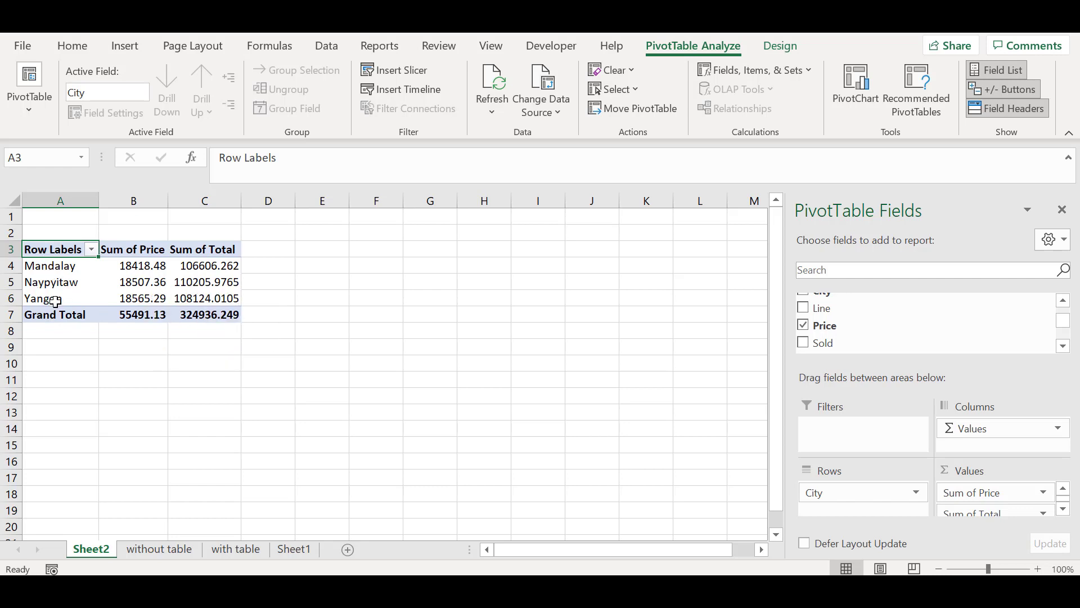
left_click(133, 250)
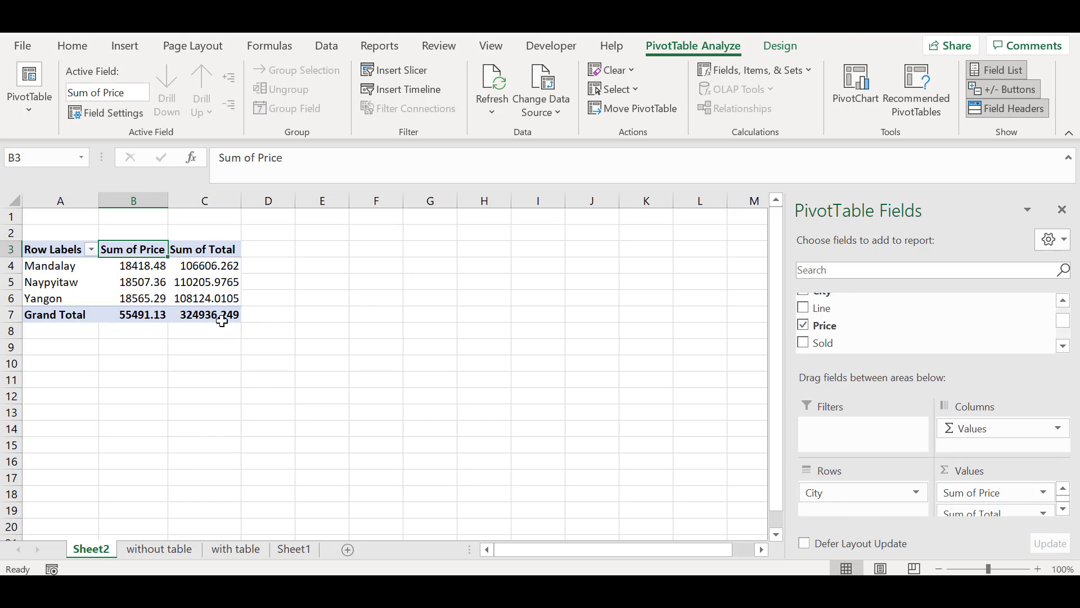
left_click(90, 317)
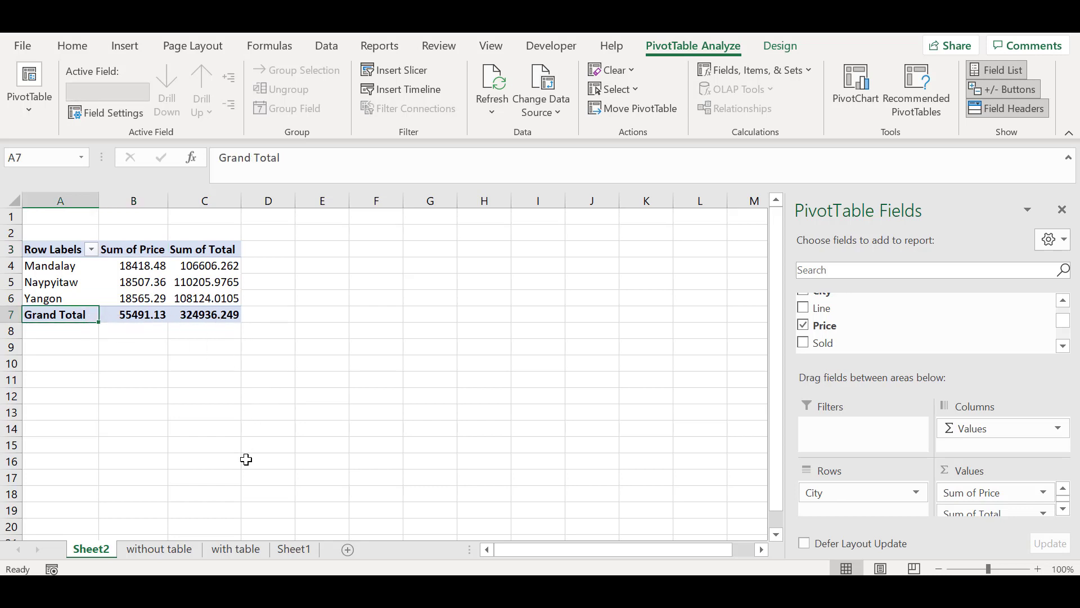
Start a new sales record in row 1002 of the without table sheet by entering its ID in A1002
left_click(233, 550)
left_click(151, 553)
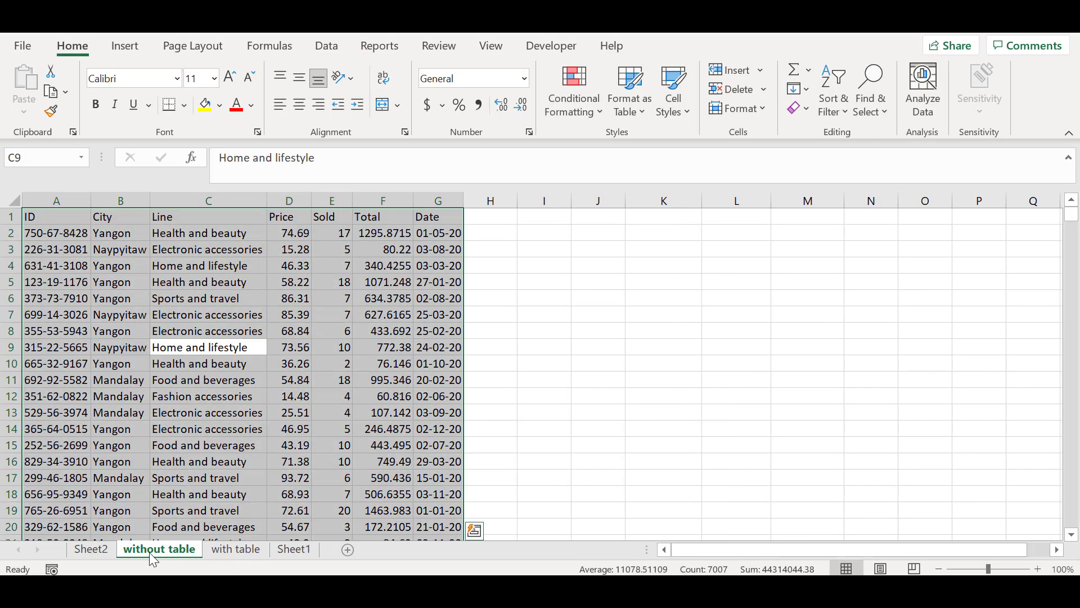
left_click(251, 380)
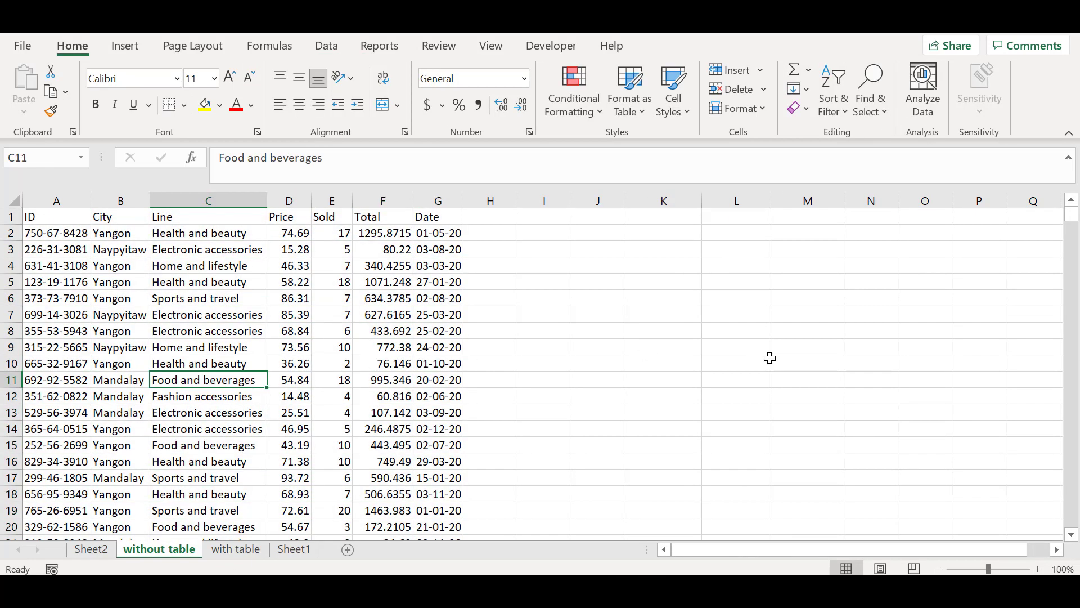
left_click_drag(1072, 216, 1072, 521)
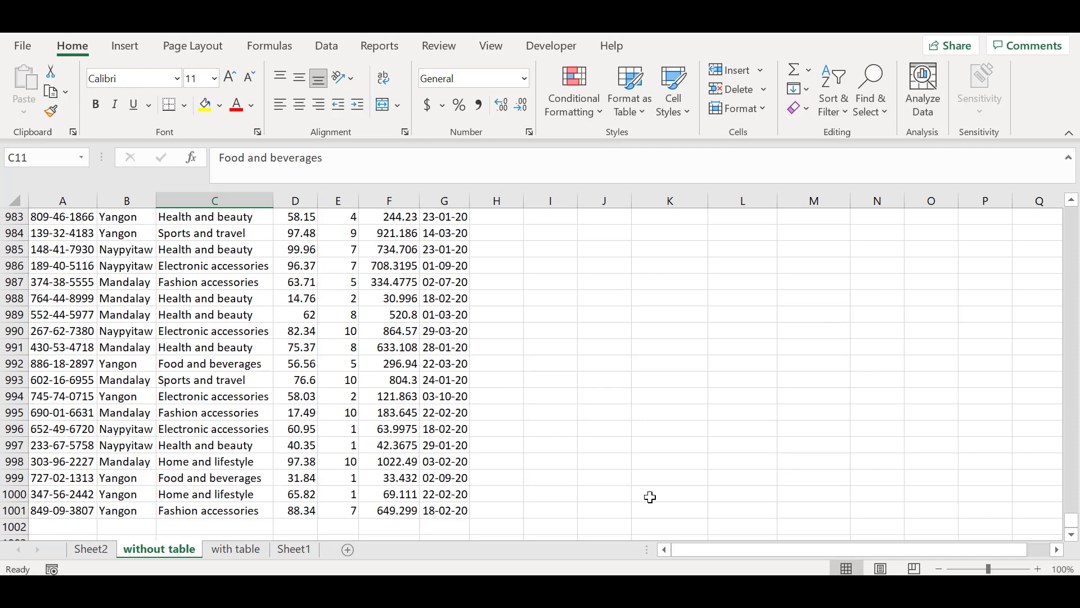
left_click(64, 527)
double_click(65, 527)
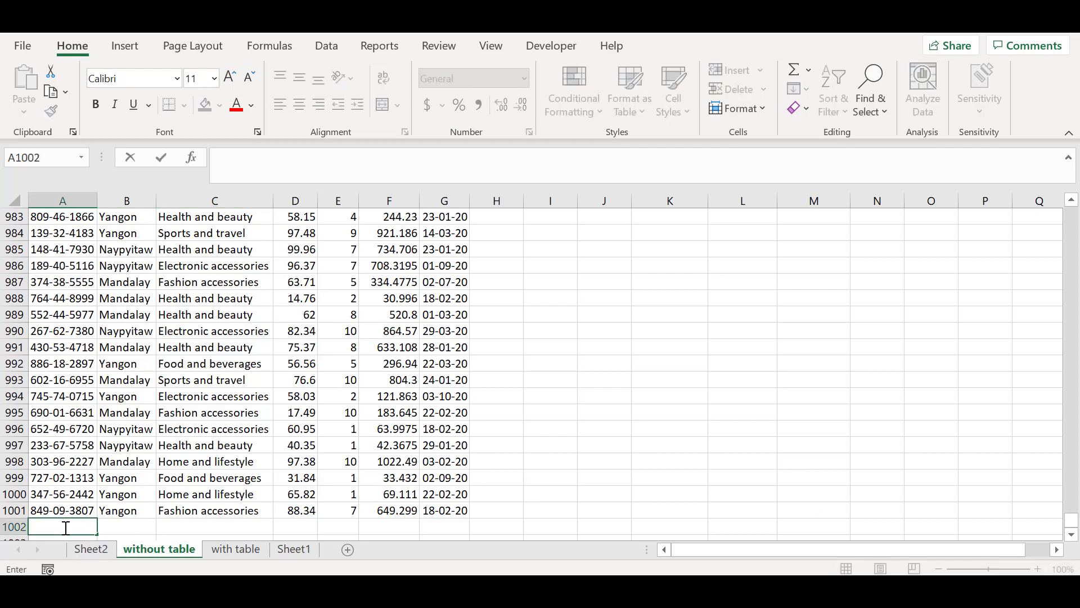
type("765-05-4576")
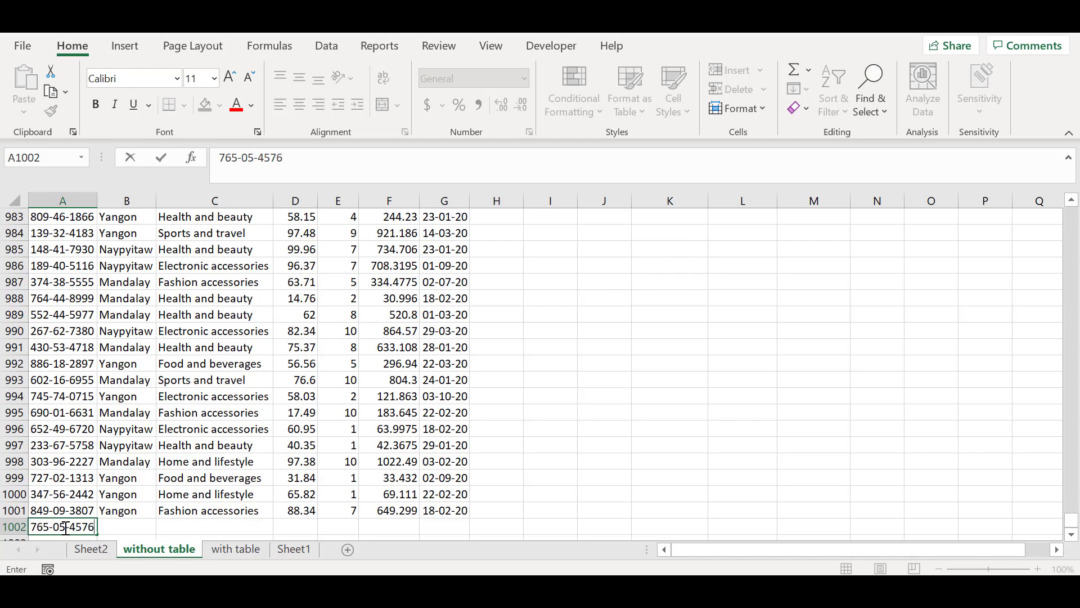
Enter Loikaw as the city and Home and lifestyle as the line for the new record in row 1002
left_click(128, 528)
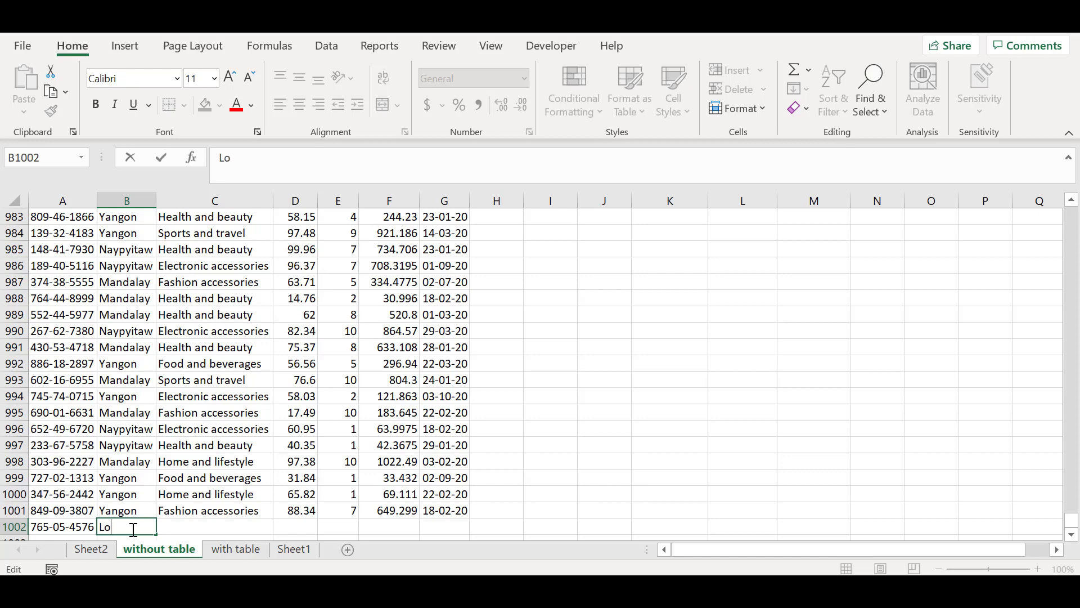
type("w")
key("Tab")
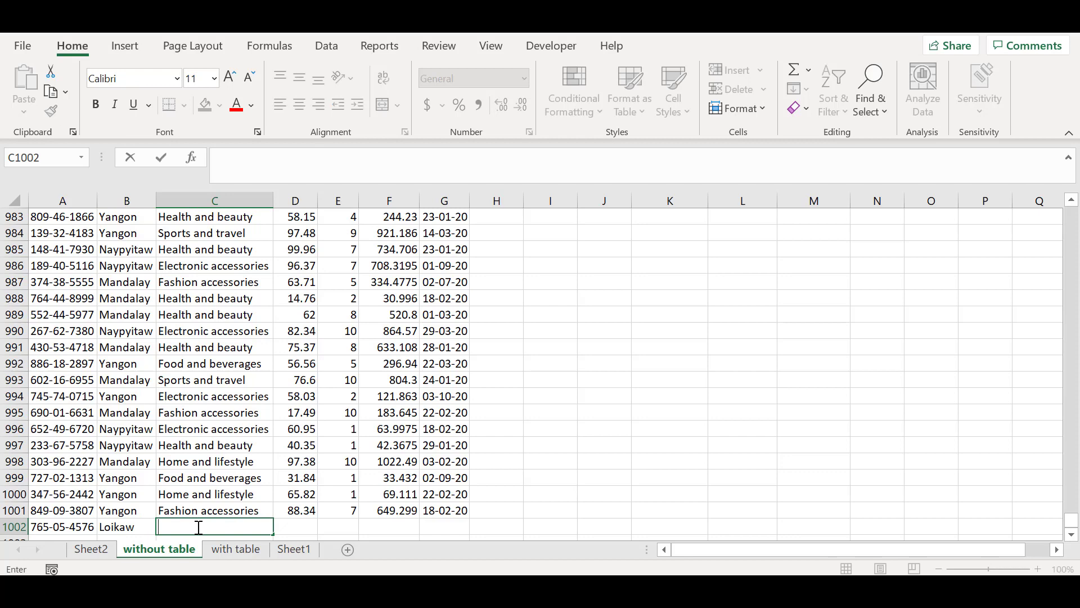
type("Home")
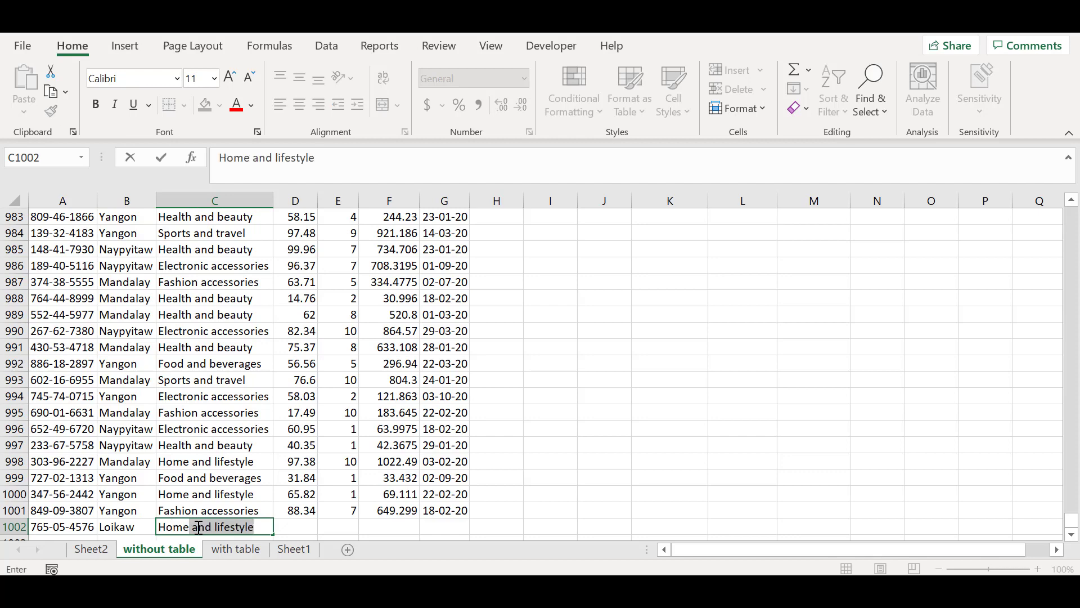
key("Tab")
Fill in the new record's price as 66.87, sold as 3 and total as 456.988 in row 1002
double_click(292, 528)
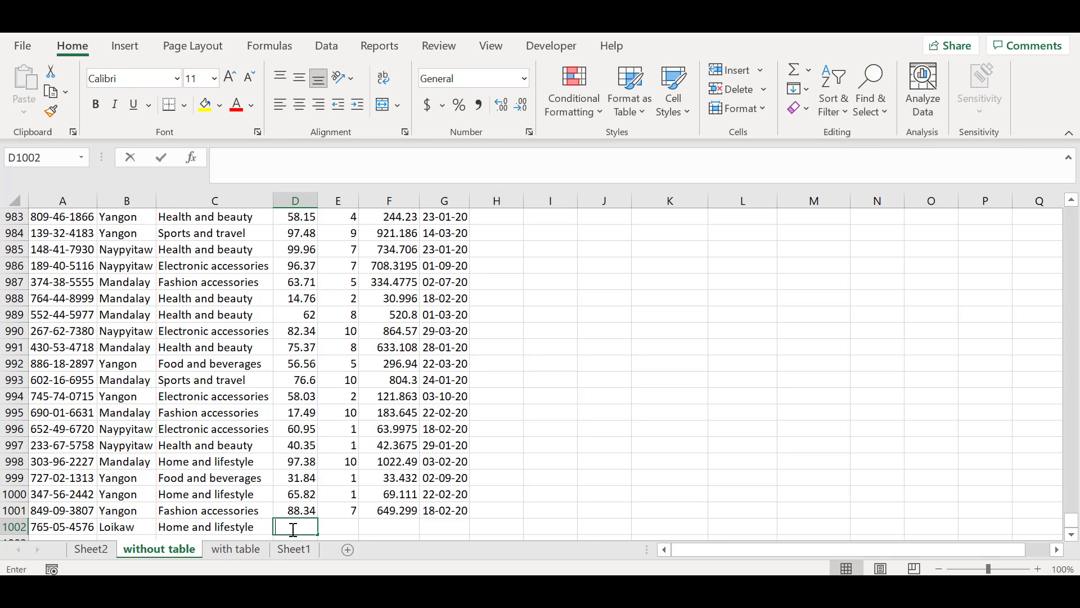
type("66.87")
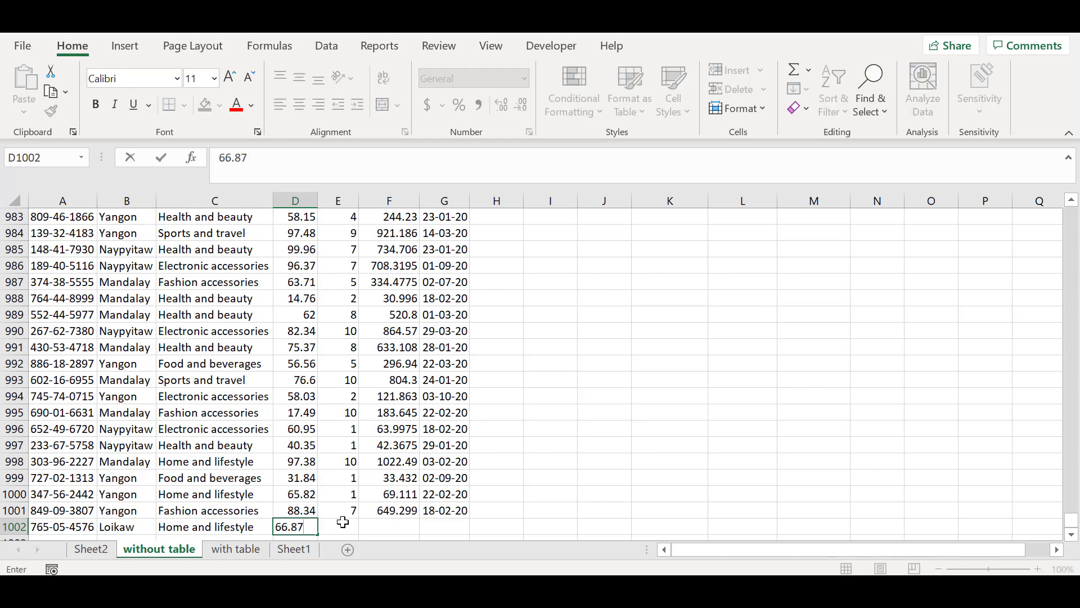
left_click(344, 526)
double_click(344, 526)
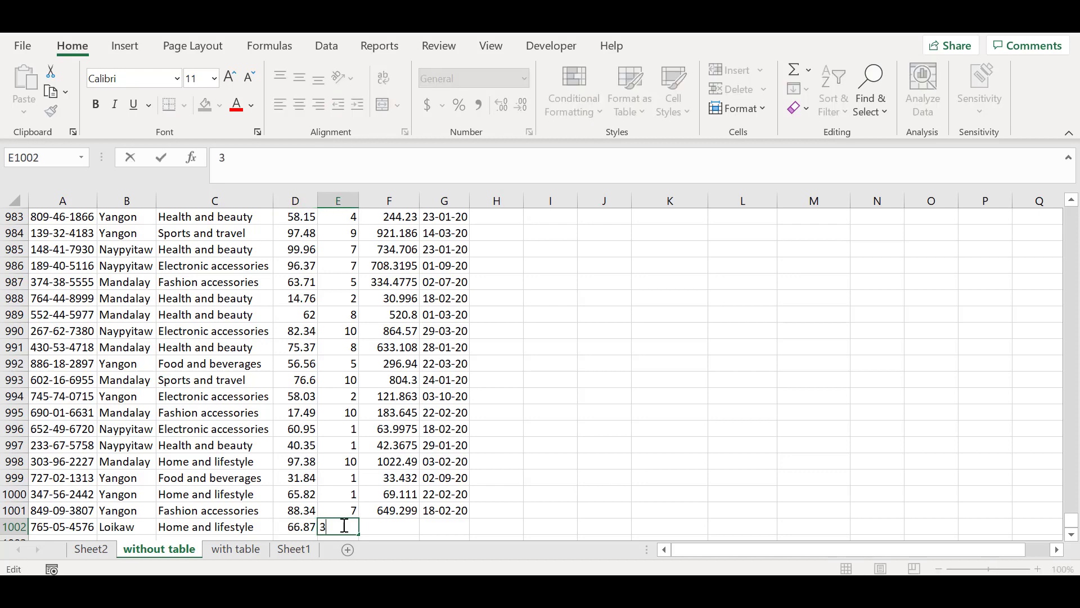
left_click(387, 527)
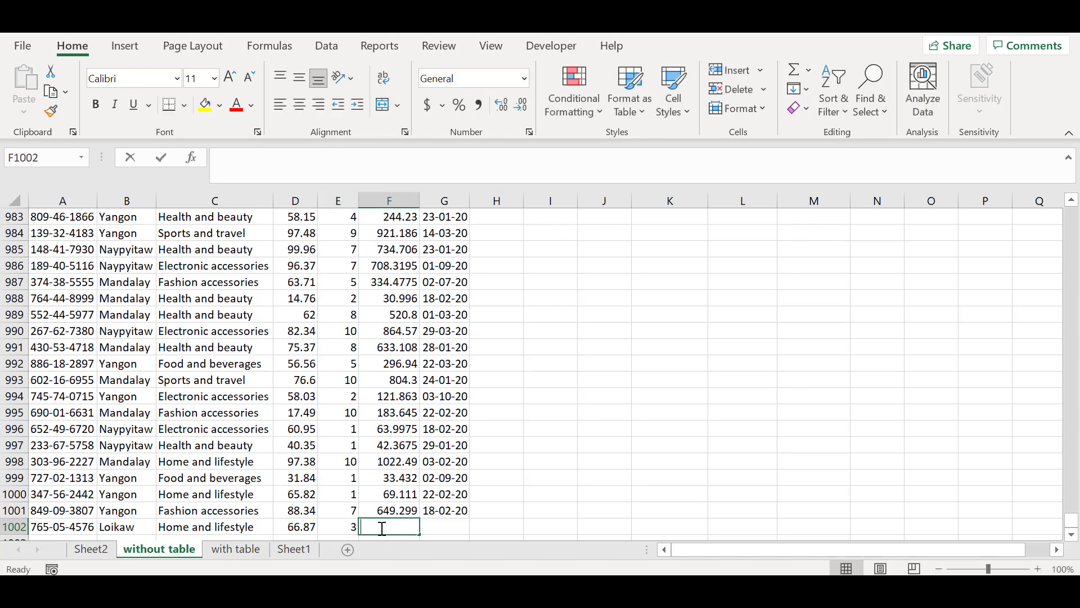
double_click(382, 528)
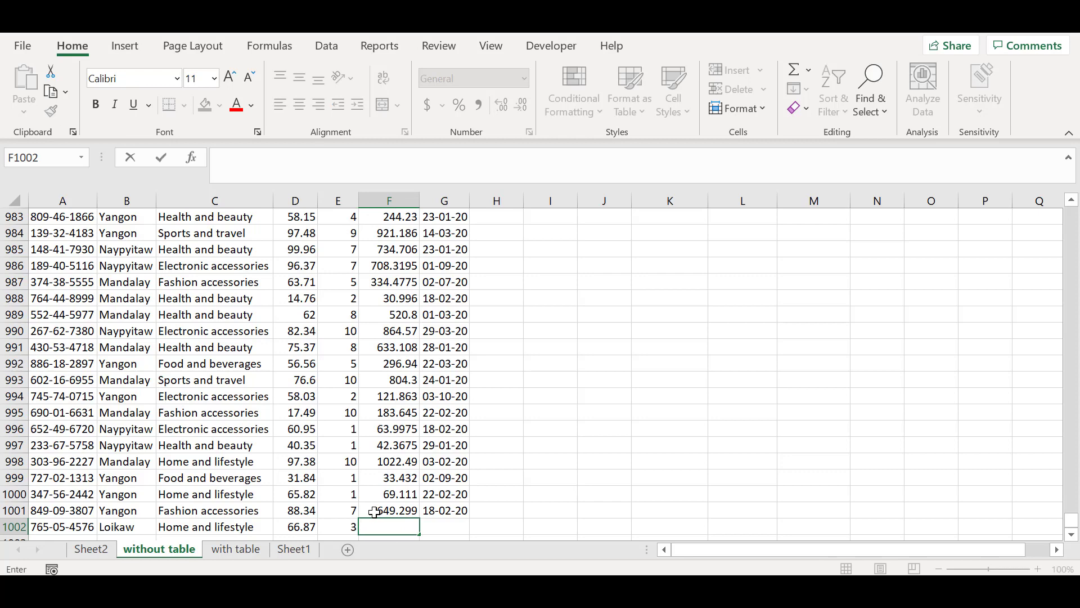
type("456.988")
Complete the new record by entering the date 19-03-20 in cell G1002
left_click(448, 527)
double_click(448, 527)
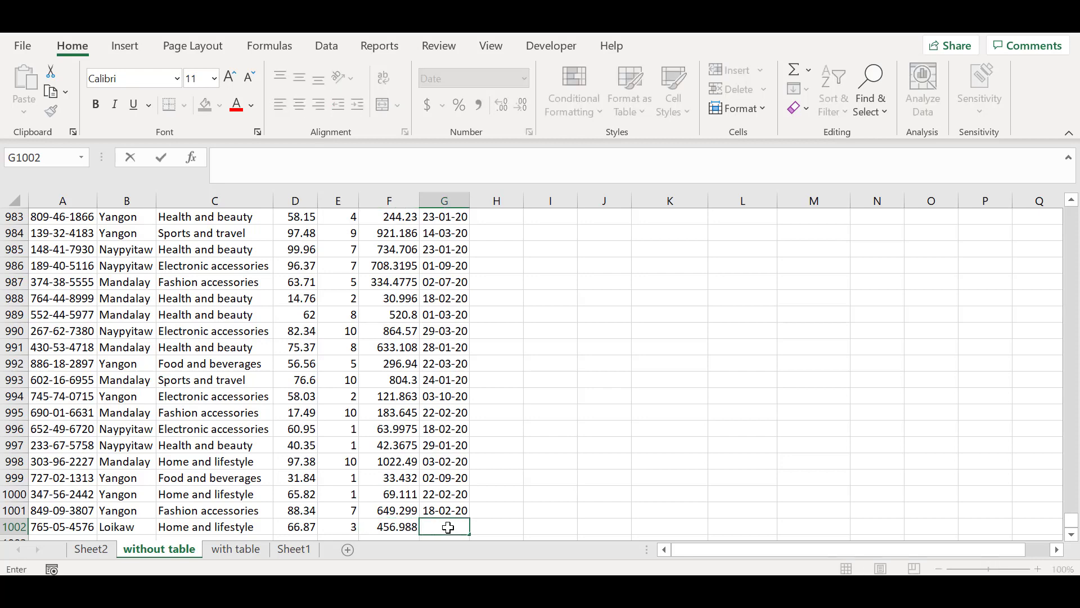
type("19")
type("-03-20")
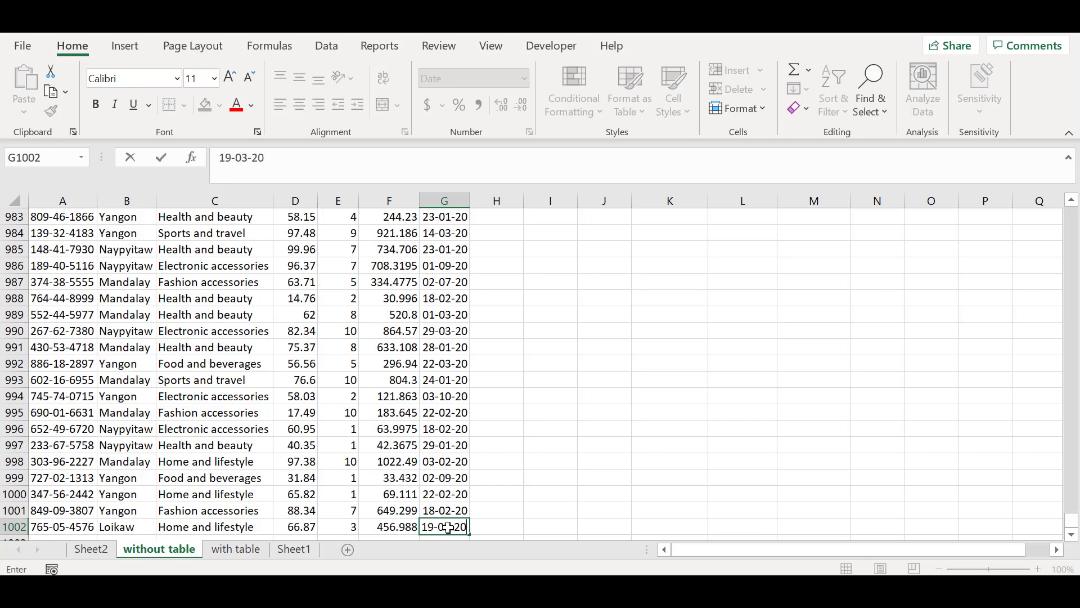
left_click(483, 527)
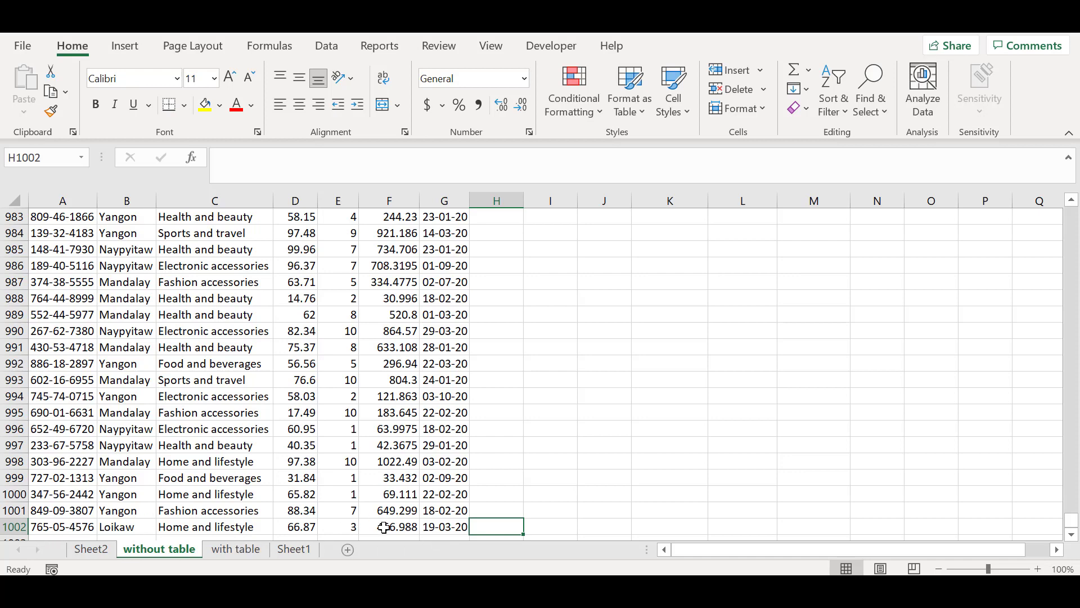
Refresh the PivotTable on Sheet2 from its source data
left_click(91, 556)
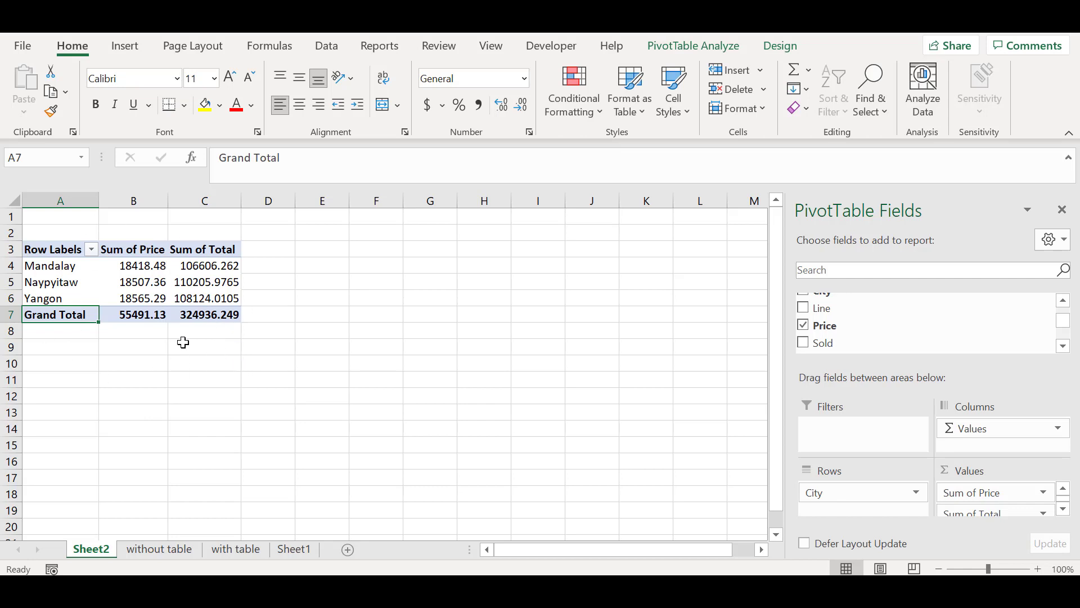
left_click(86, 300)
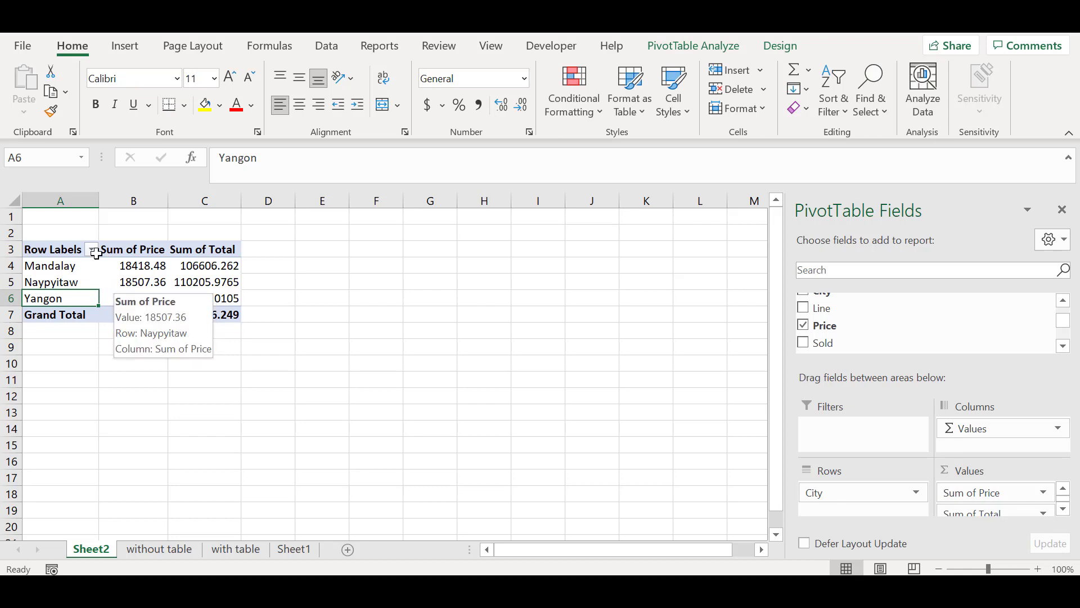
left_click(82, 282)
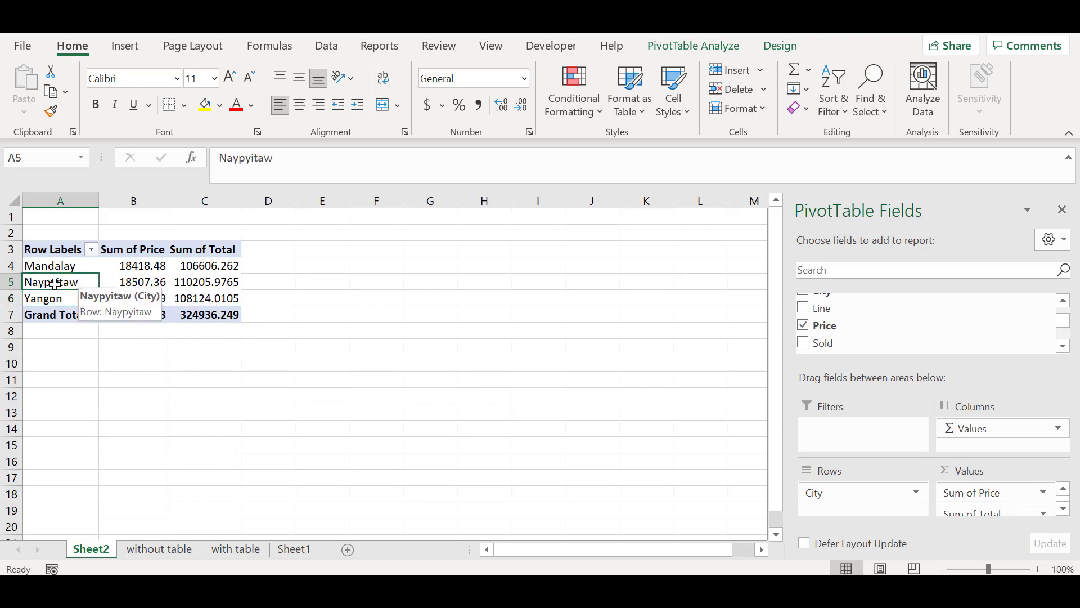
right_click(54, 284)
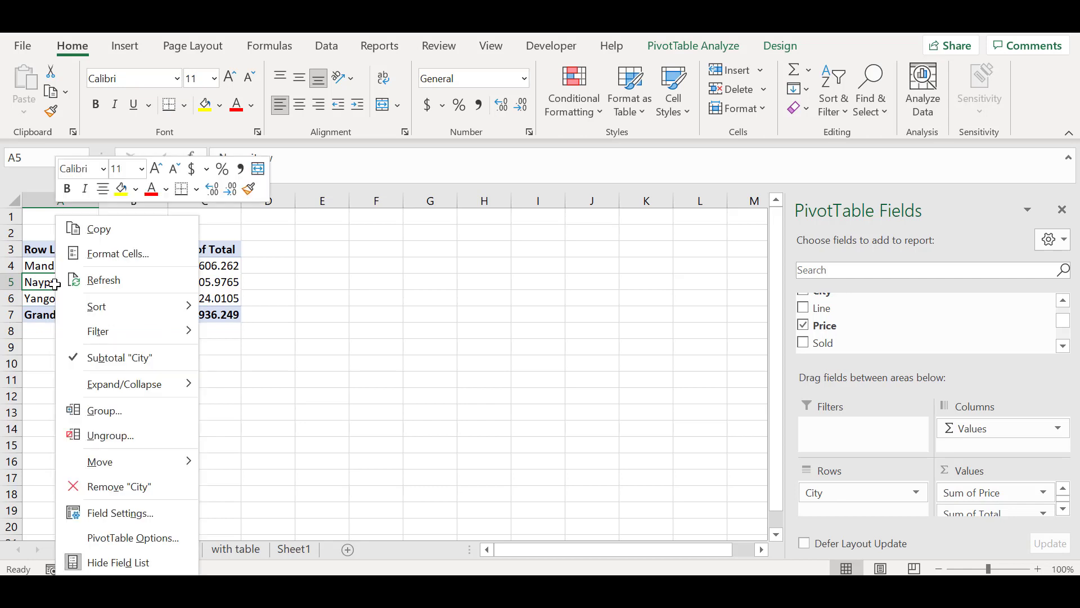
left_click(83, 285)
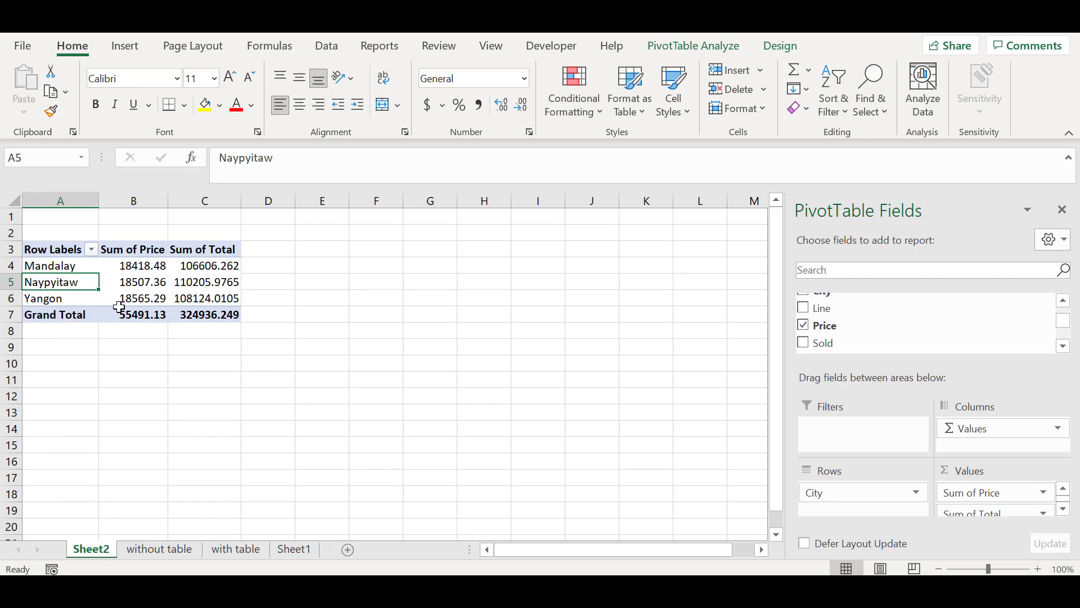
mouse_move(181, 319)
Clear the added Loikaw record from row 1002 of the without table sheet
left_click(232, 552)
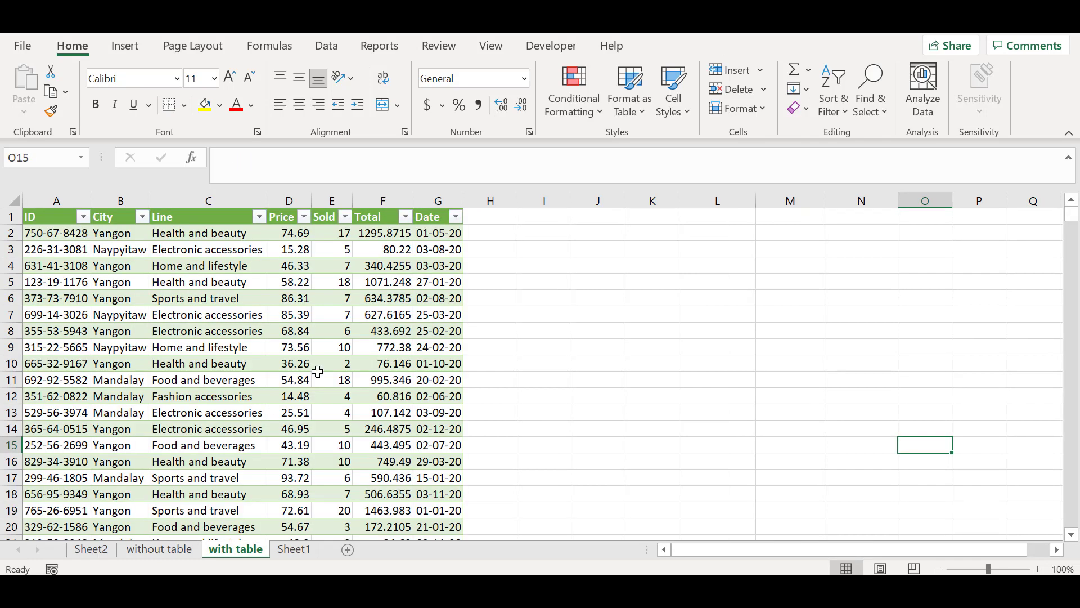
left_click(166, 551)
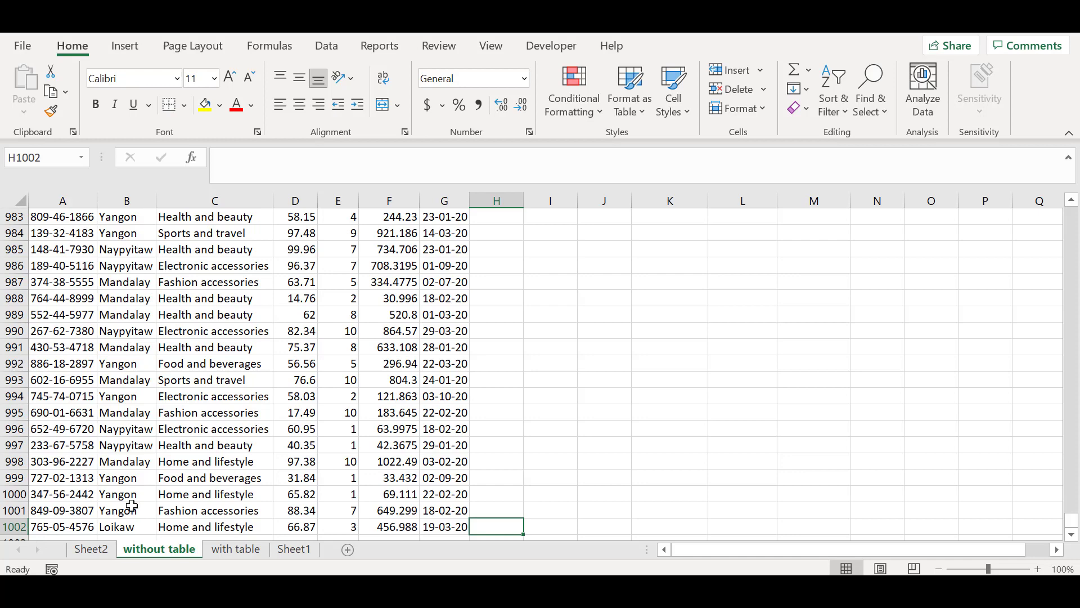
left_click(77, 529)
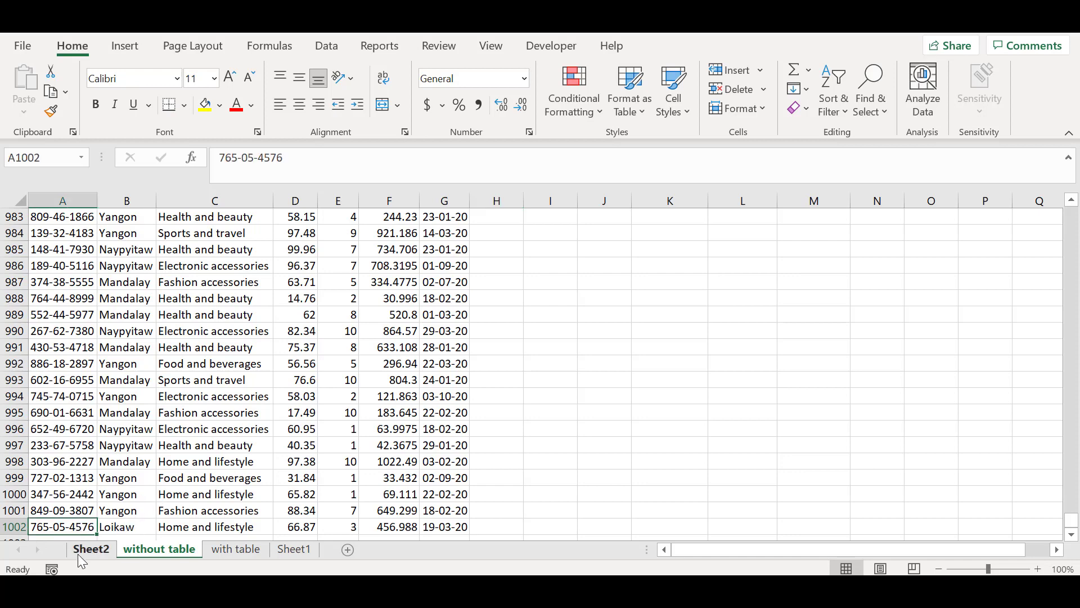
left_click(80, 552)
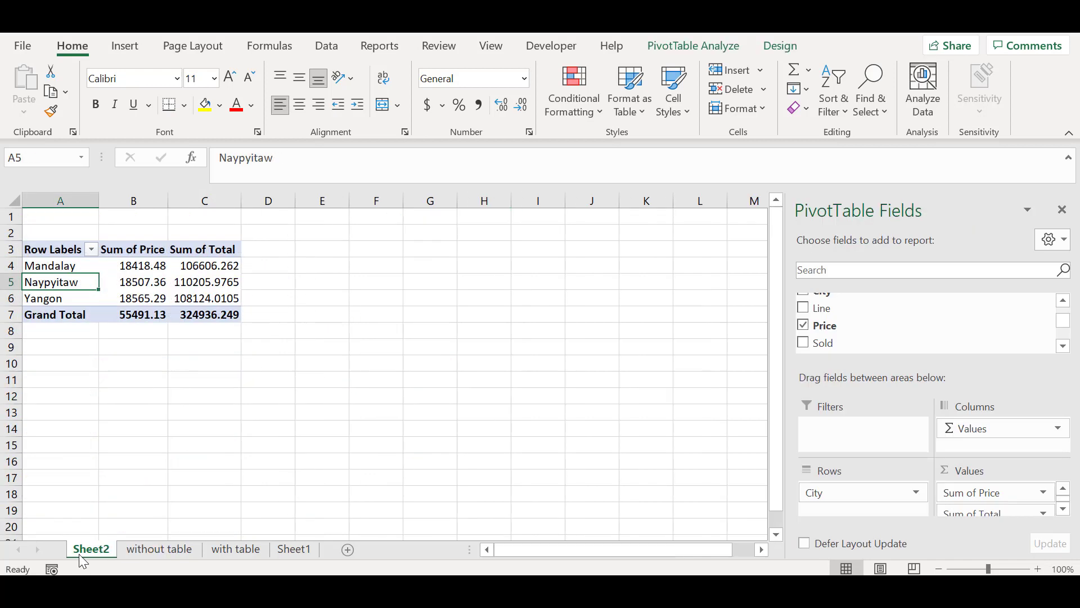
left_click(162, 550)
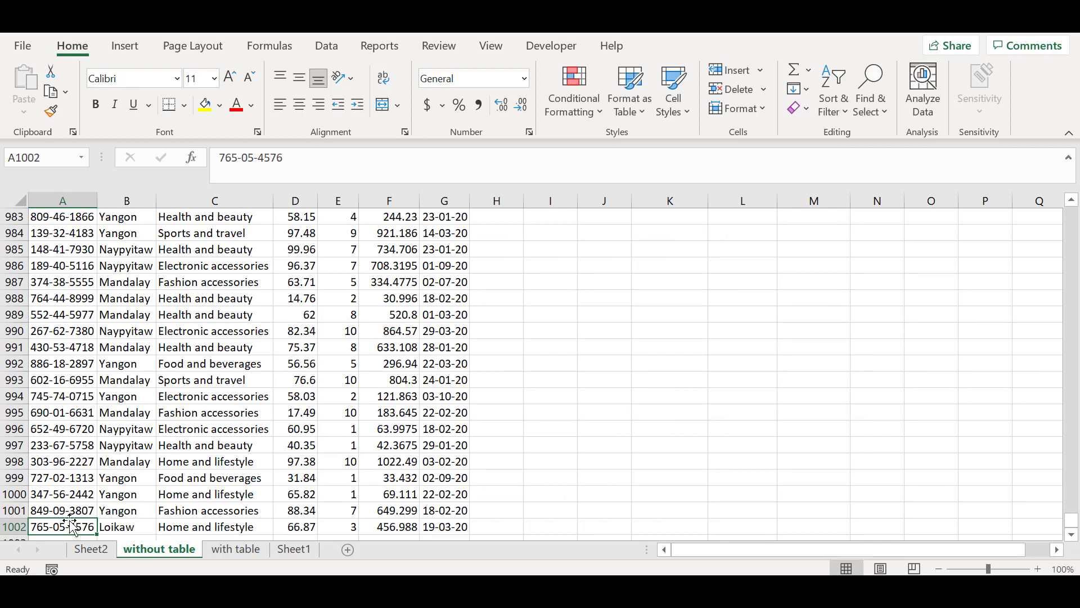
left_click(20, 527)
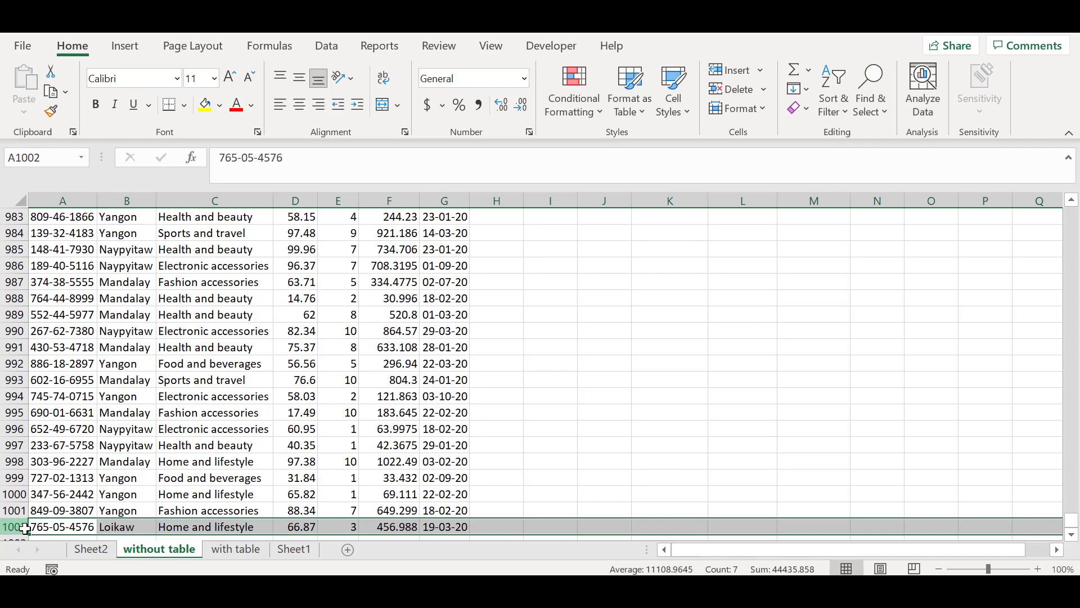
key("Delete")
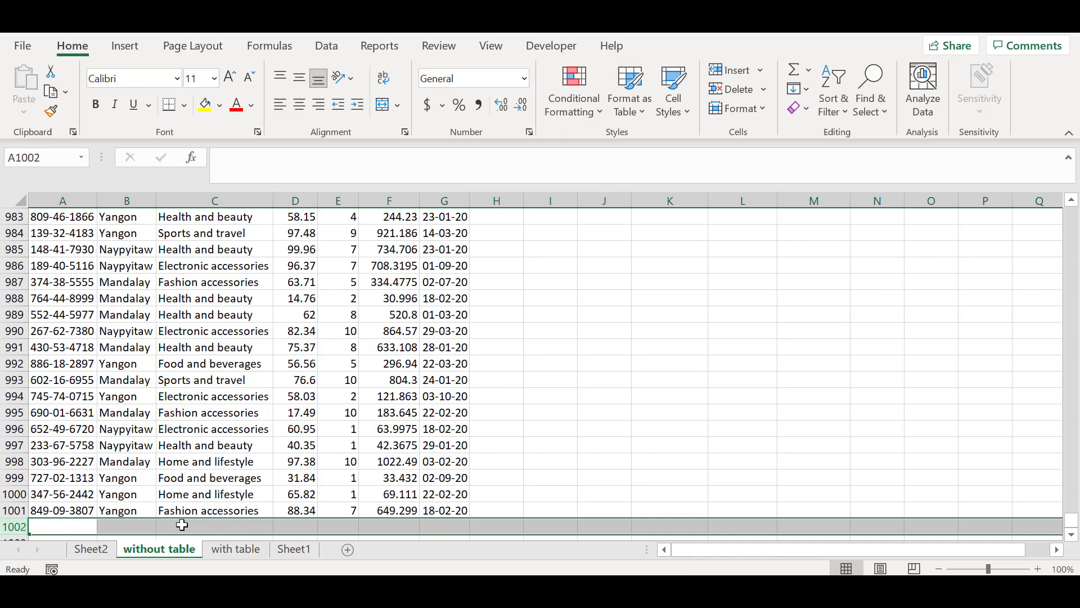
Create a PivotTable on a new worksheet from the entire table on the with table sheet
left_click(235, 549)
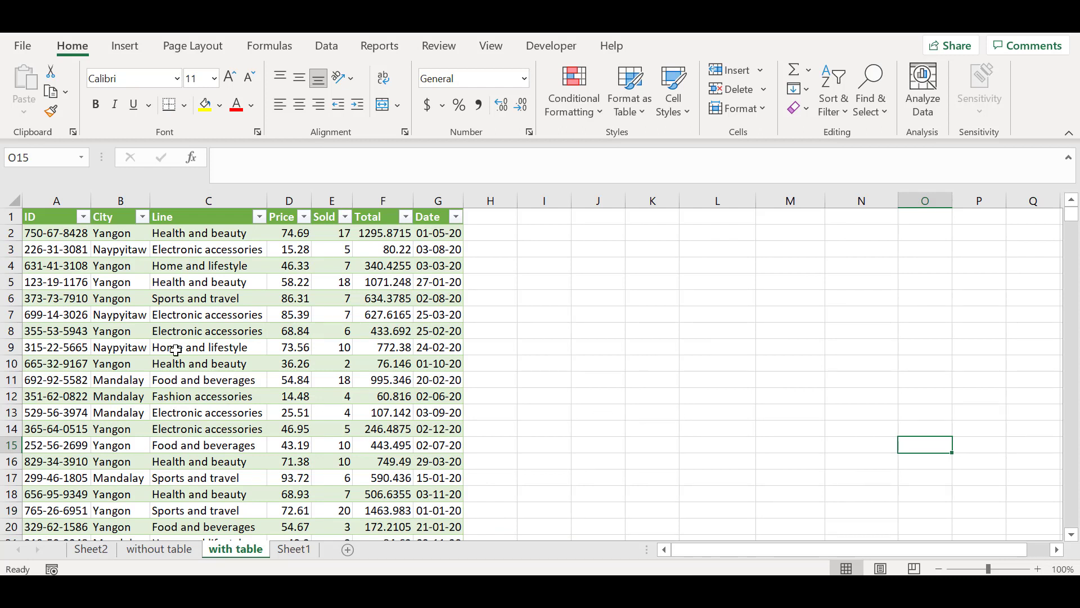
left_click(234, 378)
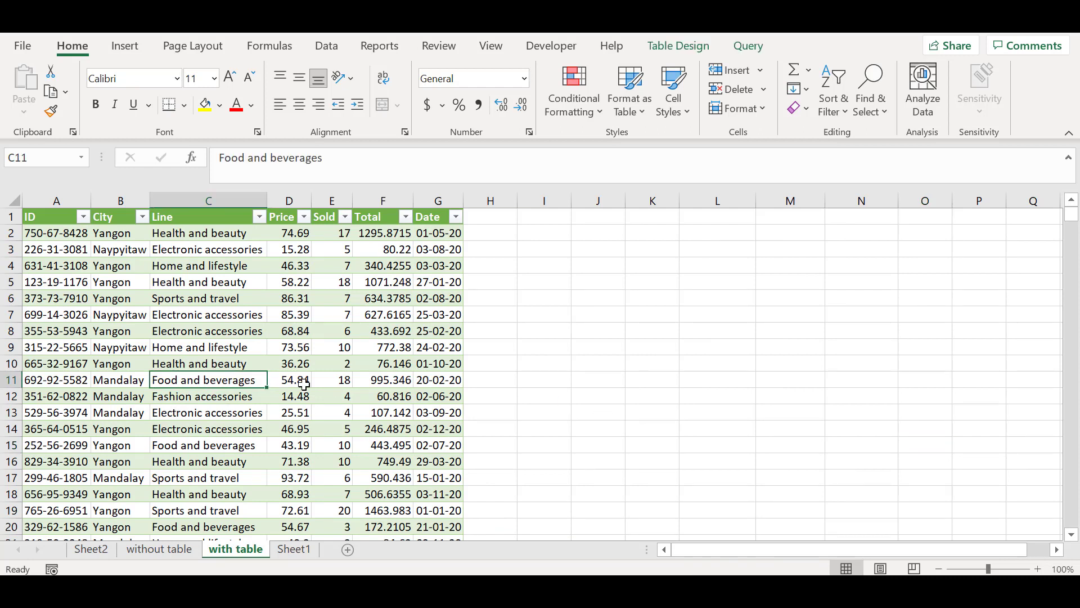
key("ctrl+a")
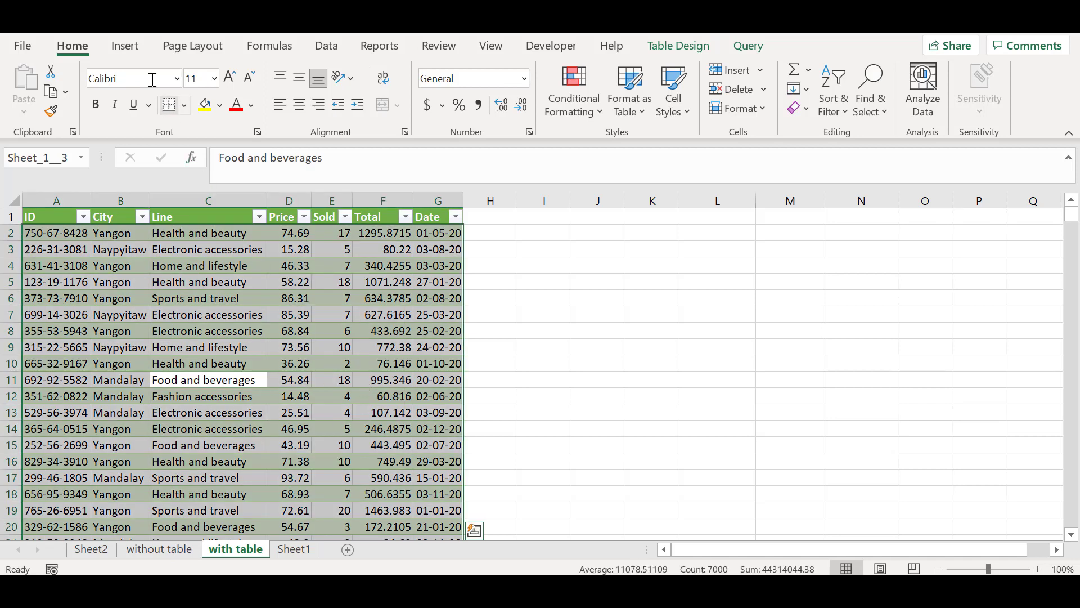
left_click(133, 46)
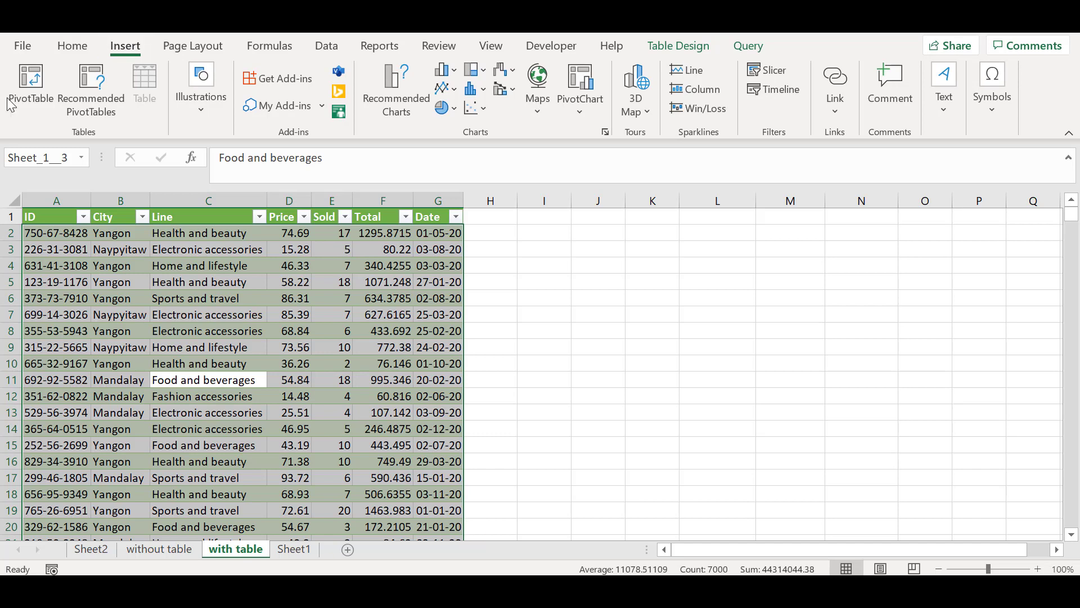
left_click(25, 94)
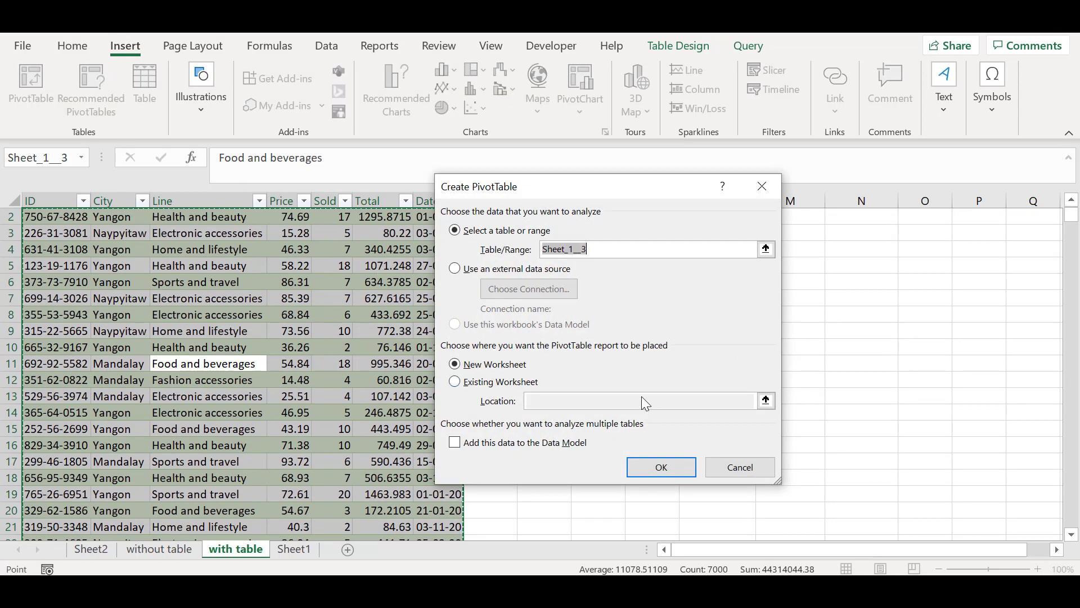
left_click(661, 469)
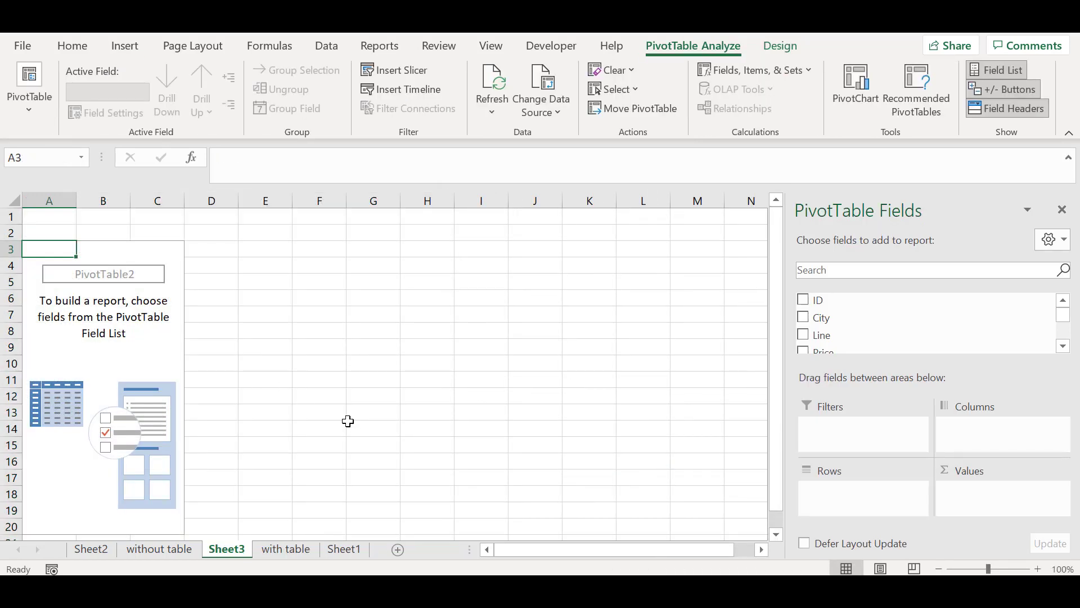
Lay out the new PivotTable with City as rows and the sums of Price and Total as values
left_click_drag(1063, 311, 1063, 330)
left_click_drag(887, 315, 955, 379)
left_click_drag(978, 447, 968, 508)
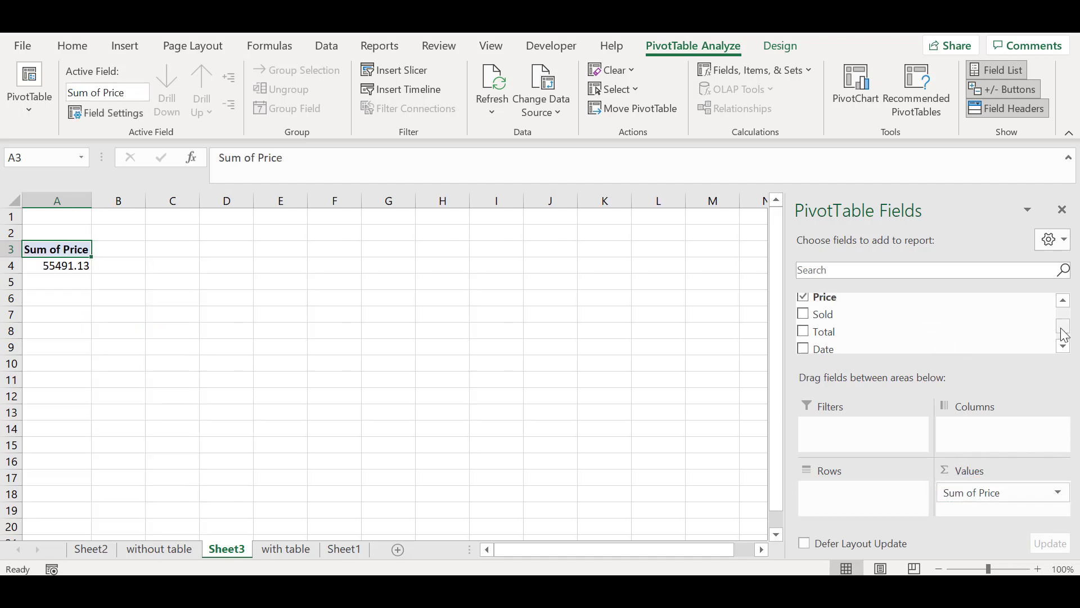
left_click_drag(894, 332, 964, 508)
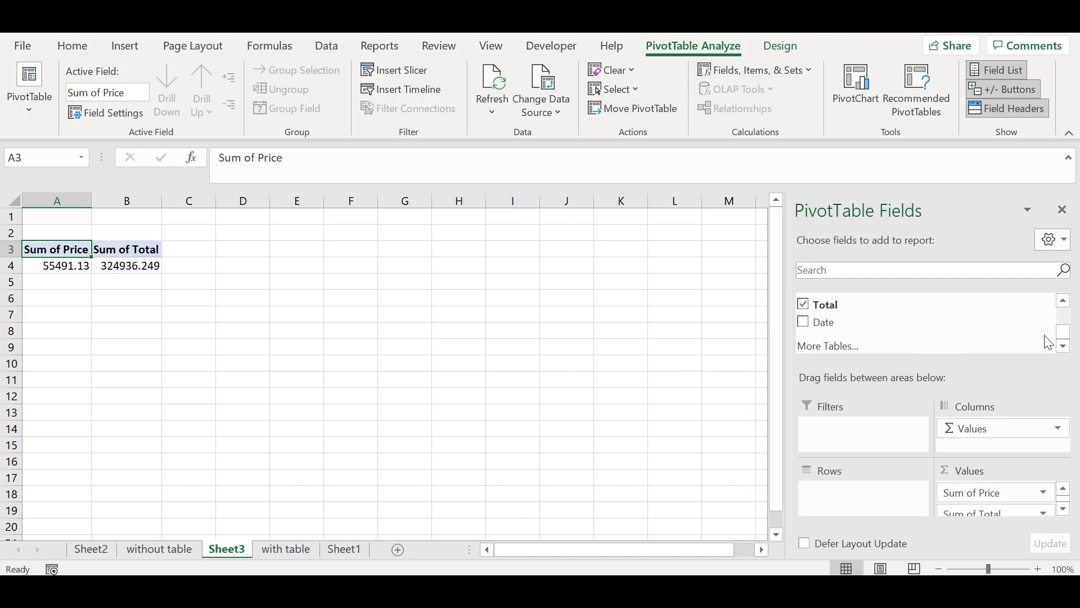
left_click_drag(1067, 339, 1063, 311)
left_click_drag(936, 318, 818, 493)
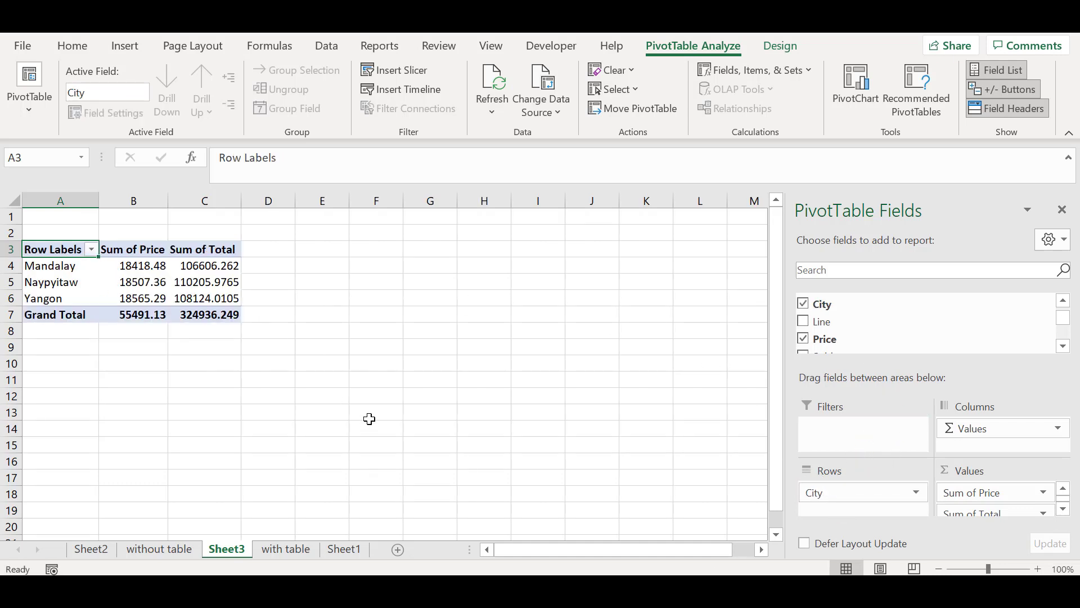
Start a new record in row 1002 of the with table sheet with an ID, city Loikaw and line Home and lifestyle
left_click(289, 549)
left_click_drag(1072, 214, 1071, 532)
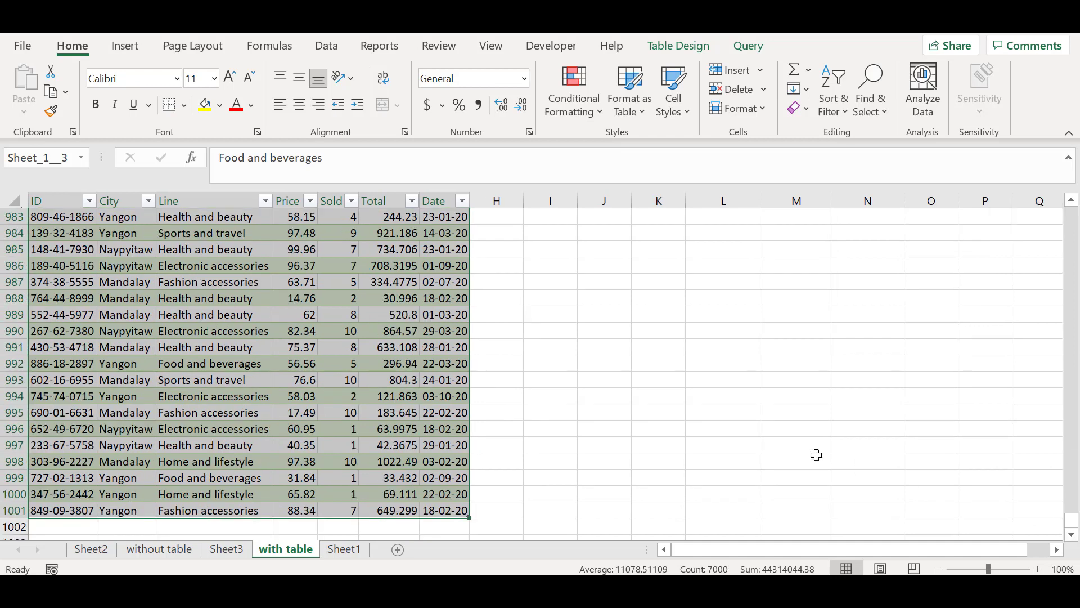
double_click(59, 527)
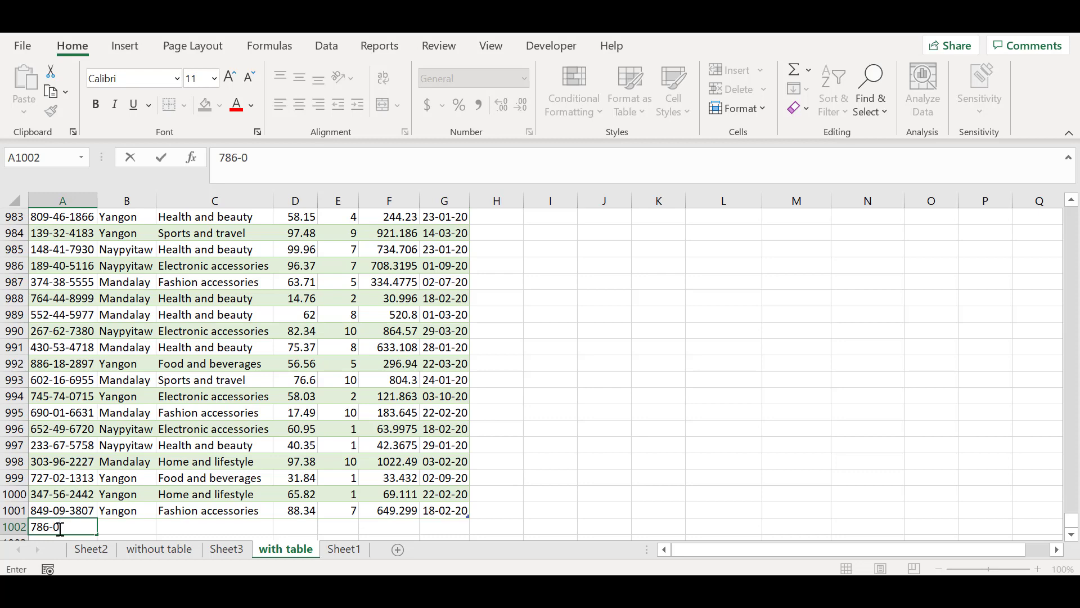
type("3556")
left_click(127, 525)
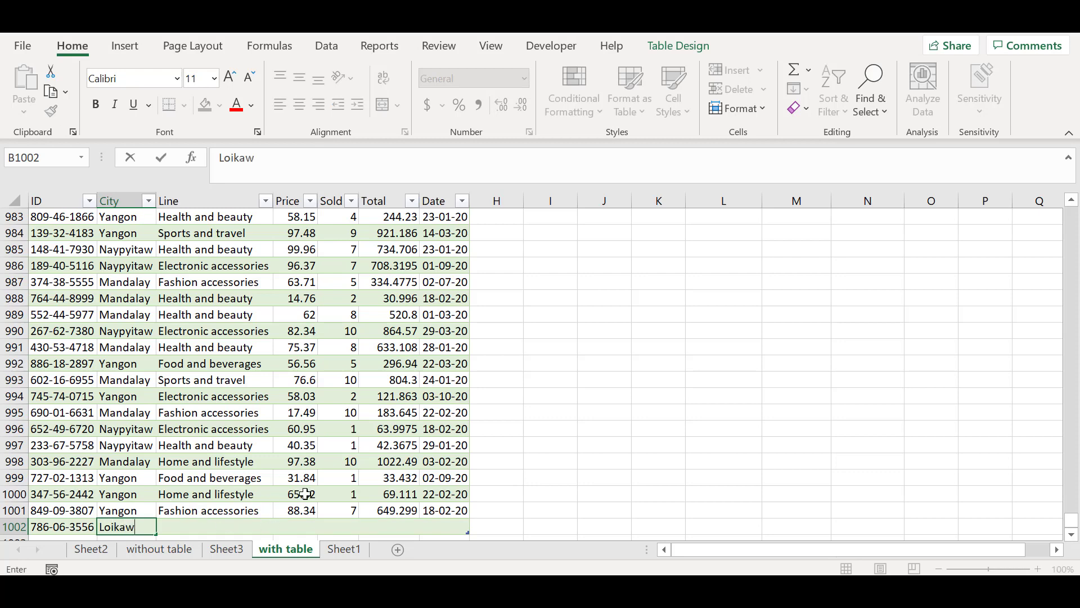
left_click(180, 528)
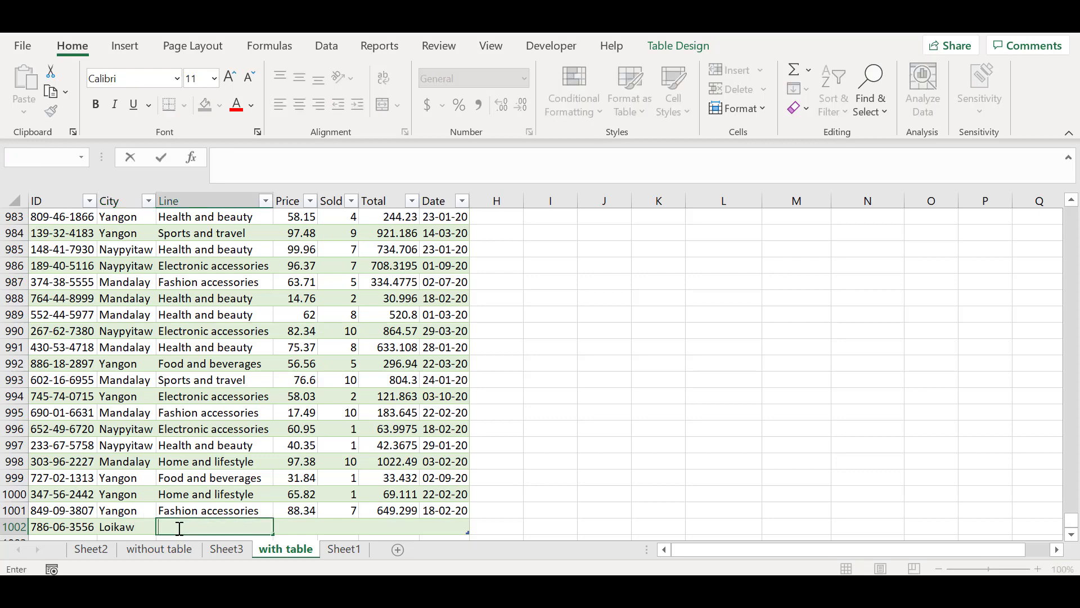
type("Home and lifestyle")
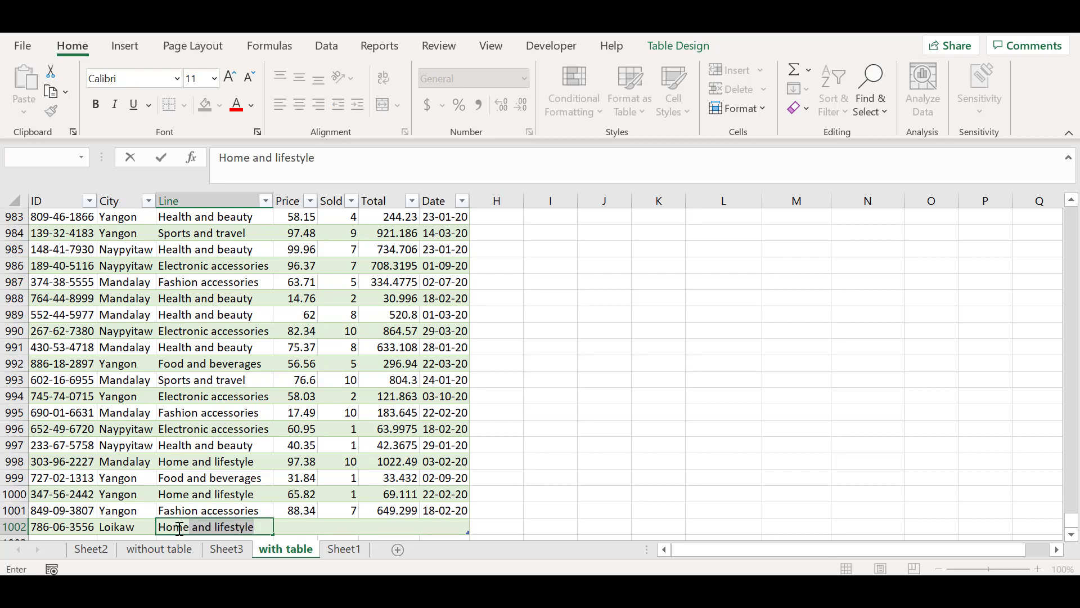
key("Tab")
Enter a price of 55.78, 3 sold and a total of 764.94 for the new record in row 1002
double_click(291, 526)
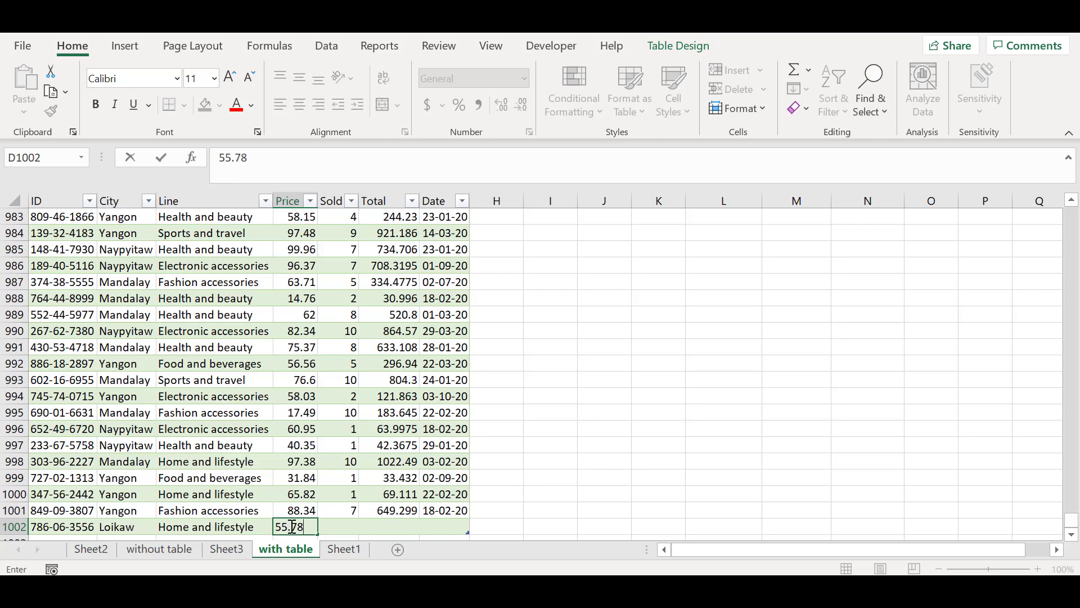
left_click(345, 526)
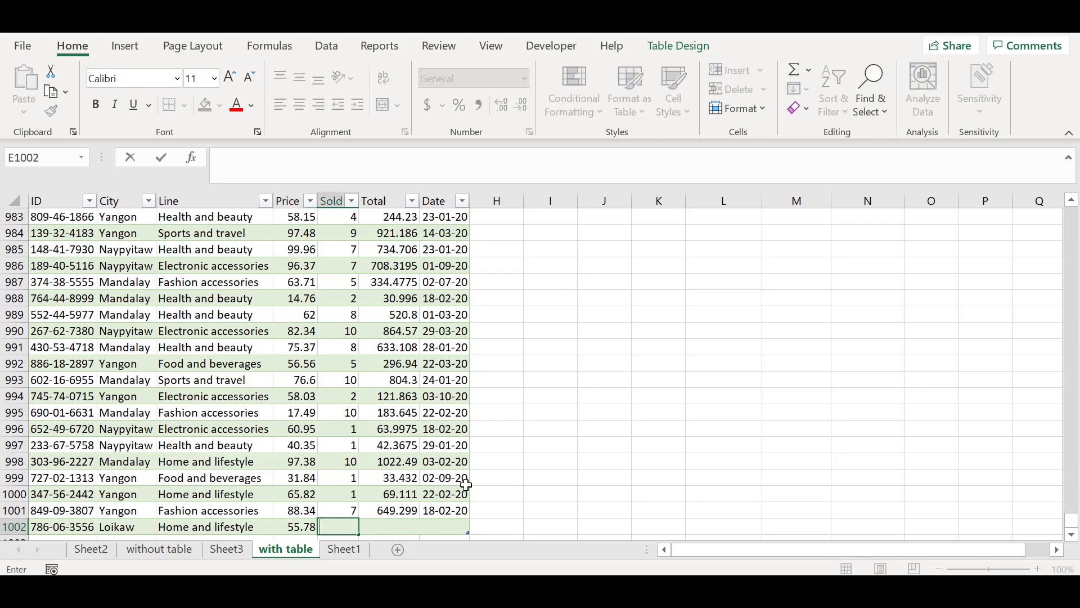
type("3")
double_click(391, 527)
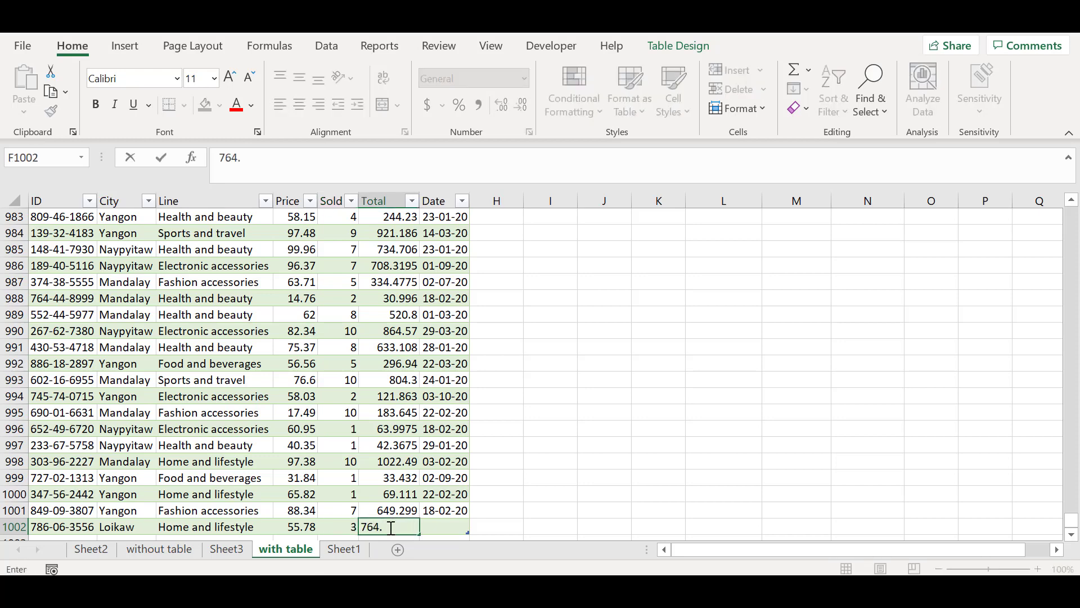
type("764.99")
key("BackSpace")
key("BackSpace")
type("4")
Enter the date 19-03-20 in G1002 to complete the new table record
left_click(449, 529)
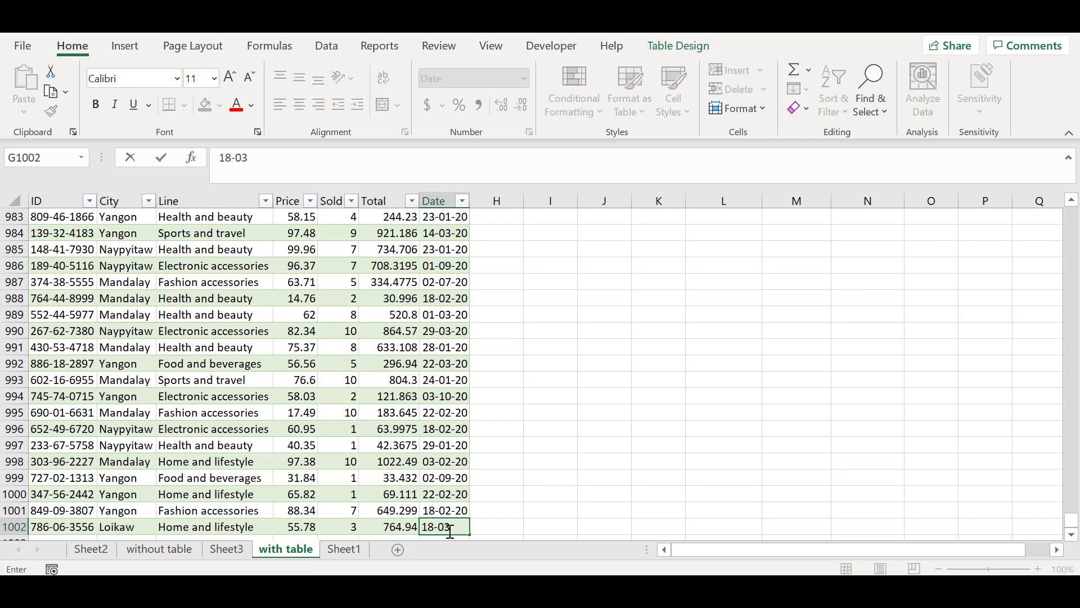
key("BackSpace")
type("9-03-20")
left_click(483, 528)
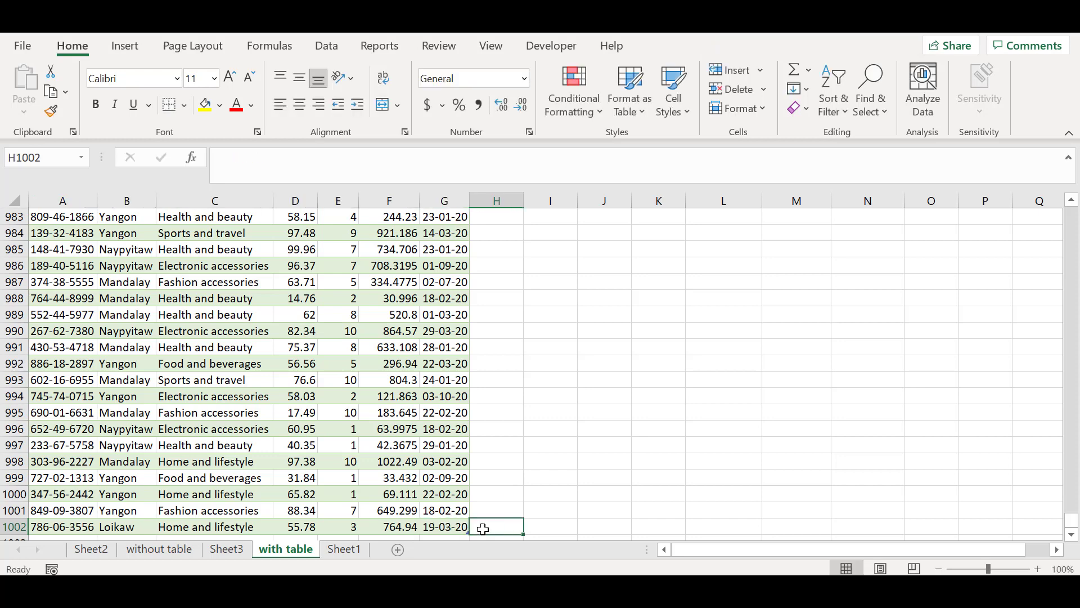
Refresh the PivotTable on Sheet3 and select its Loikaw row
left_click(23, 528)
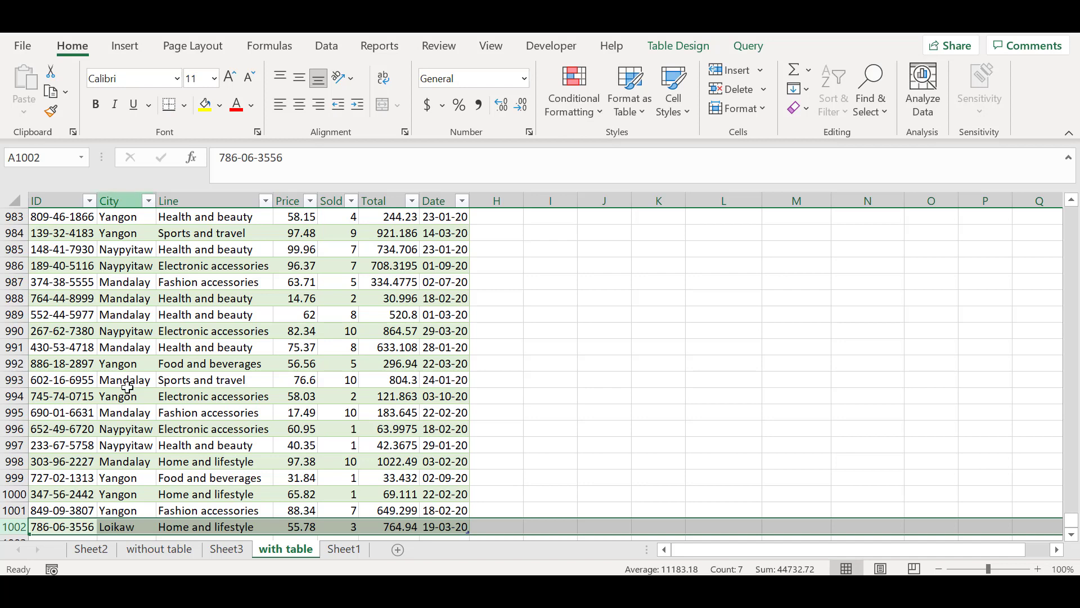
left_click(227, 553)
left_click(73, 282)
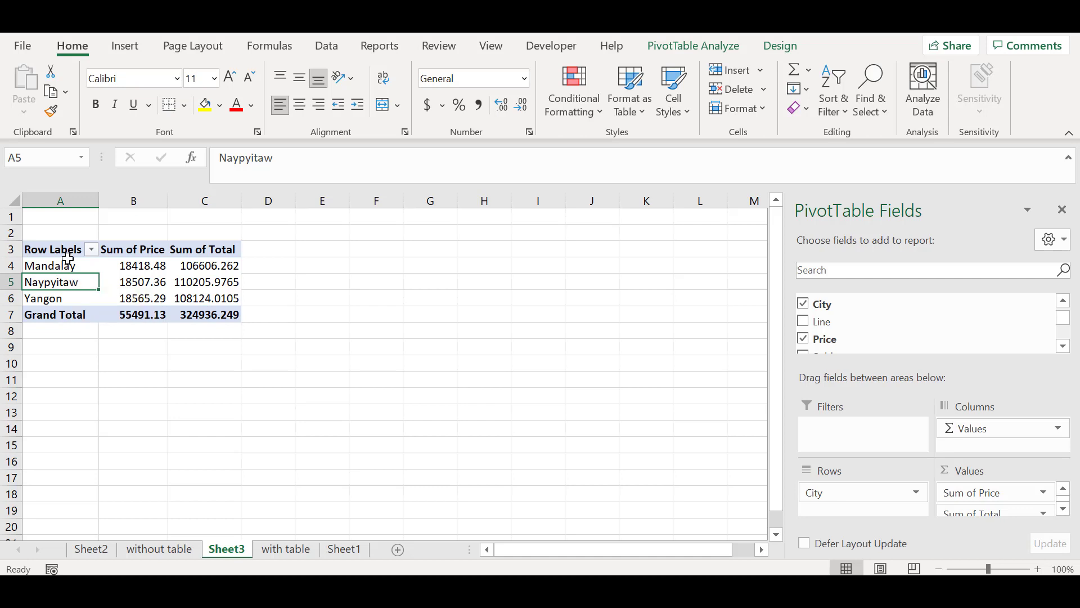
right_click(76, 282)
left_click(112, 280)
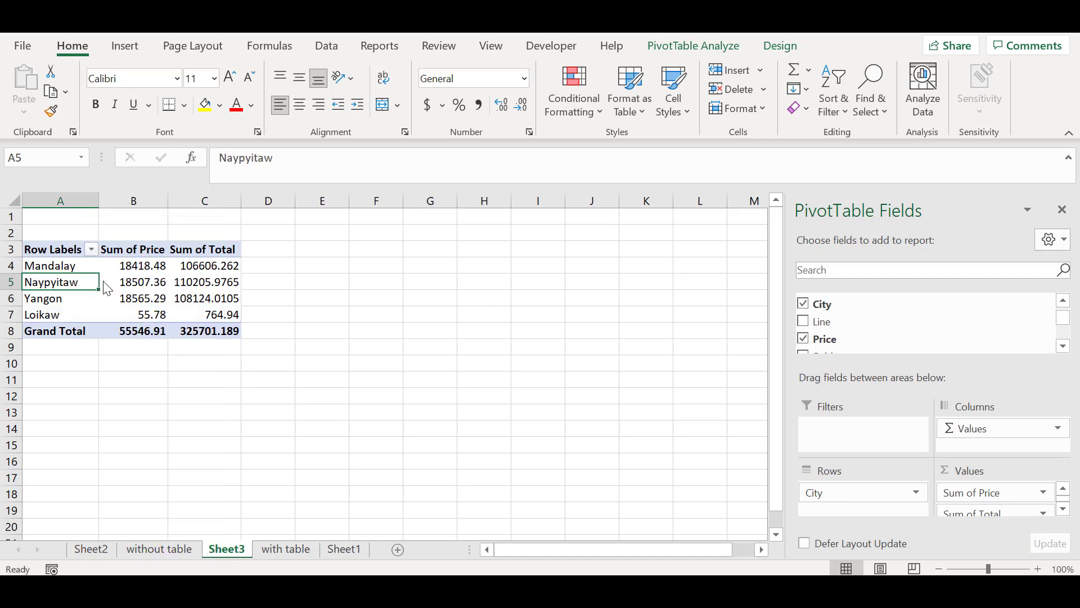
left_click(39, 308)
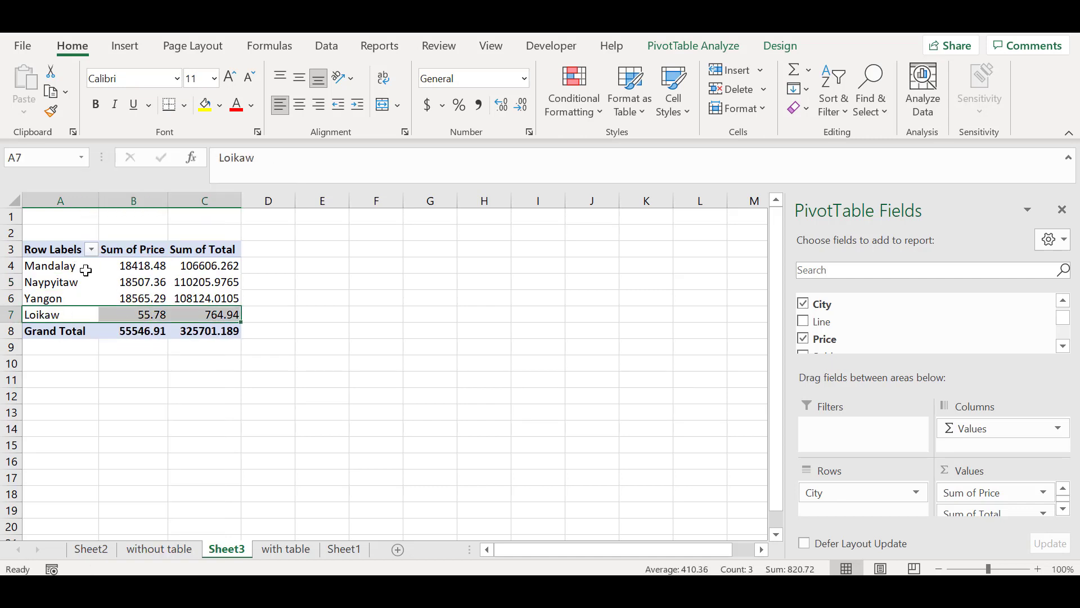
Compare the city rows and available fields of the Sheet3 PivotTable with the source records on the with table sheet
left_click(63, 251)
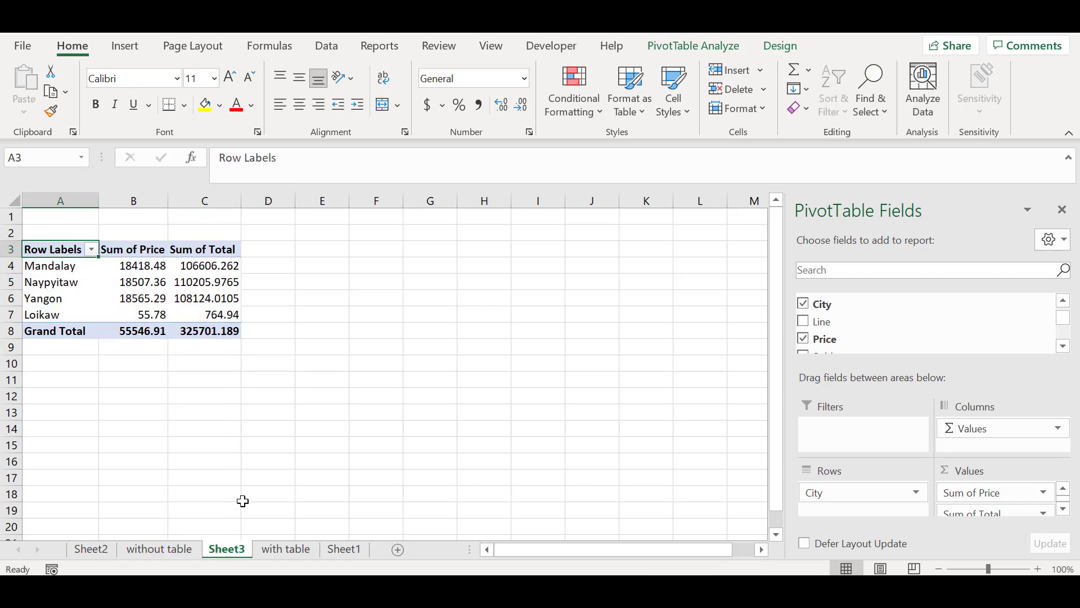
left_click(284, 552)
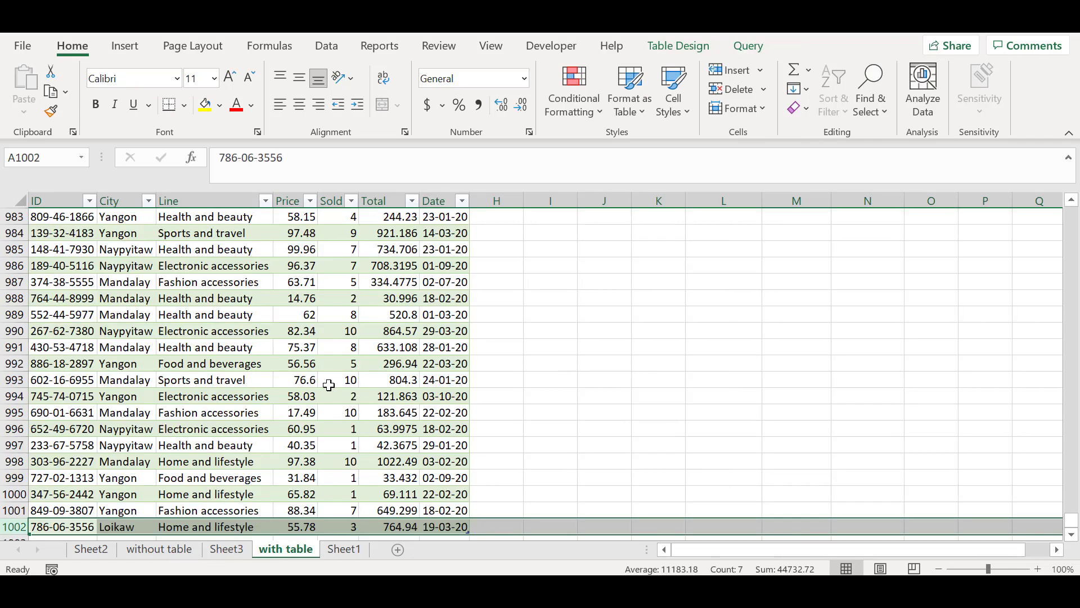
left_click(338, 479)
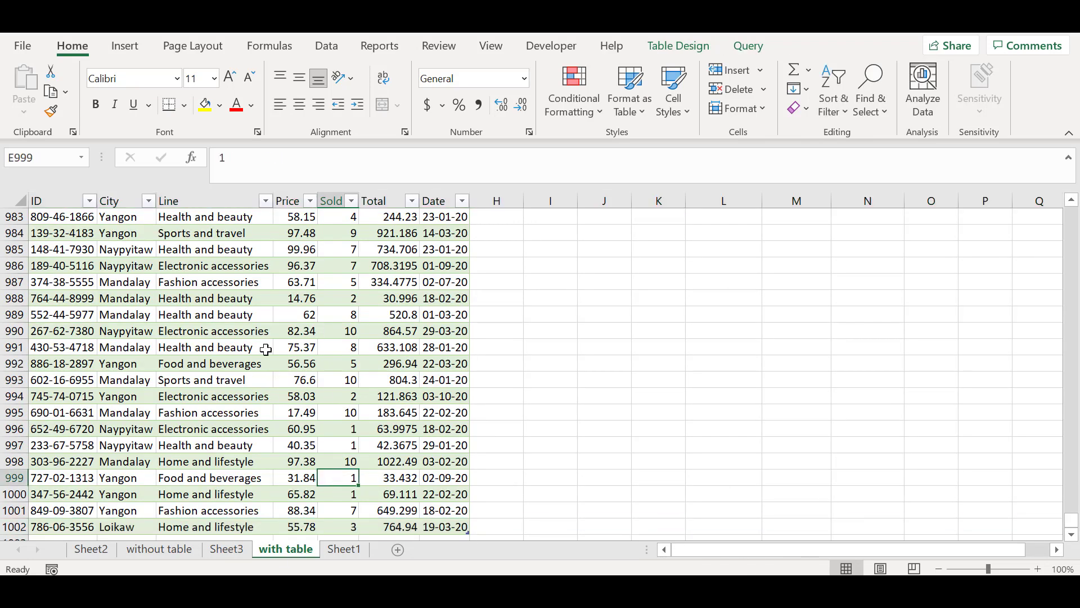
left_click(228, 550)
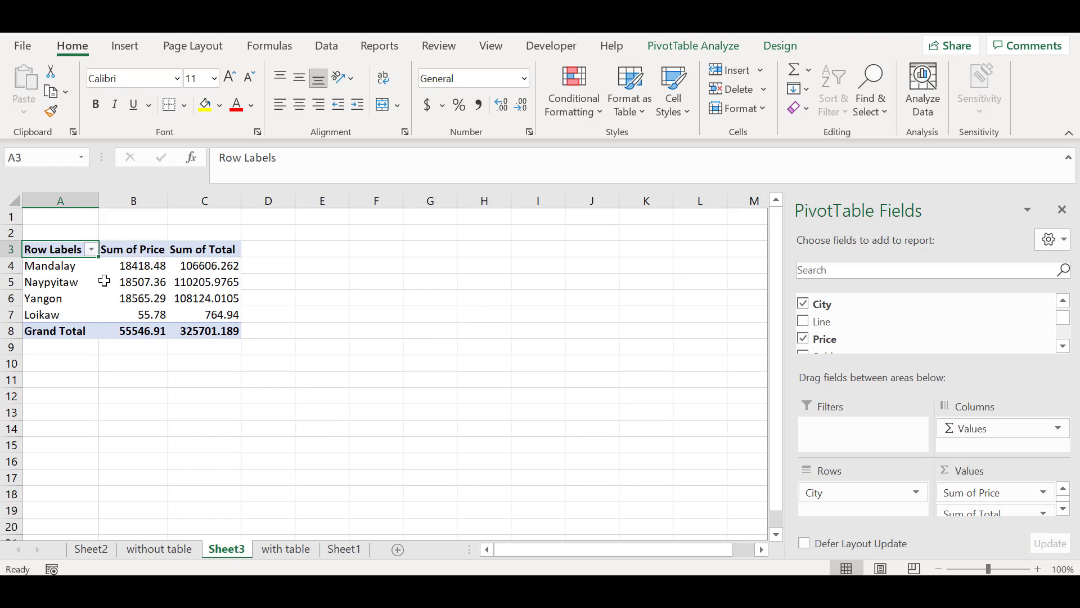
mouse_move(104, 280)
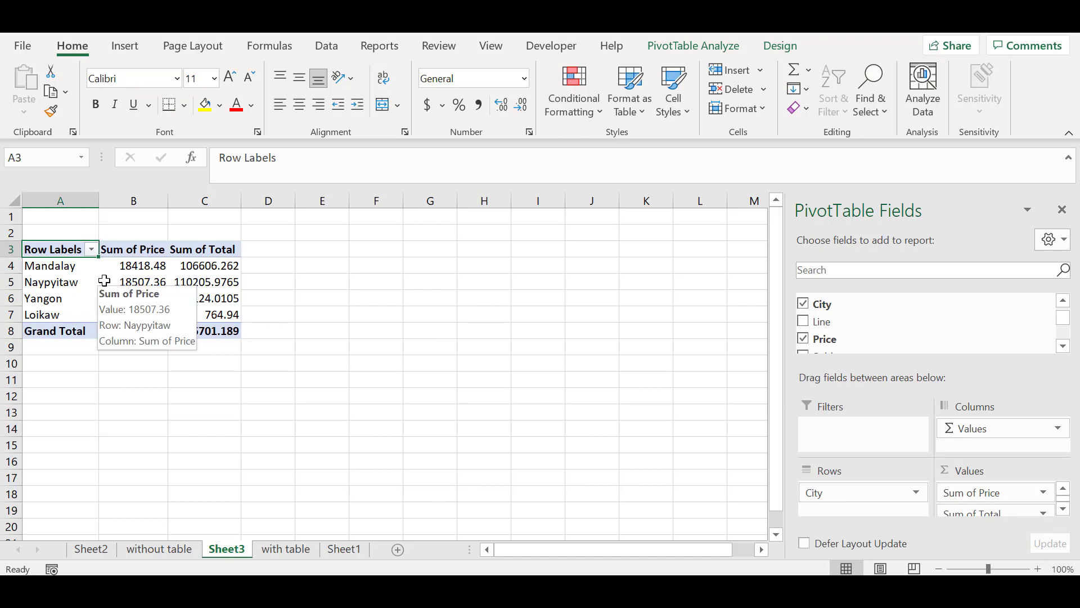
key("Down")
key("Down")
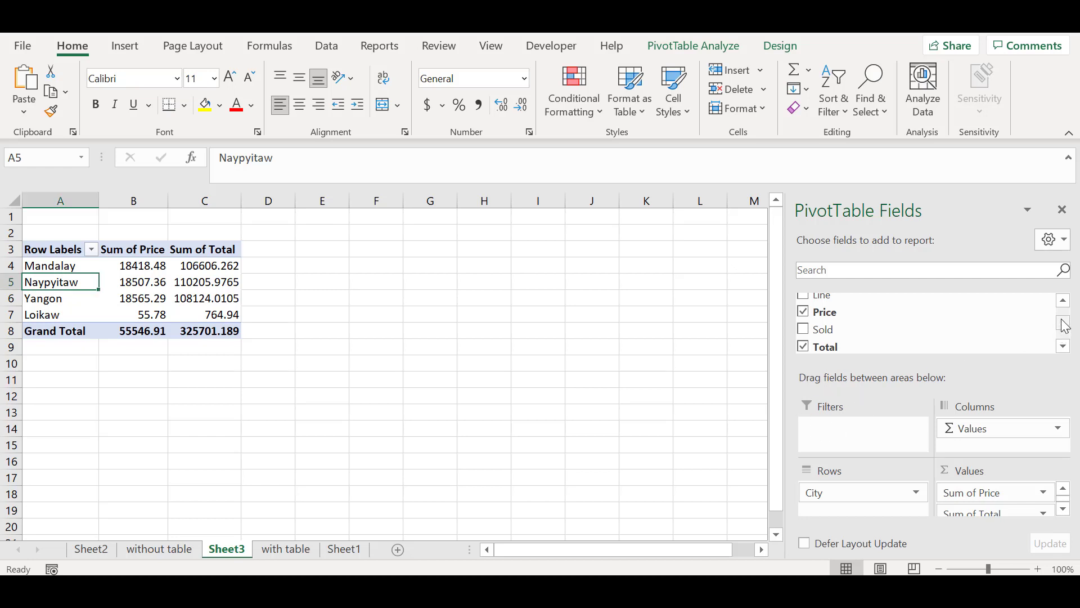
left_click_drag(1064, 326, 1068, 315)
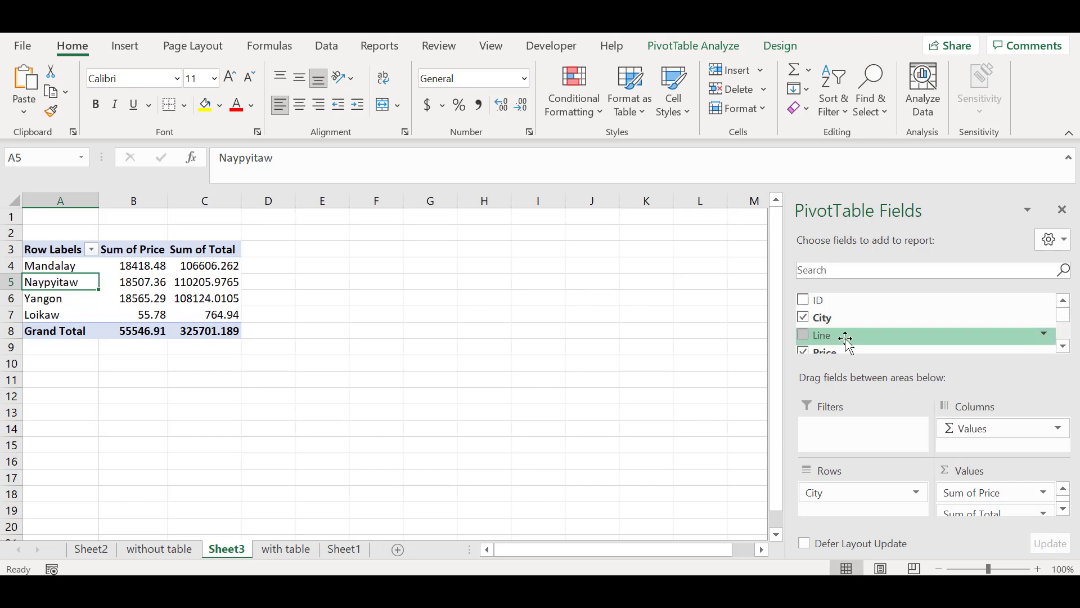
left_click(272, 551)
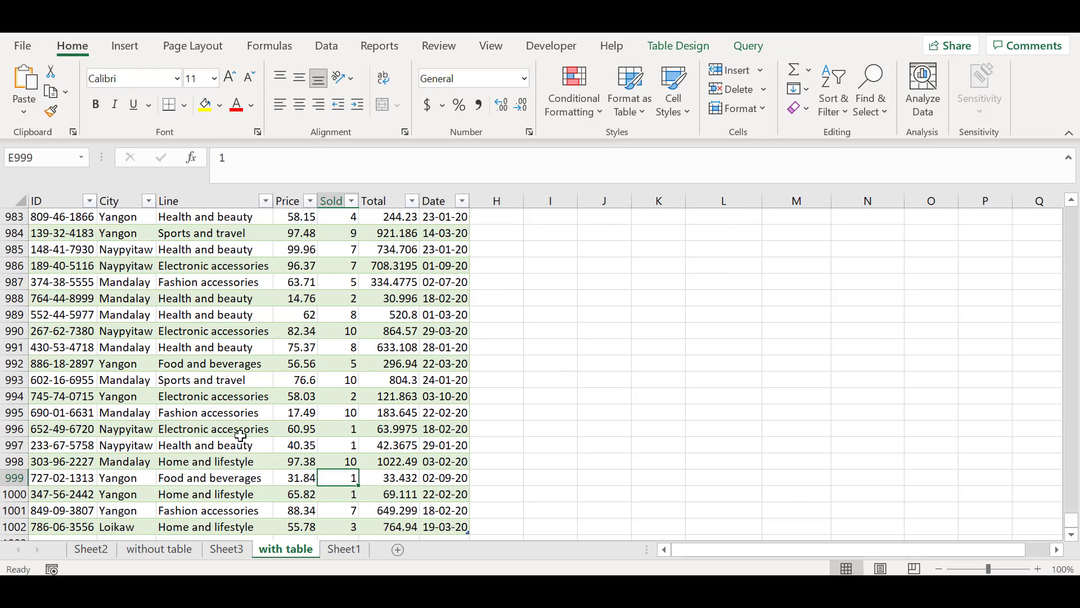
left_click(218, 554)
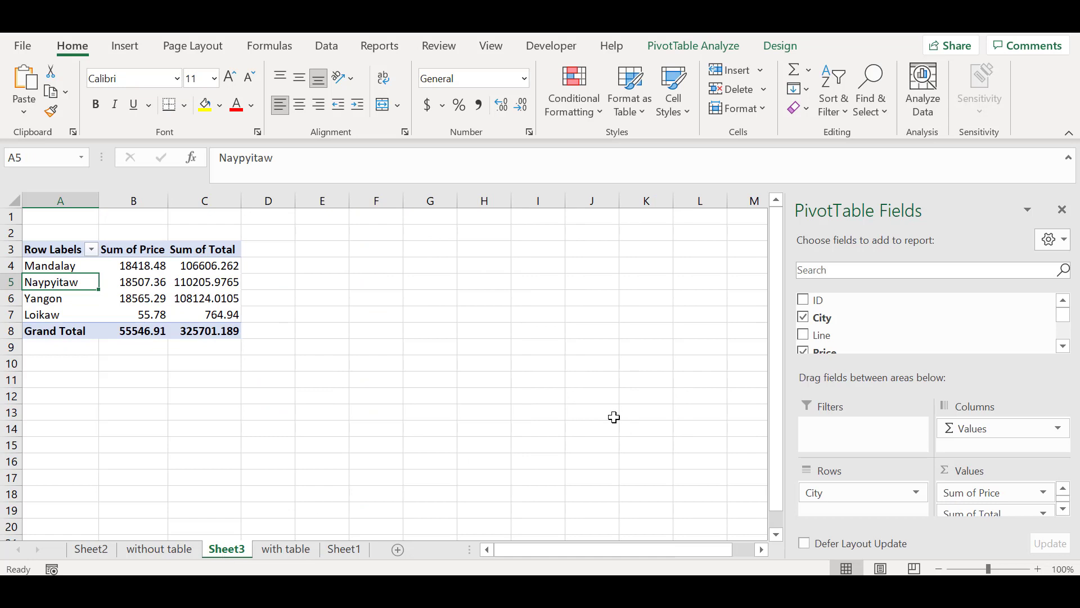
Add the Line field as a report filter to the Sheet3 PivotTable and filter it to Fashion accessories
left_click_drag(856, 335, 831, 445)
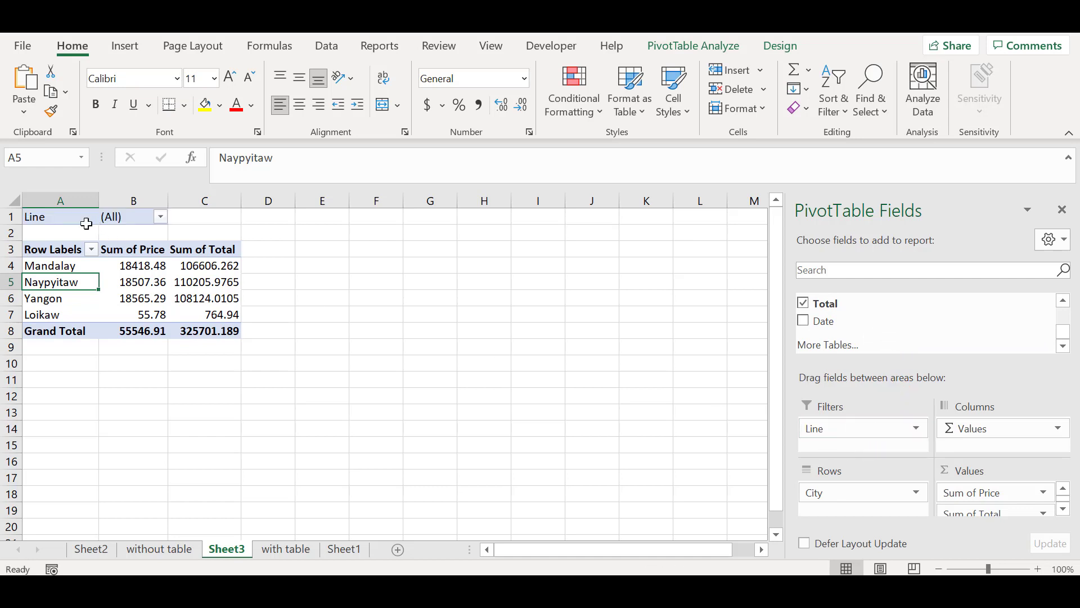
left_click(160, 217)
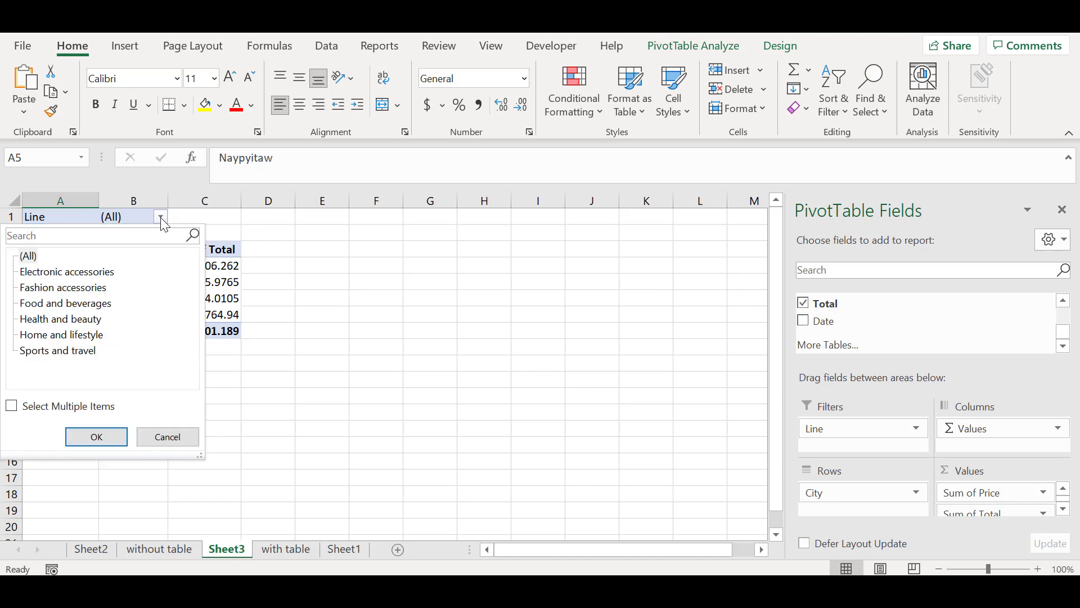
left_click(50, 288)
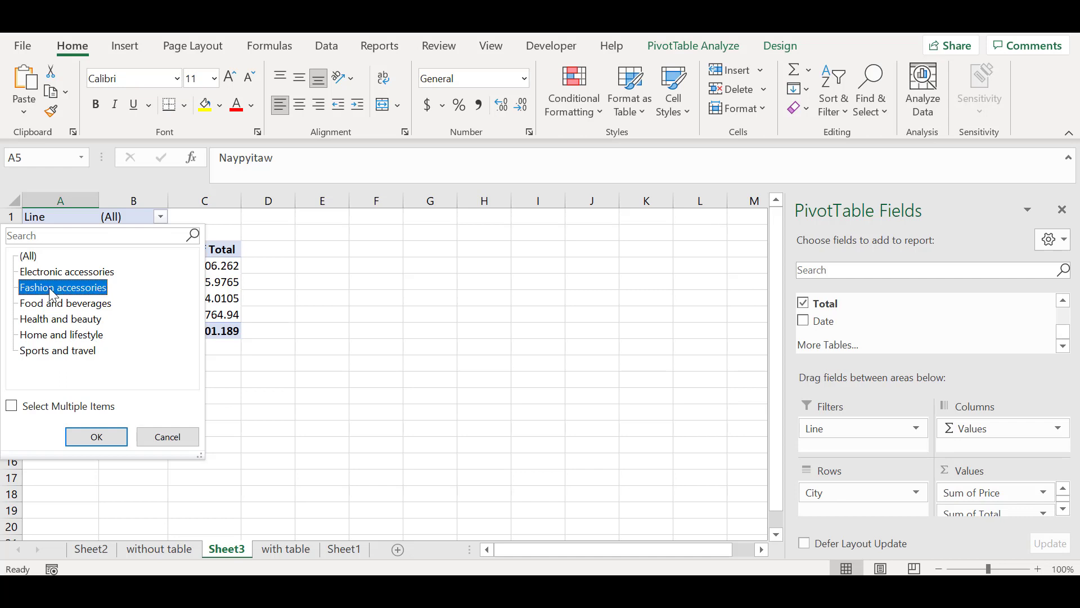
left_click(94, 441)
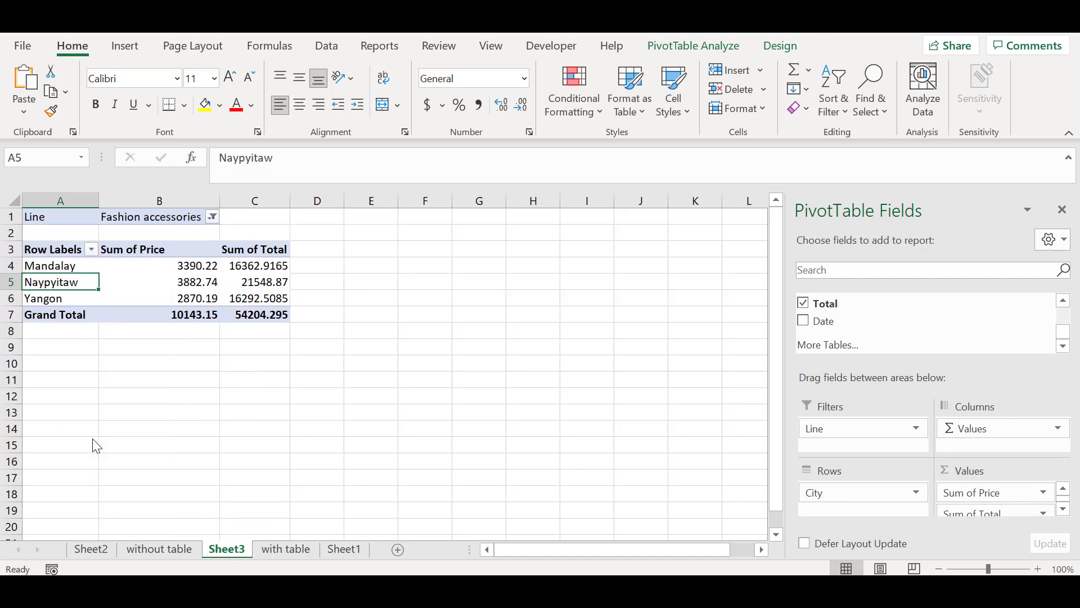
left_click(169, 253)
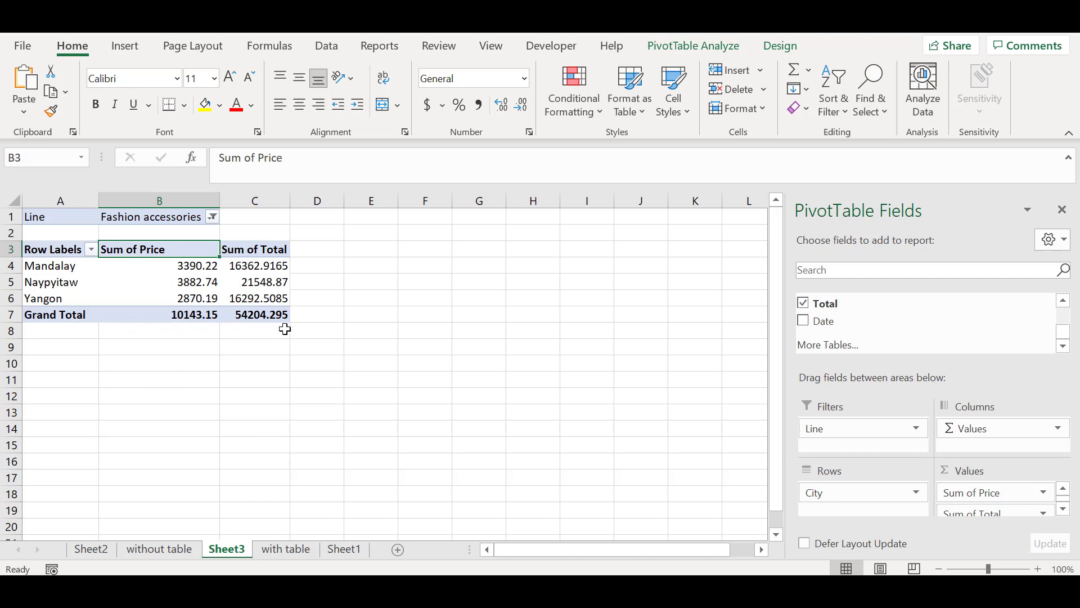
Allow multiple items in the Line filter and include Health and beauty and Home and lifestyle as well
left_click(213, 217)
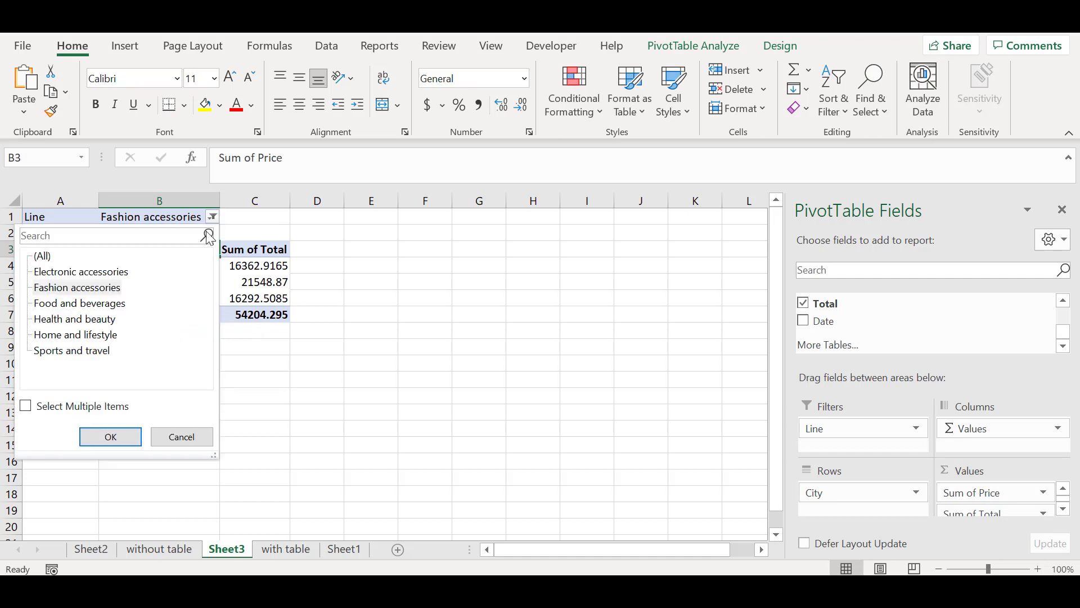
left_click(64, 413)
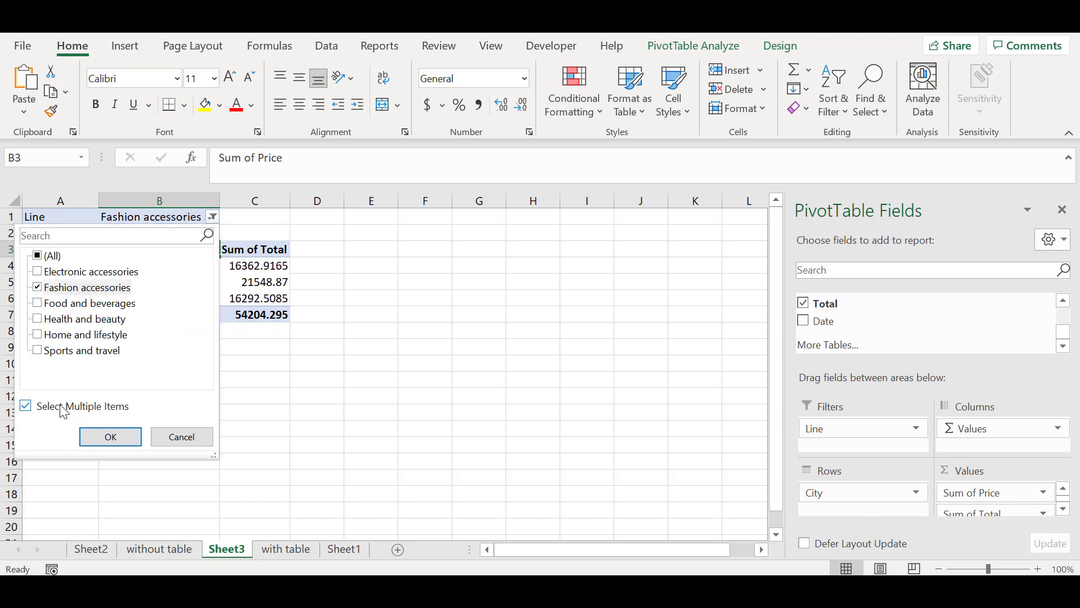
left_click(37, 319)
left_click(38, 336)
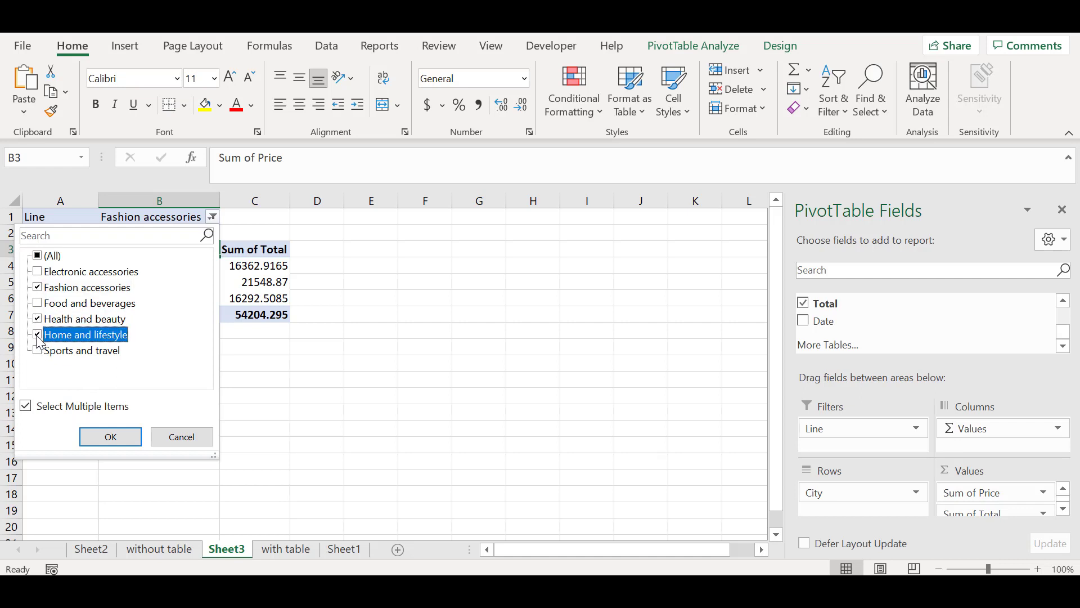
left_click(118, 437)
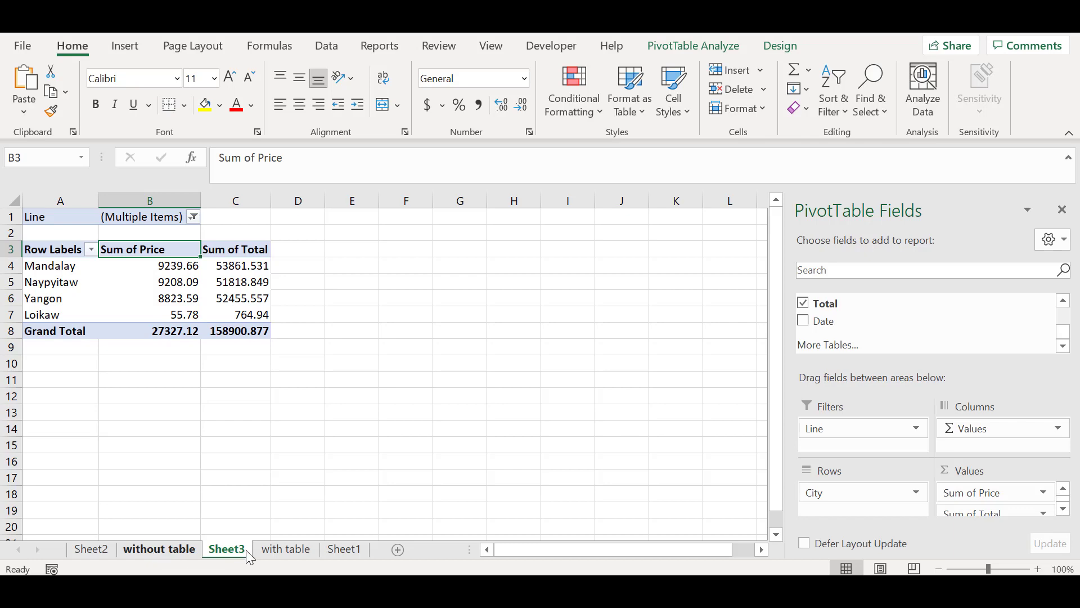
Add a new column headed Month in H1, directly beside the Date column on the with table sheet
left_click(298, 549)
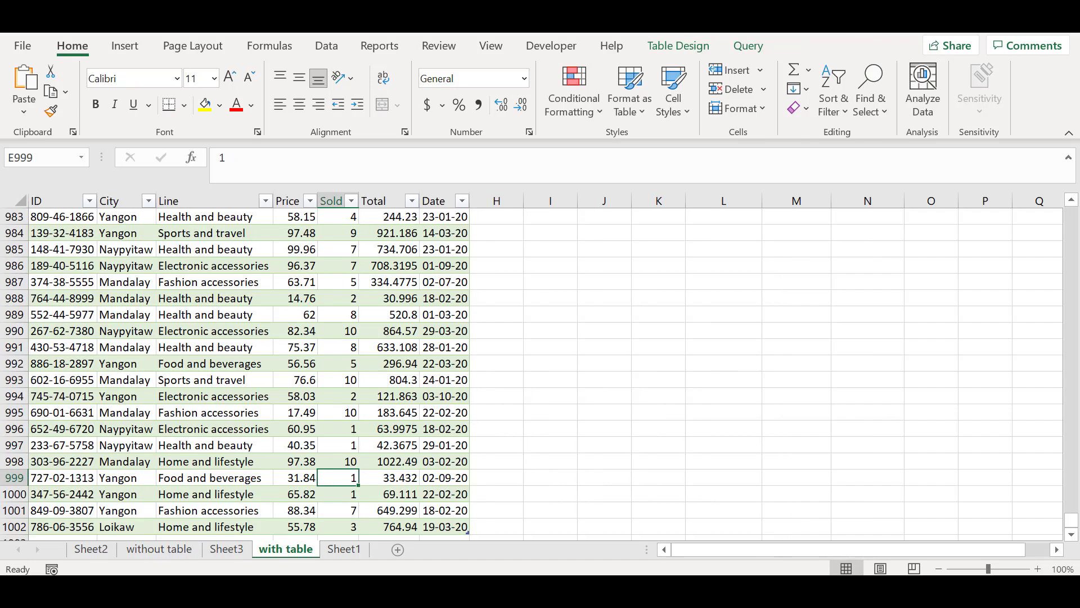
left_click_drag(1076, 511, 1076, 285)
left_click_drag(1078, 228, 1075, 213)
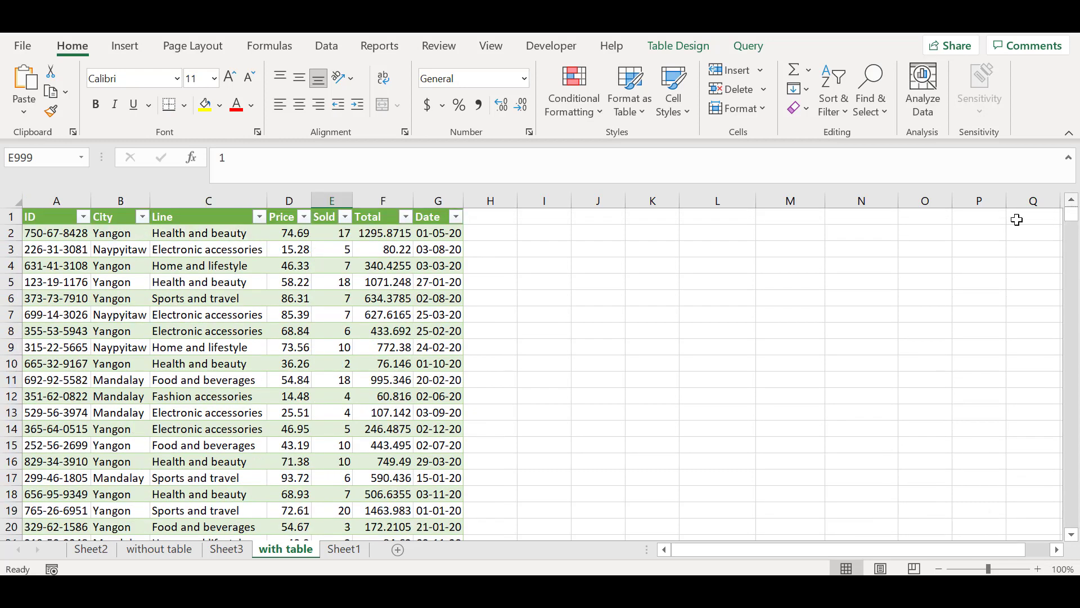
left_click(493, 214)
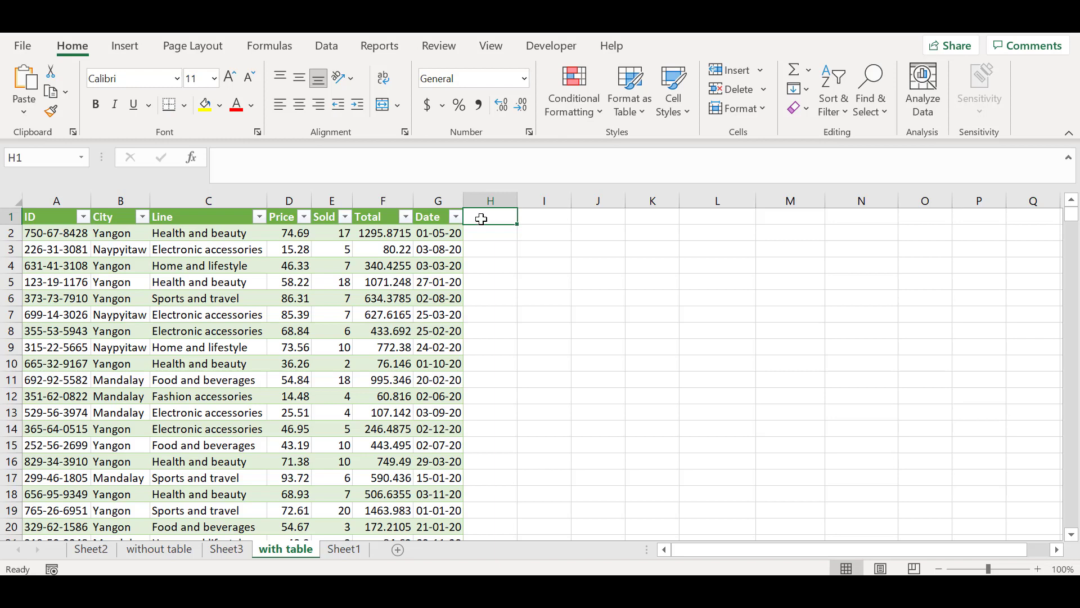
double_click(480, 219)
type("Month")
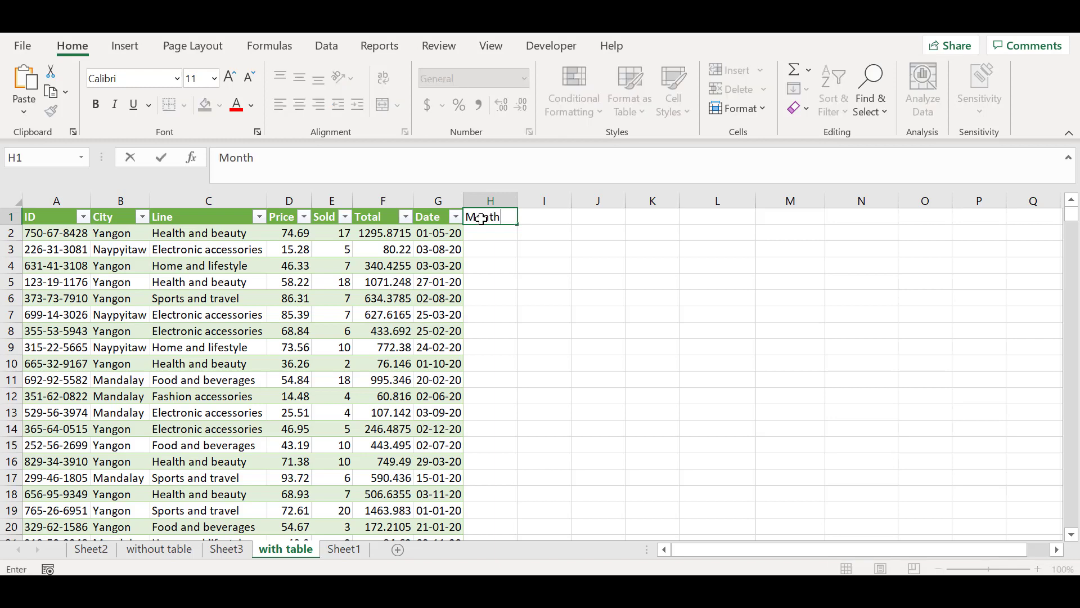
key("Return")
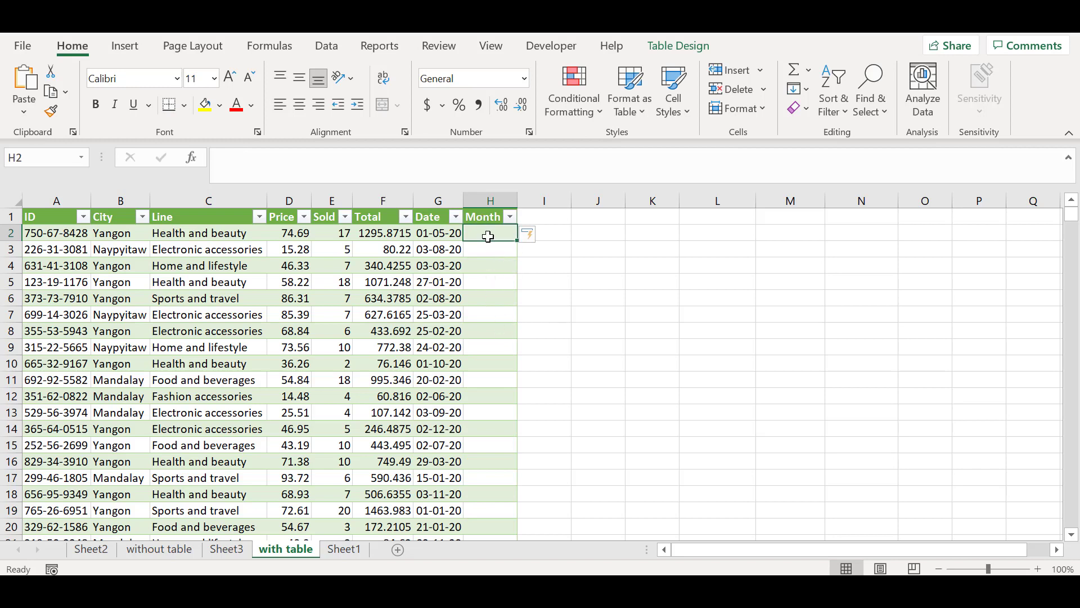
double_click(485, 233)
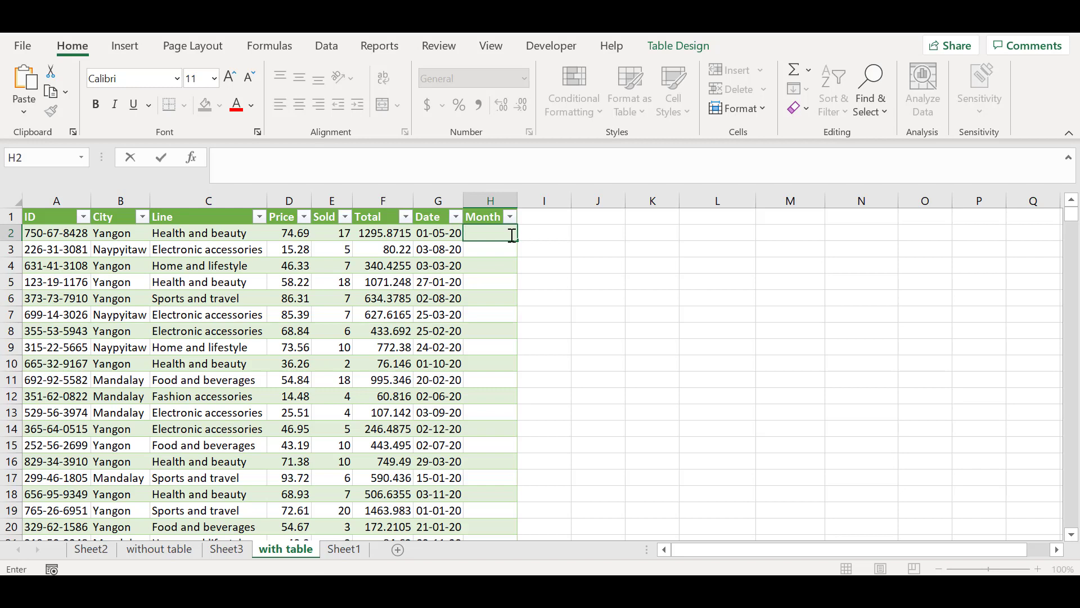
type("=TEX")
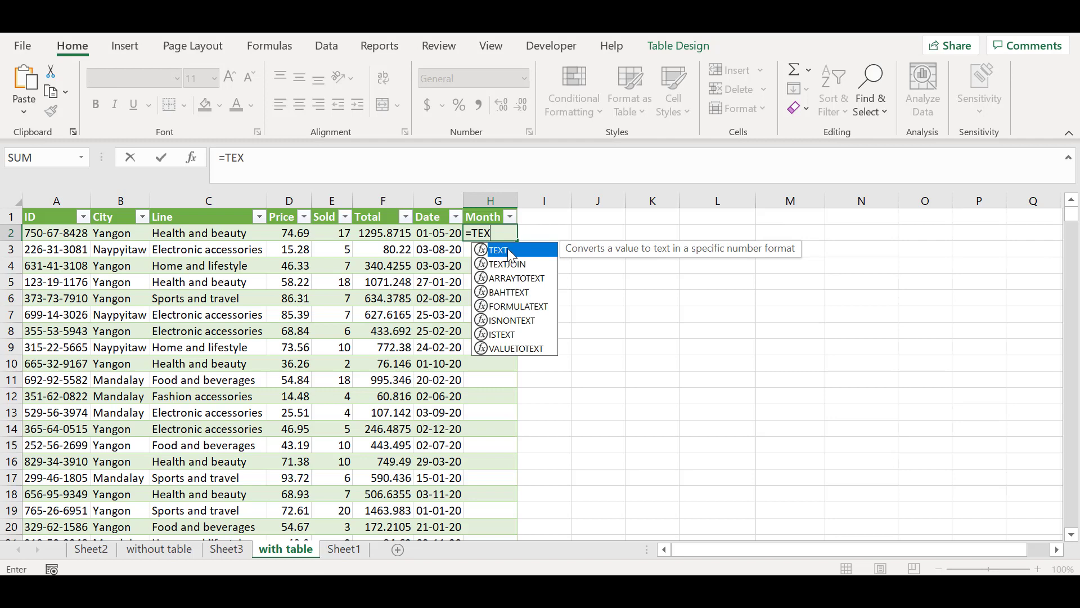
double_click(507, 248)
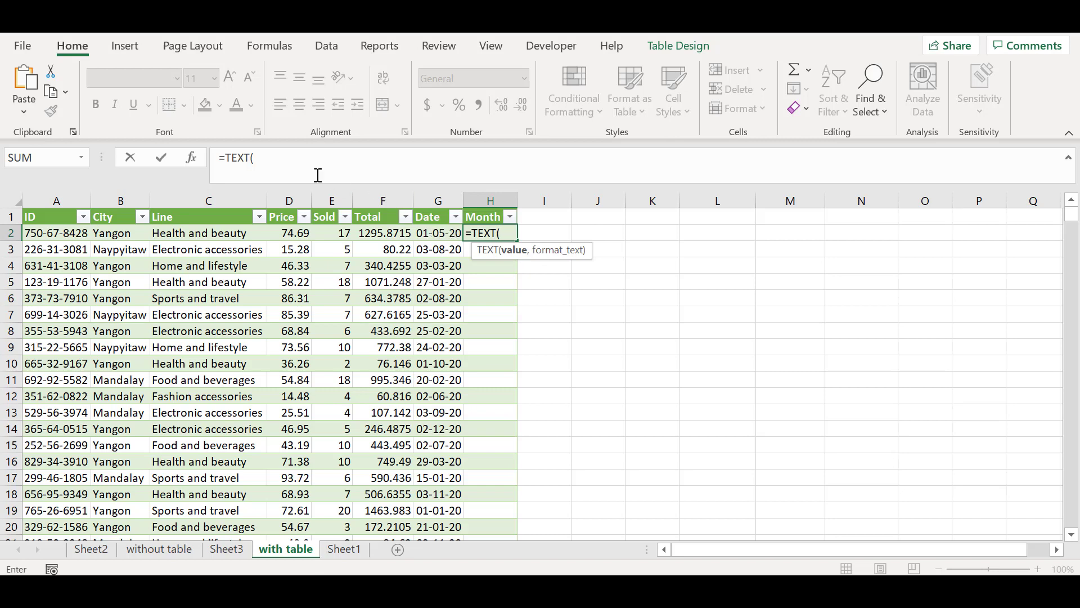
left_click(425, 233)
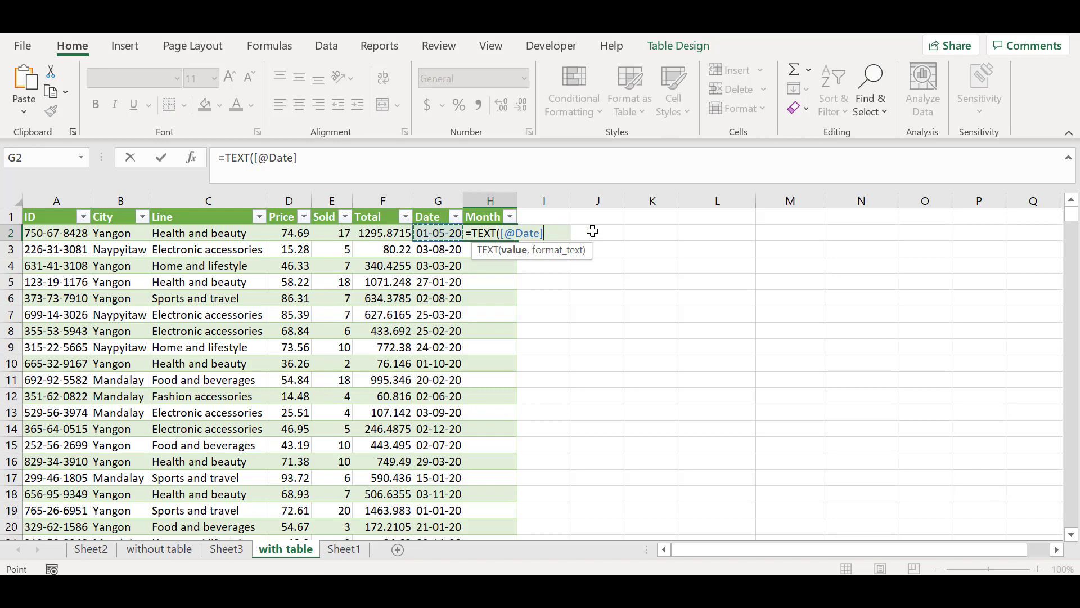
type(",")
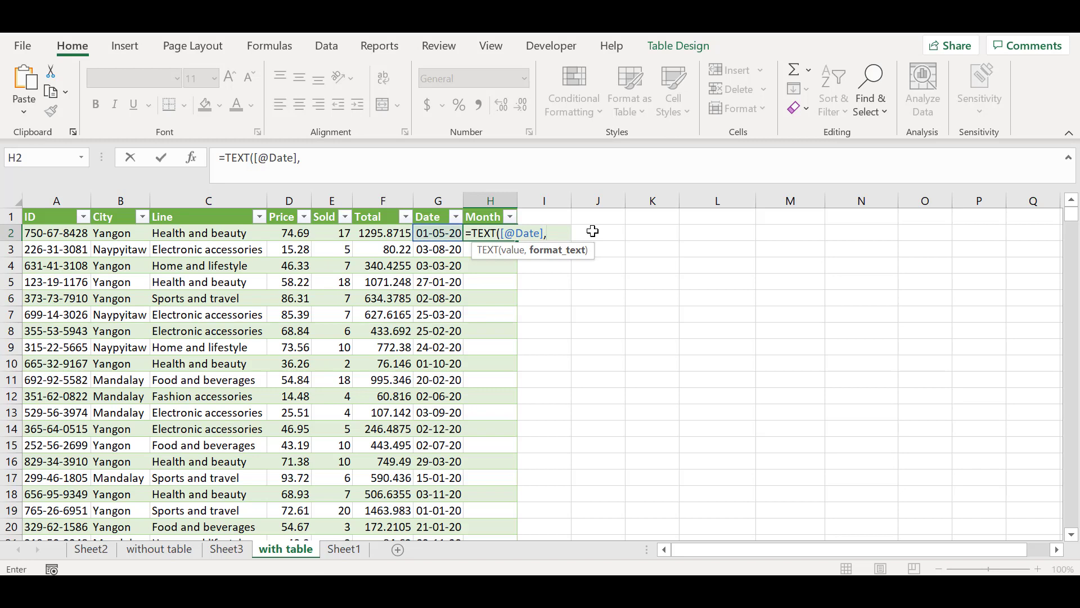
type("\"\"")
type("MM")
type("MM")
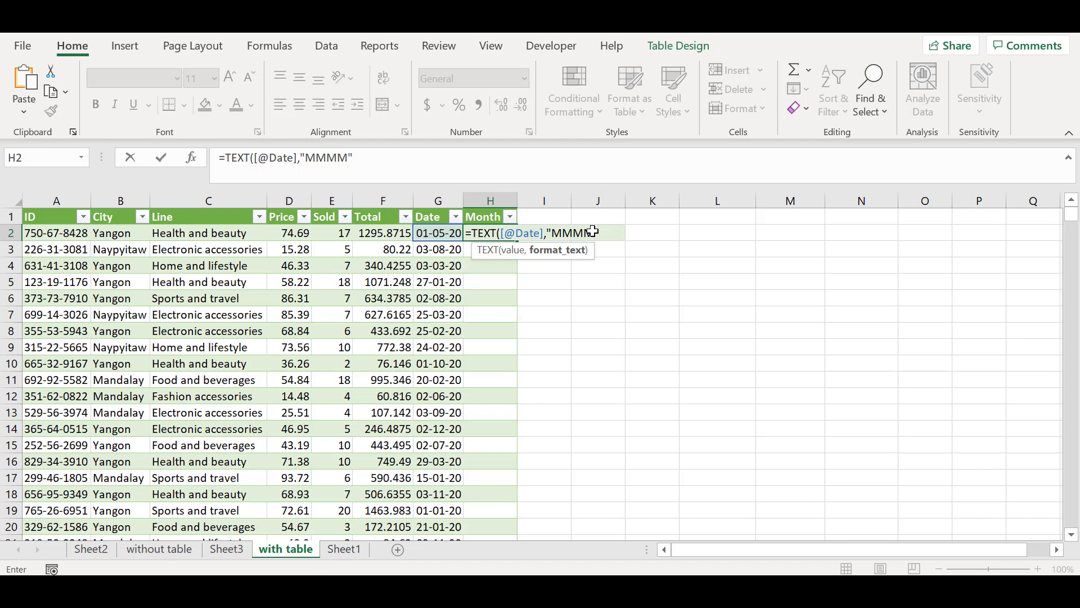
type("\")")
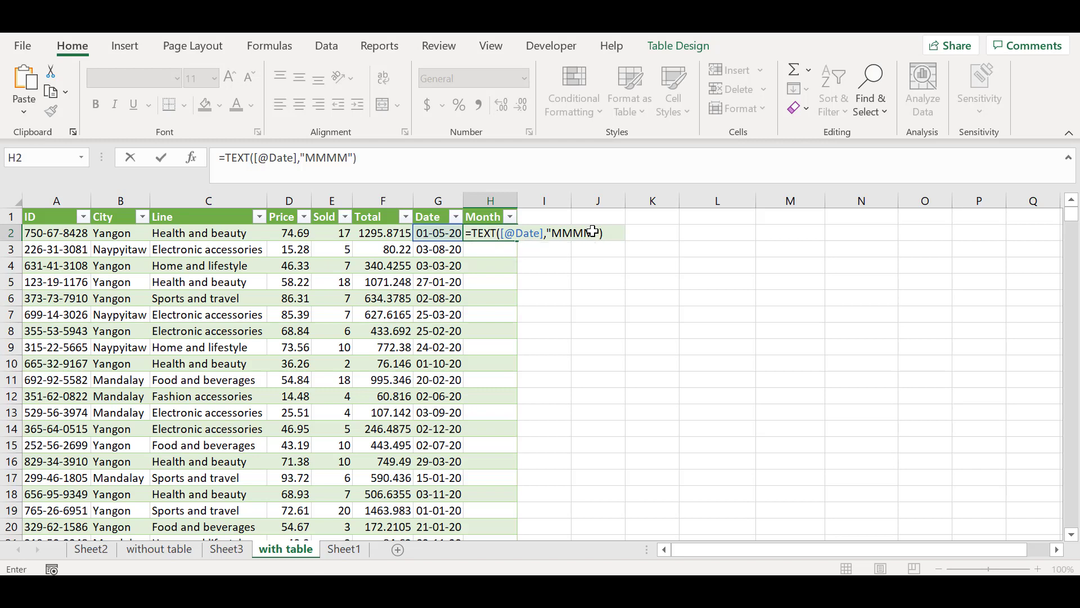
key("Return")
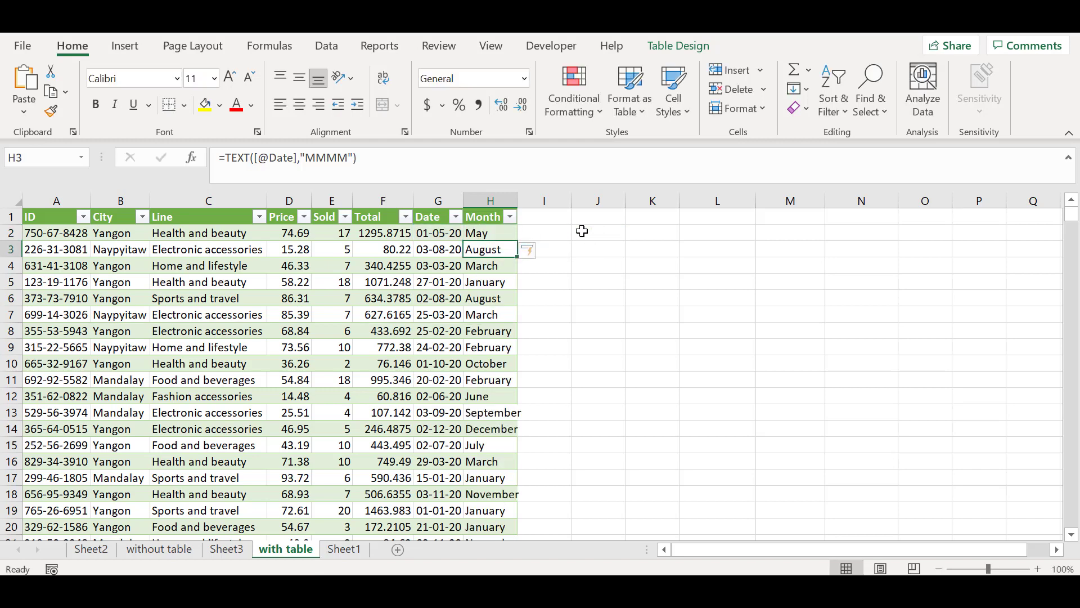
Examine the formula and the month names down the Month column from H2 to H64
left_click(498, 233)
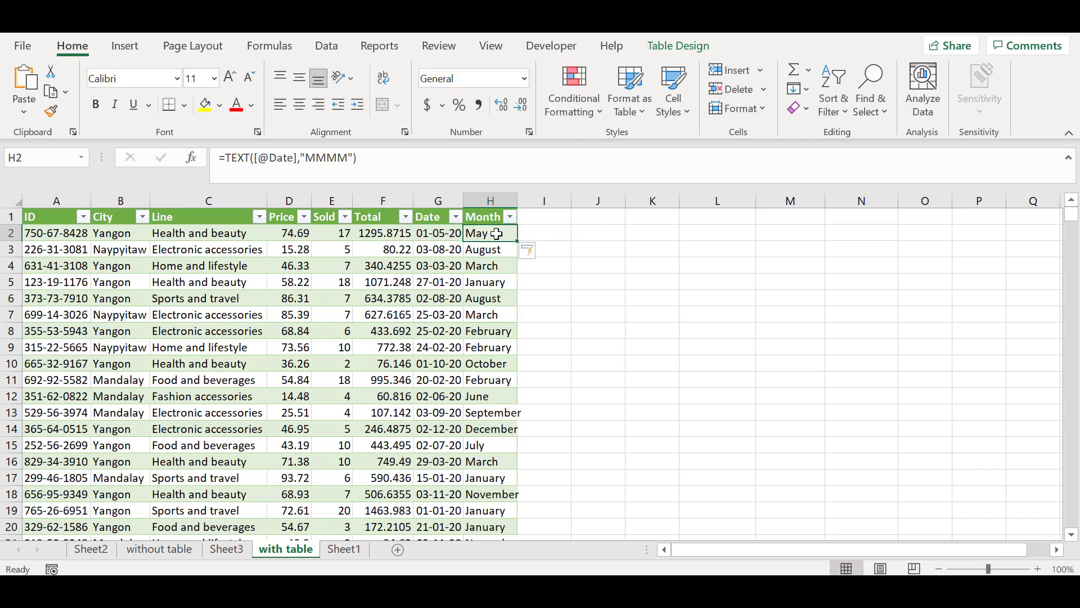
key("Down")
key("Down")
key("Down")
key("Down")
key("Down")
key("Down")
key("Down")
key("Down")
key("Down")
key("Down")
key("Down")
key("Down")
key("Down")
key("Down")
key("Down")
key("Down")
key("Down")
key("Down")
key("Down")
key("Down")
key("Down")
key("Down")
key("Down")
key("Down")
key("Down")
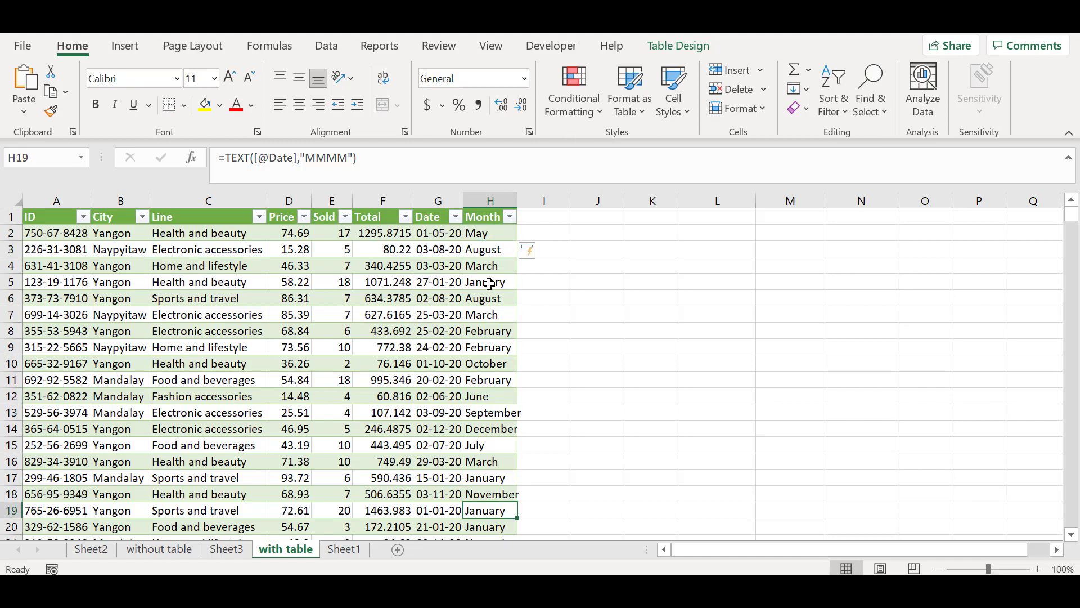
key("Down")
key("Down")
key("Down")
key("Down")
key("Down")
key("Down")
key("Down")
key("Down")
key("Down")
key("Down")
key("Down")
key("Down")
key("Down")
key("Down")
key("Down")
key("Down")
key("Down")
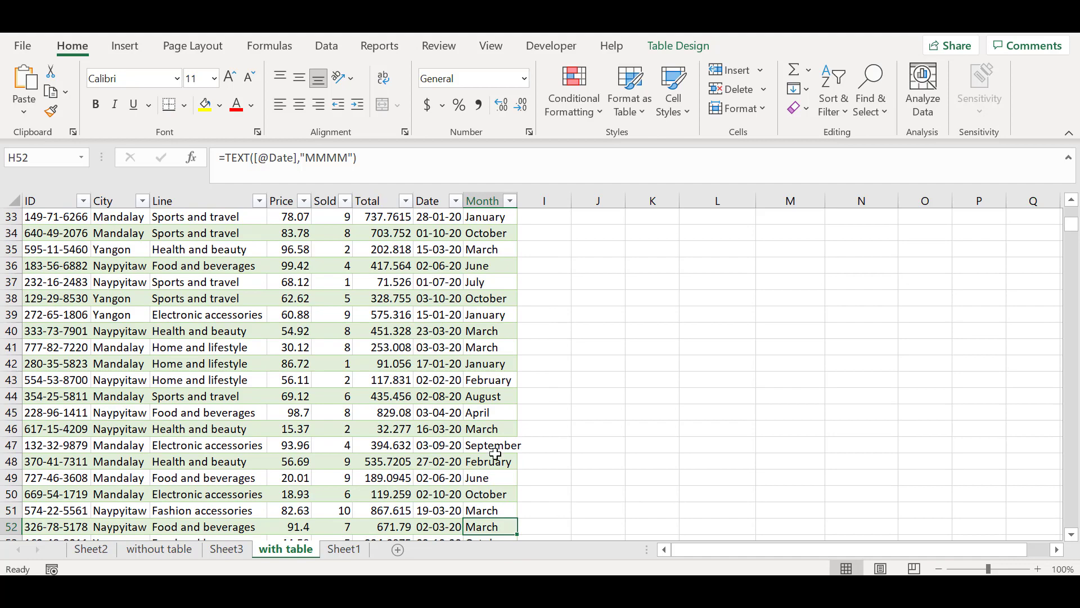
key("Down")
key("Down")
key("Down")
key("Down")
key("Down")
key("Down")
key("Down")
key("Down")
key("Down")
key("Down")
key("Down")
key("Down")
key("Down")
key("Down")
key("Down")
key("Down")
key("Down")
key("Down")
key("Down")
key("Down")
key("Down")
key("Down")
key("Down")
key("Down")
key("Down")
key("Down")
key("Down")
key("Down")
key("Down")
key("Down")
key("Down")
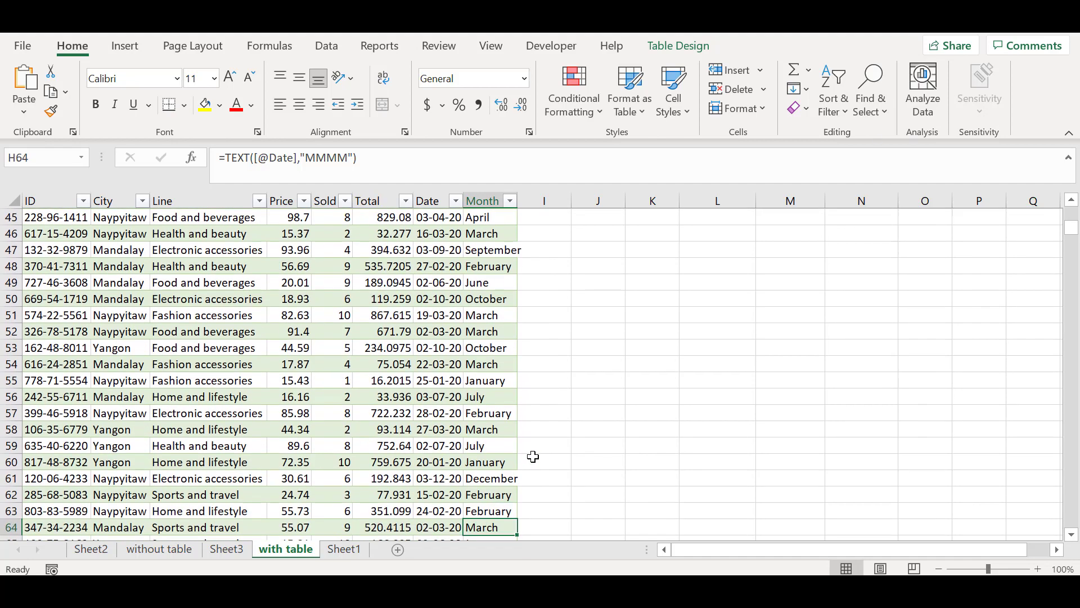
Examine the month names further down the Month column on the with table sheet, from row 64 to row 116
key("Down")
key("Down")
key("Down")
key("Down")
key("Down")
key("Down")
key("Down")
key("Down")
key("Down")
key("Down")
key("Down")
key("Down")
key("Down")
key("Down")
key("Down")
key("Down")
key("Down")
key("Down")
key("Down")
key("Down")
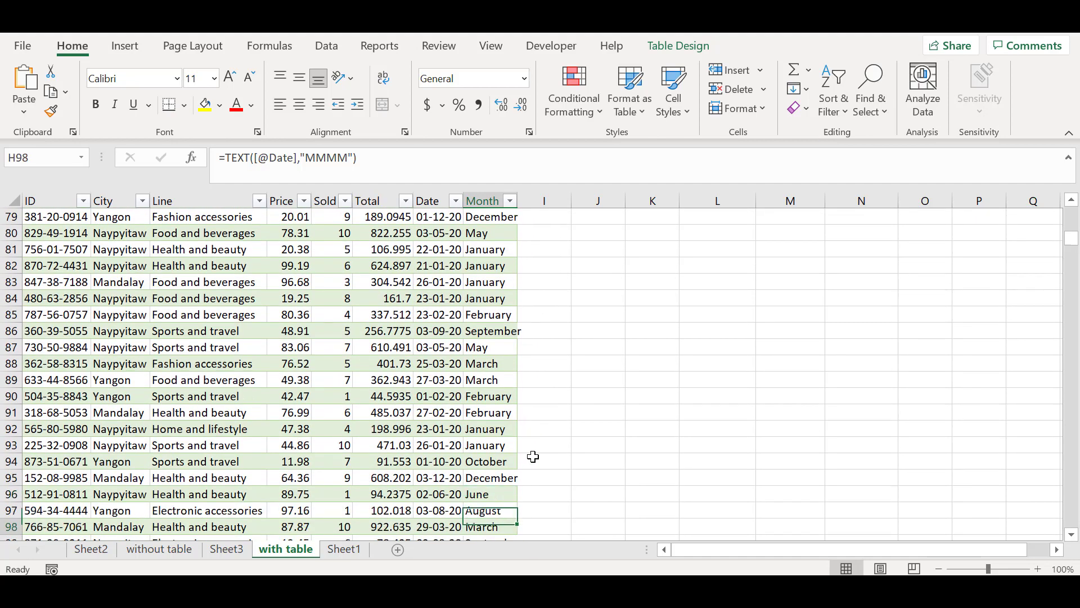
key("ctrl+Page_Up")
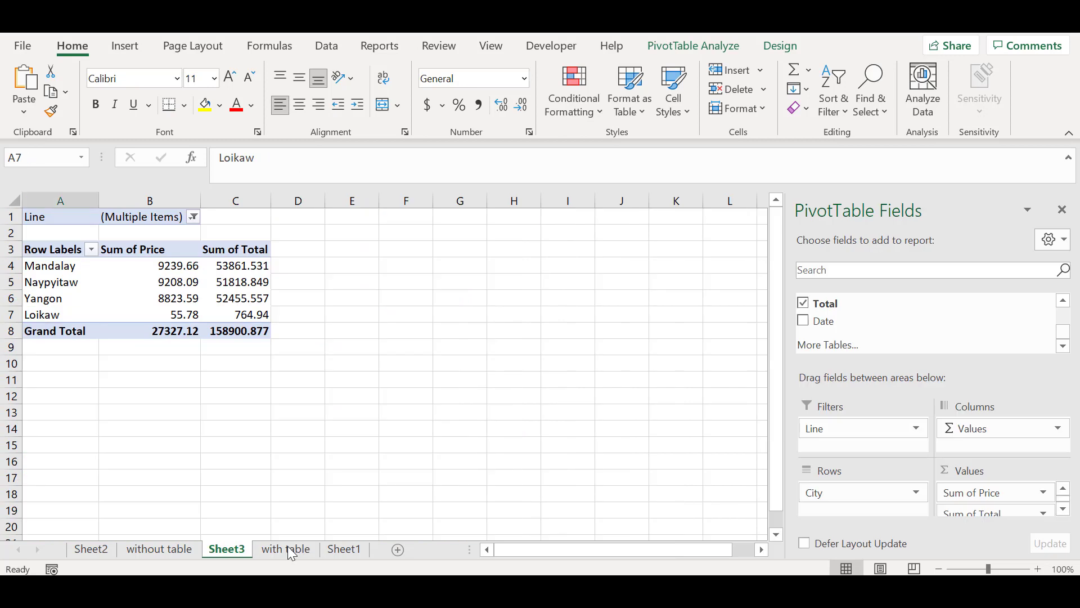
left_click(288, 548)
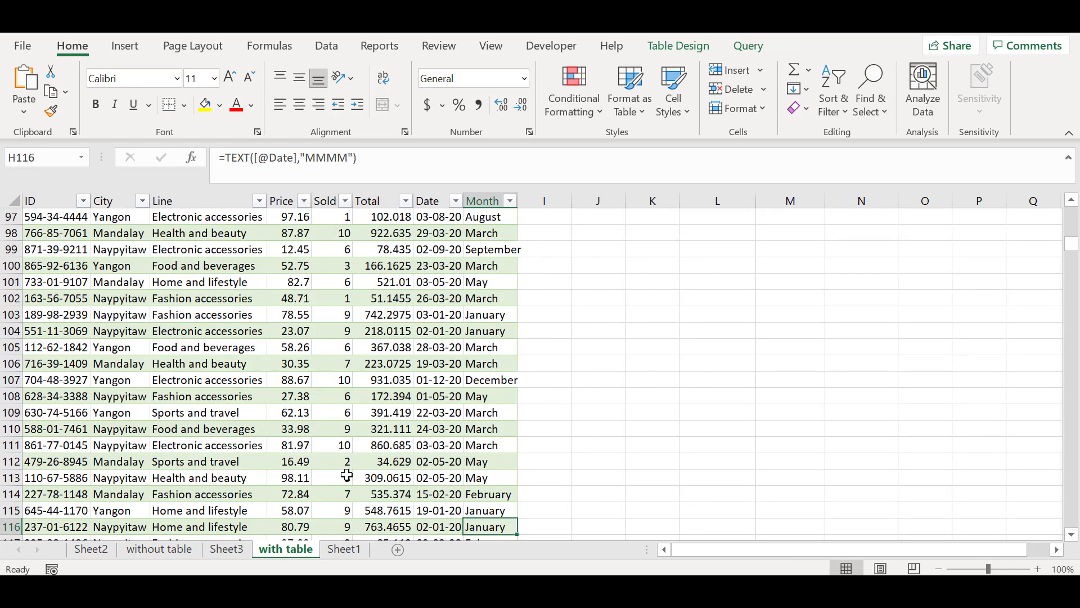
left_click(347, 476)
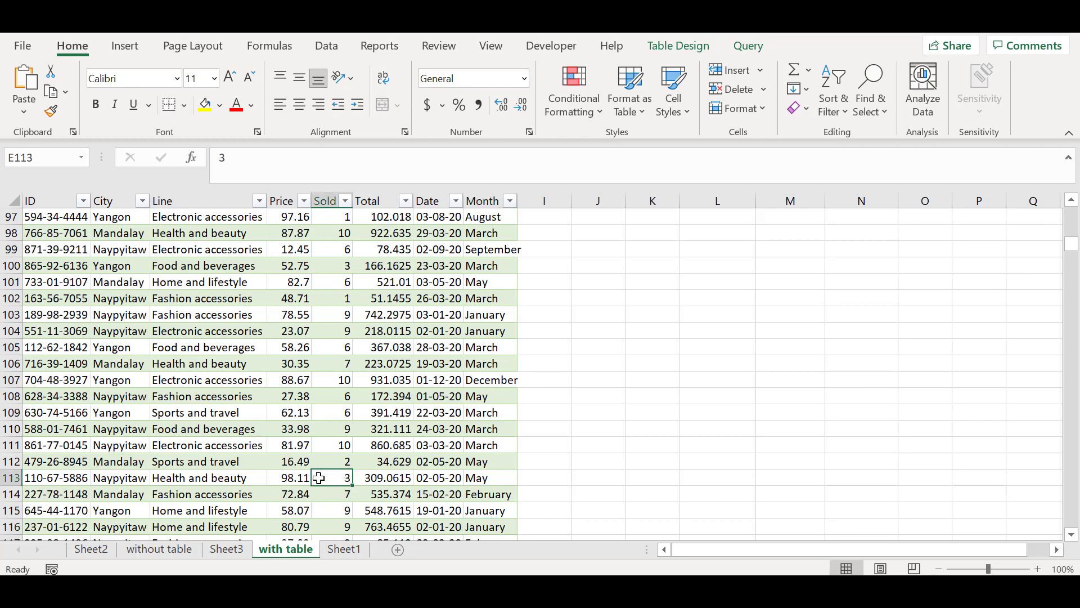
Refresh the PivotTable on Sheet3 so its field list picks up the new Month column
left_click(225, 551)
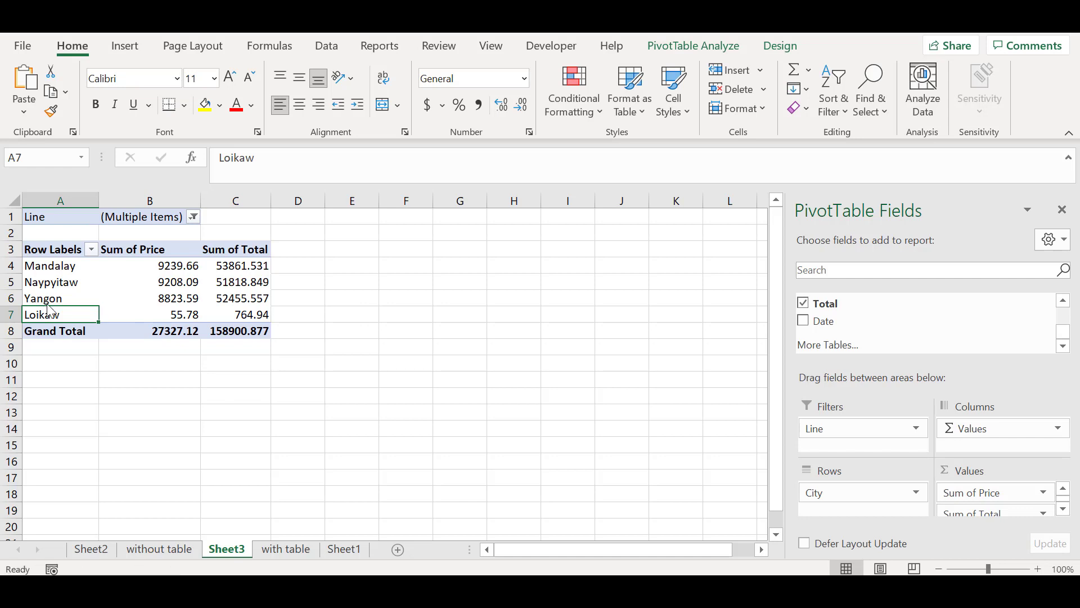
key("ctrl+shift+Right")
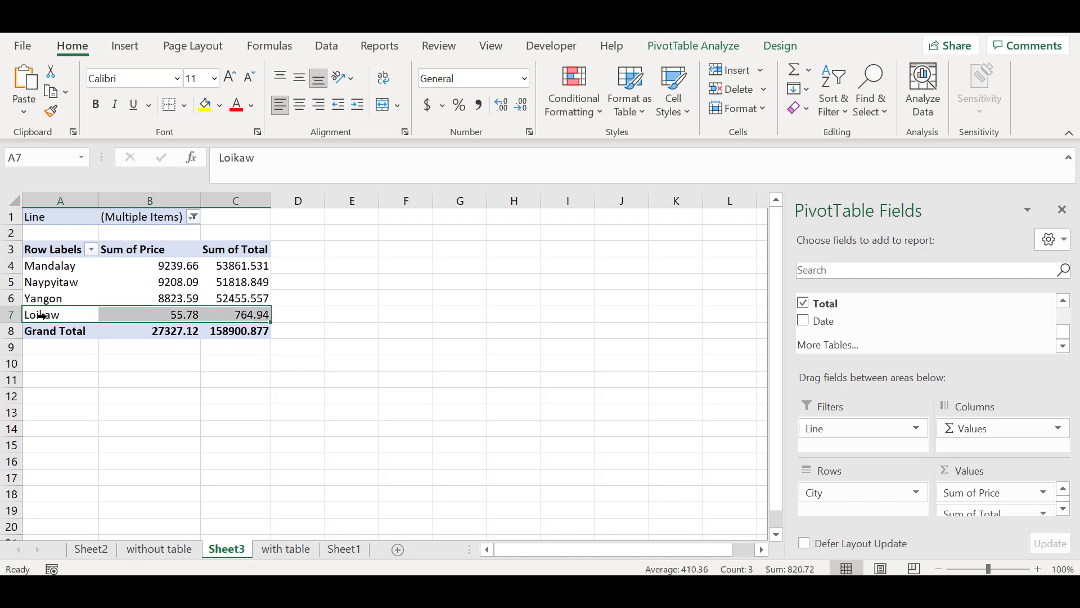
left_click(197, 296)
left_click(32, 315)
left_click(97, 291)
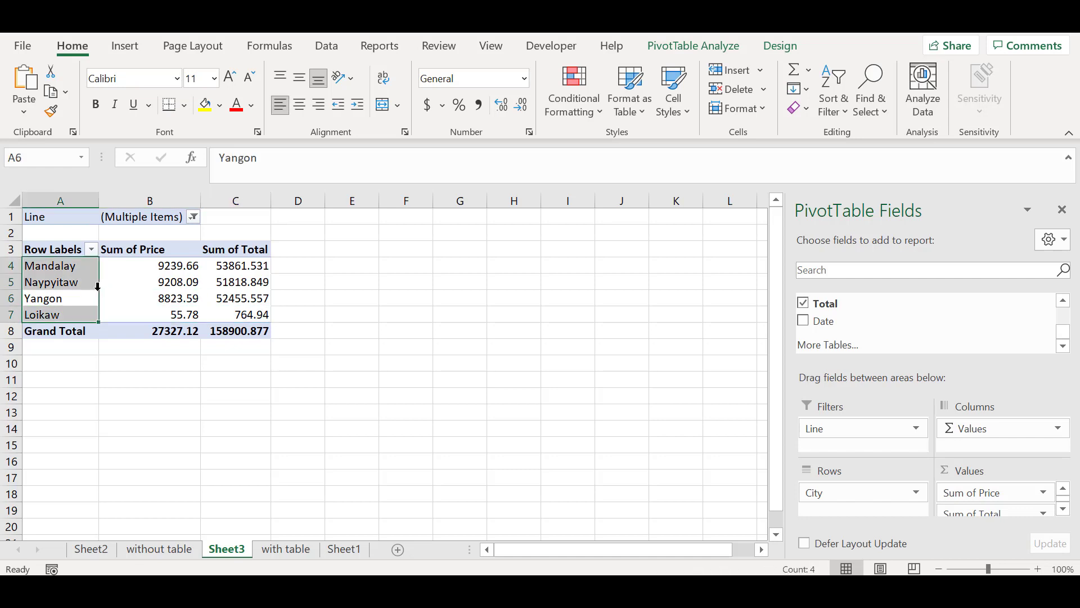
right_click(82, 298)
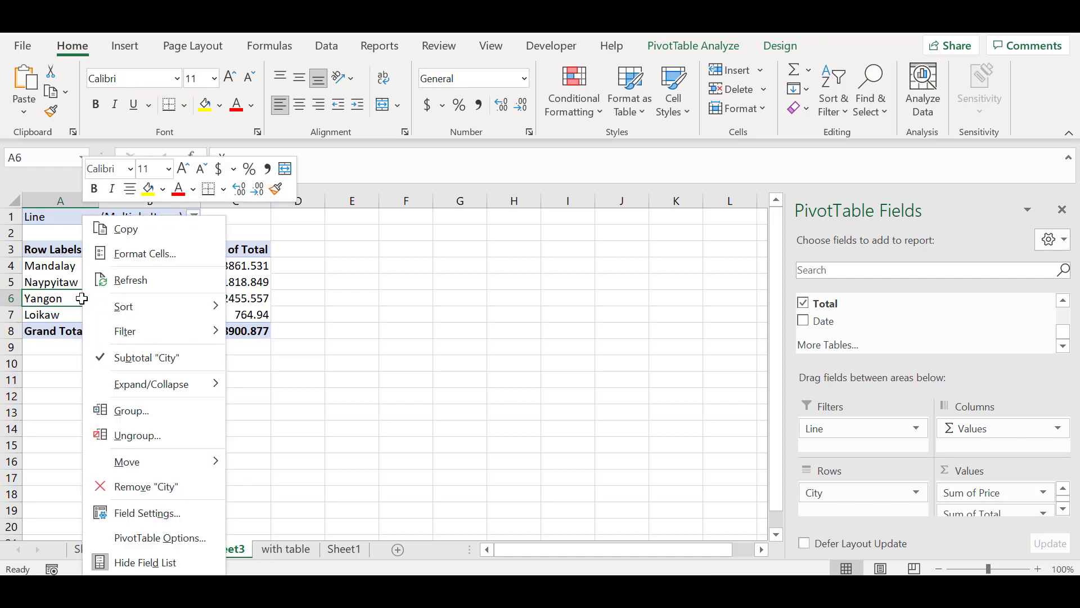
left_click(119, 283)
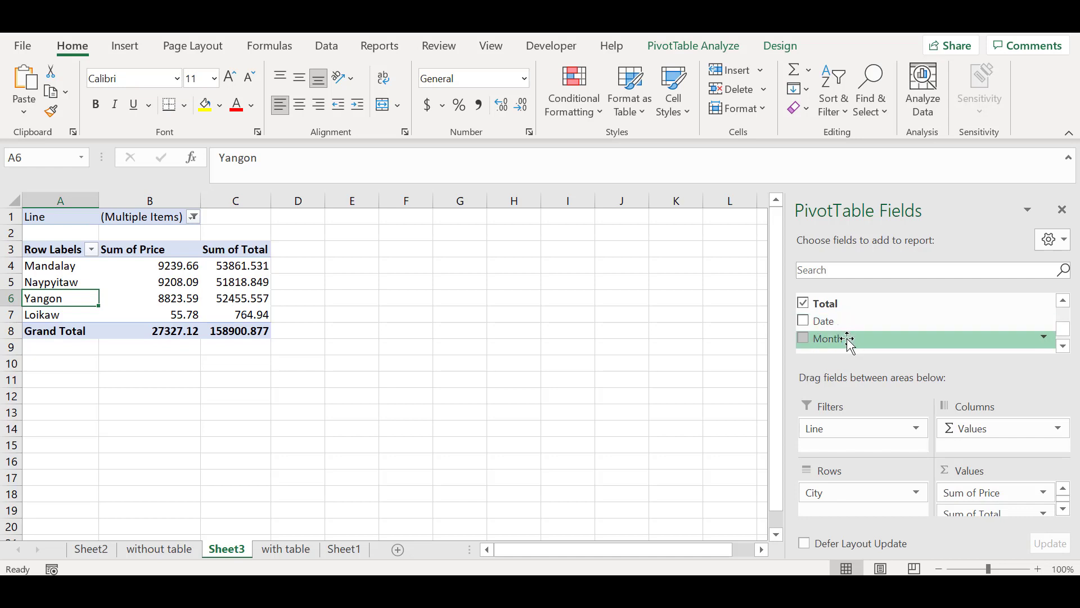
Add the Month field to the PivotTable's Columns area and look across the monthly columns to the totals
left_click_drag(837, 340, 956, 450)
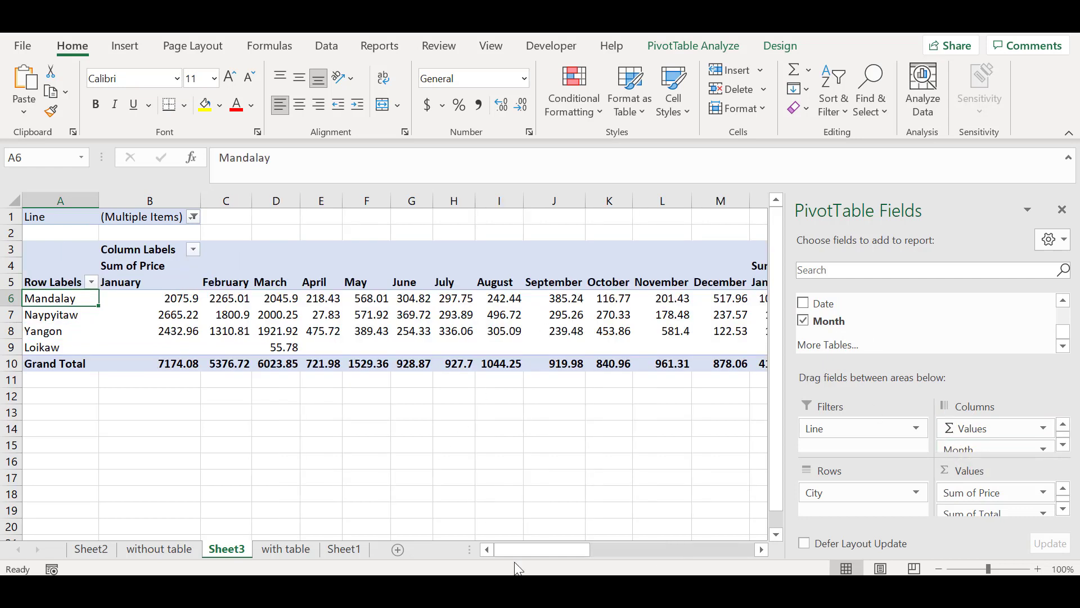
left_click_drag(505, 549, 668, 550)
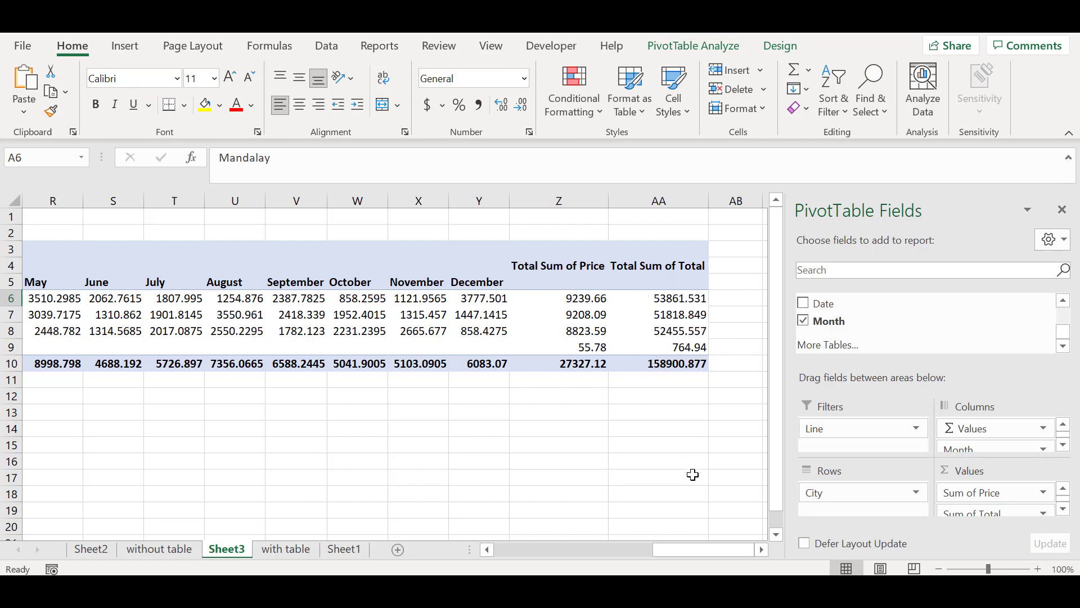
left_click_drag(696, 549, 540, 542)
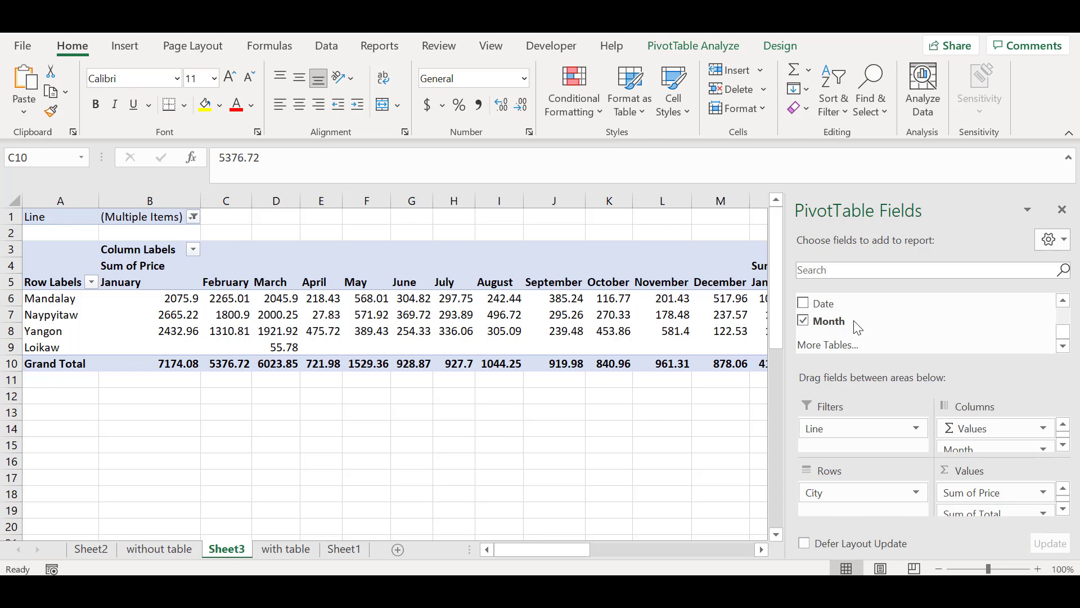
Place the Month field in the PivotTable's Rows area beneath City instead of in Columns
left_click_drag(850, 321, 844, 517)
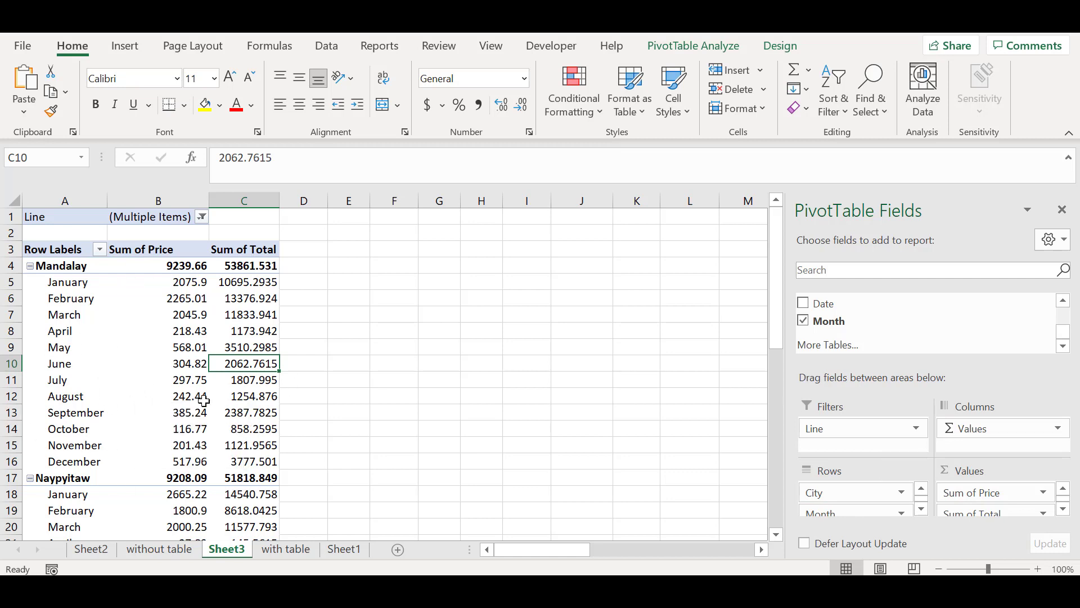
mouse_move(258, 384)
left_click(541, 366)
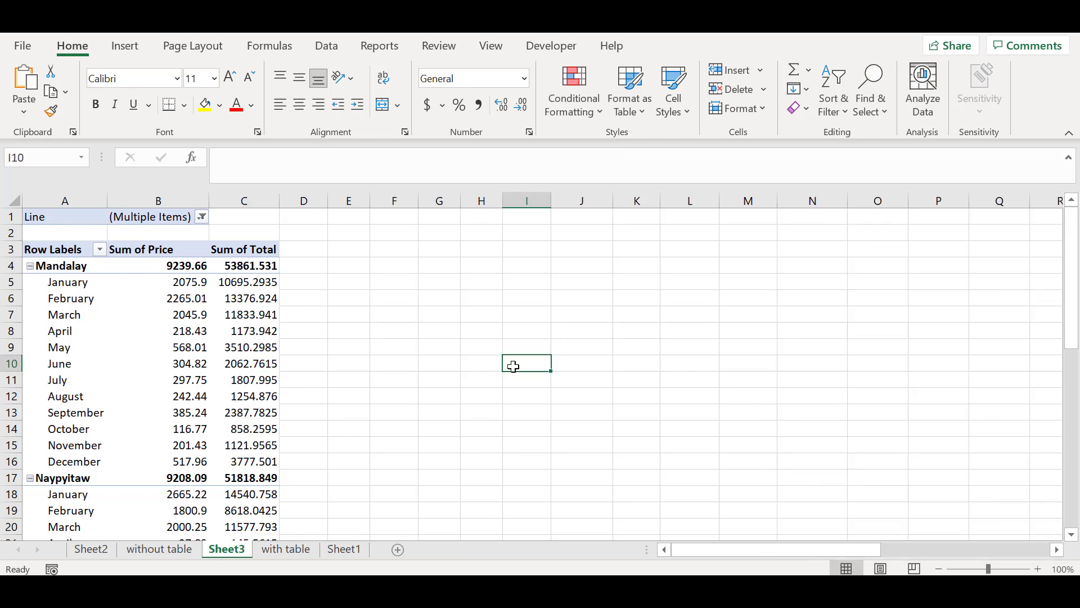
Examine the monthly breakdown under each city down to the grand total, and return to the top of the PivotTable
left_click(457, 375)
key("Down")
key("Down")
key("Down")
key("Down")
key("Down")
key("Down")
key("Down")
key("Down")
key("Down")
key("Down")
key("Down")
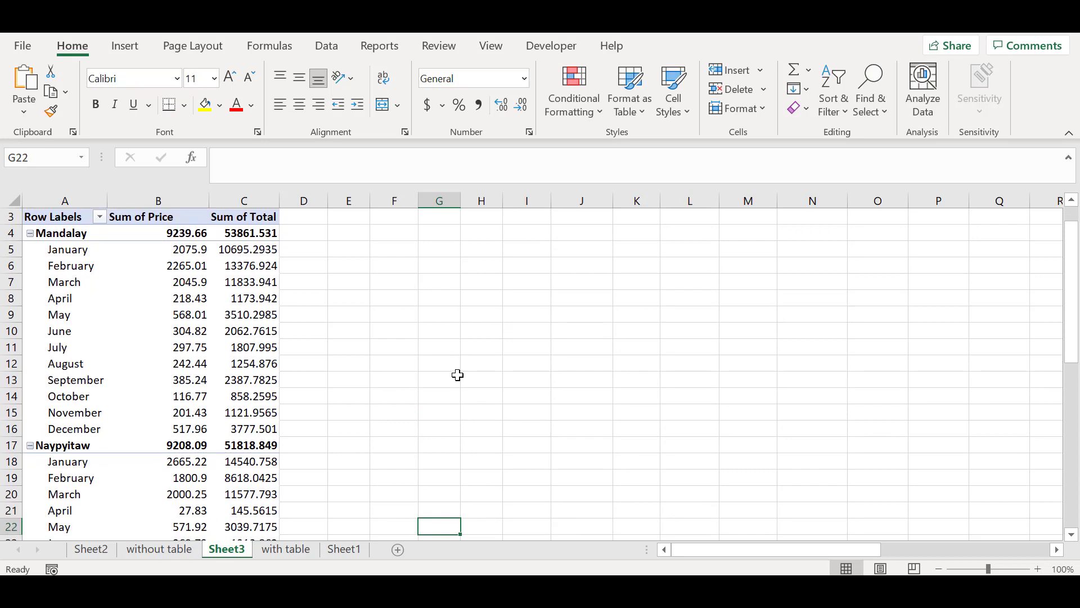
key("Down")
key("Down")
key("Down")
key("Down")
key("Down")
key("Down")
key("Down")
key("Down")
key("Down")
key("Down")
key("Down")
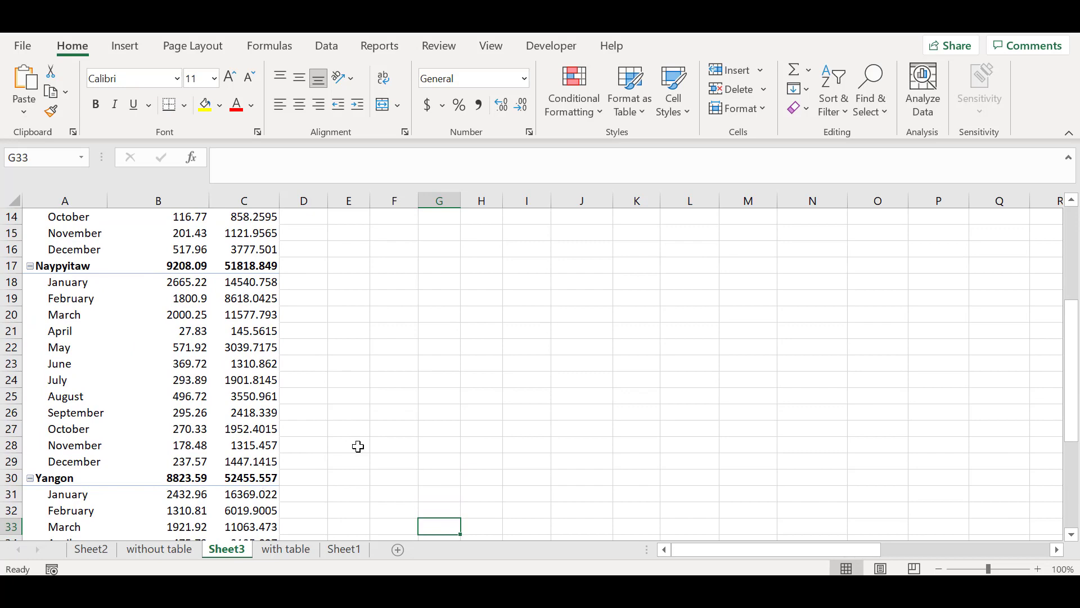
key("Down")
key("Down")
key("Down")
key("Down")
key("Down")
key("Down")
key("Down")
key("Down")
key("Down")
key("Down")
key("Down")
key("Down")
key("Down")
key("Down")
key("Down")
key("Down")
key("Down")
key("Down")
key("Down")
key("Down")
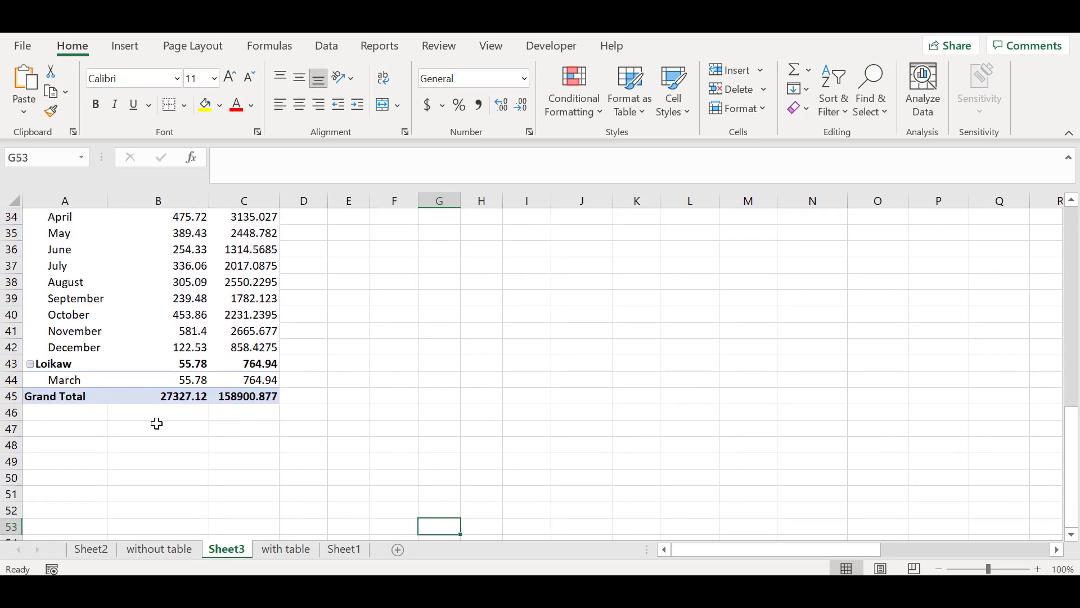
left_click(300, 405)
key("Up")
key("Up")
key("Up")
key("Up")
key("Up")
key("Up")
key("Up")
key("Up")
key("Up")
key("Up")
key("Up")
key("Up")
key("Up")
key("Up")
key("Up")
key("Up")
key("Up")
key("Up")
key("Up")
key("Up")
key("Up")
key("Up")
key("Up")
key("Up")
key("Up")
key("Up")
key("Up")
key("Up")
key("Up")
key("Up")
key("Up")
key("Up")
key("Up")
key("Up")
key("Up")
key("Up")
key("Up")
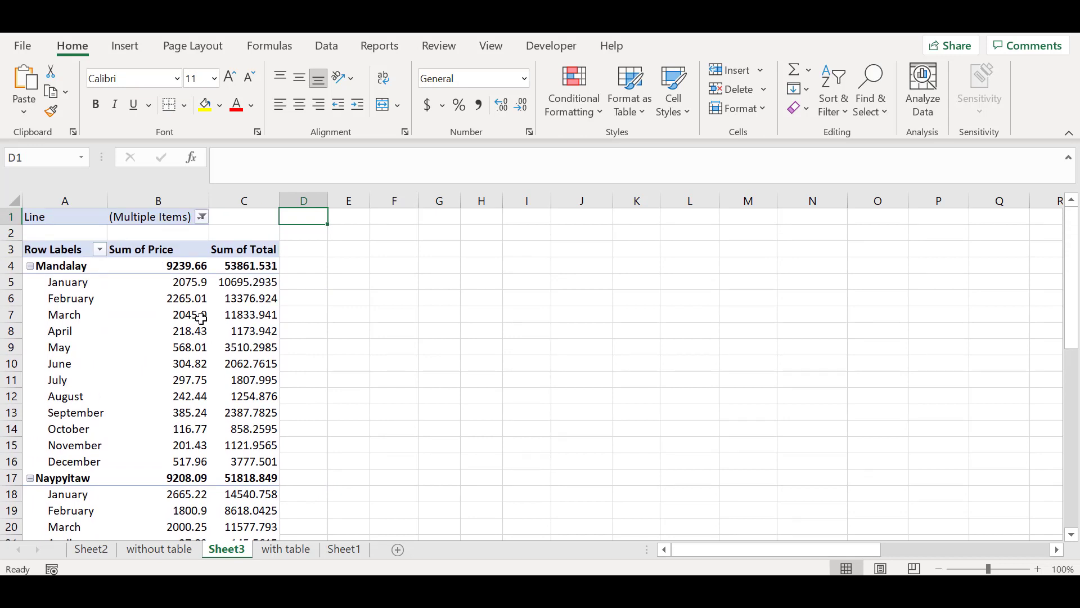
left_click(156, 250)
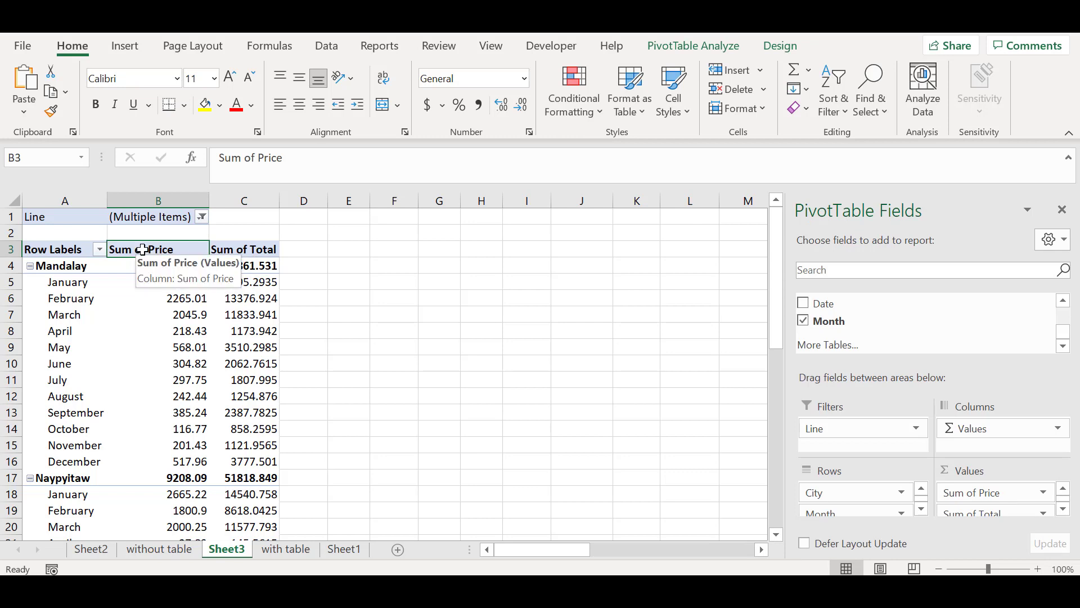
left_click(128, 266)
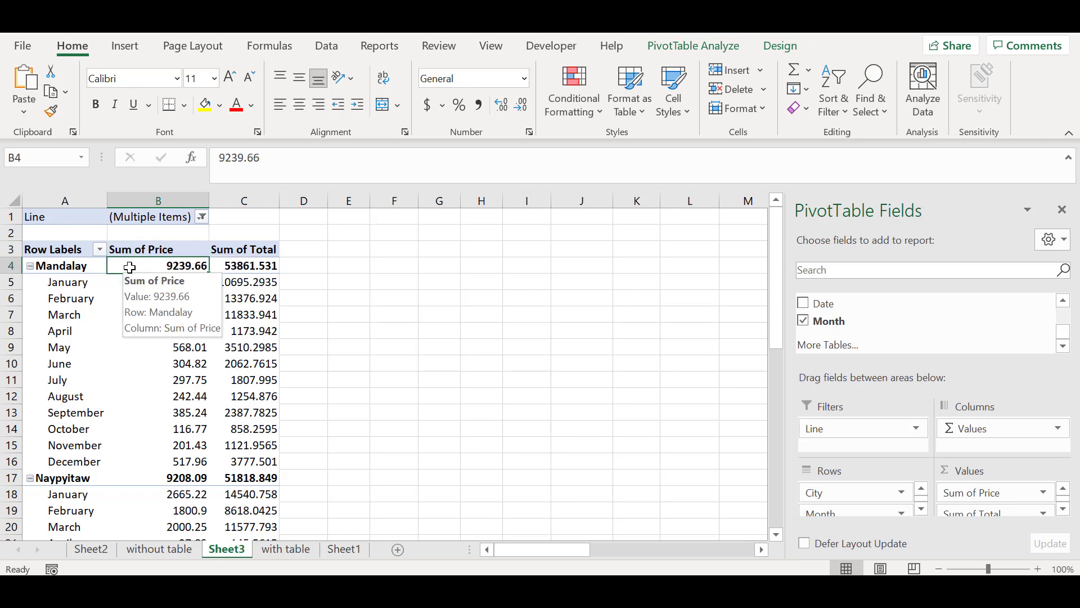
right_click(130, 267)
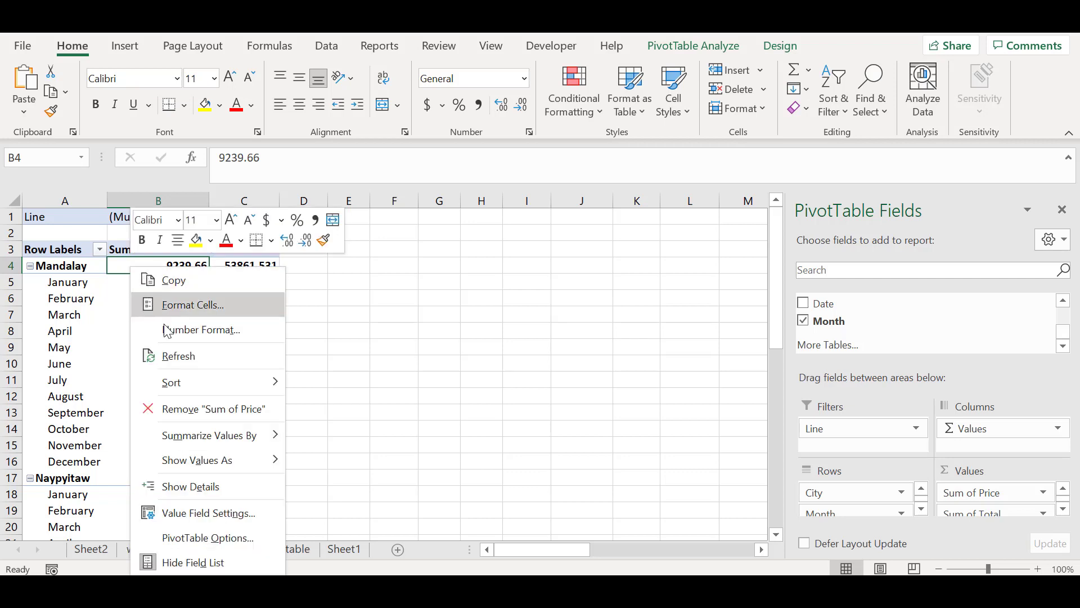
mouse_move(188, 441)
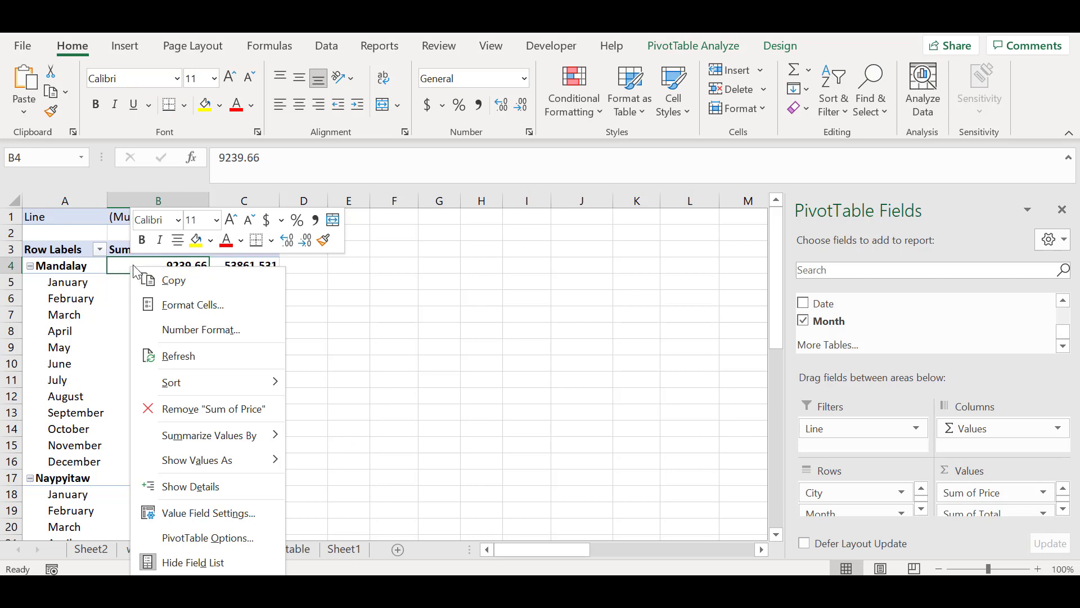
left_click(385, 327)
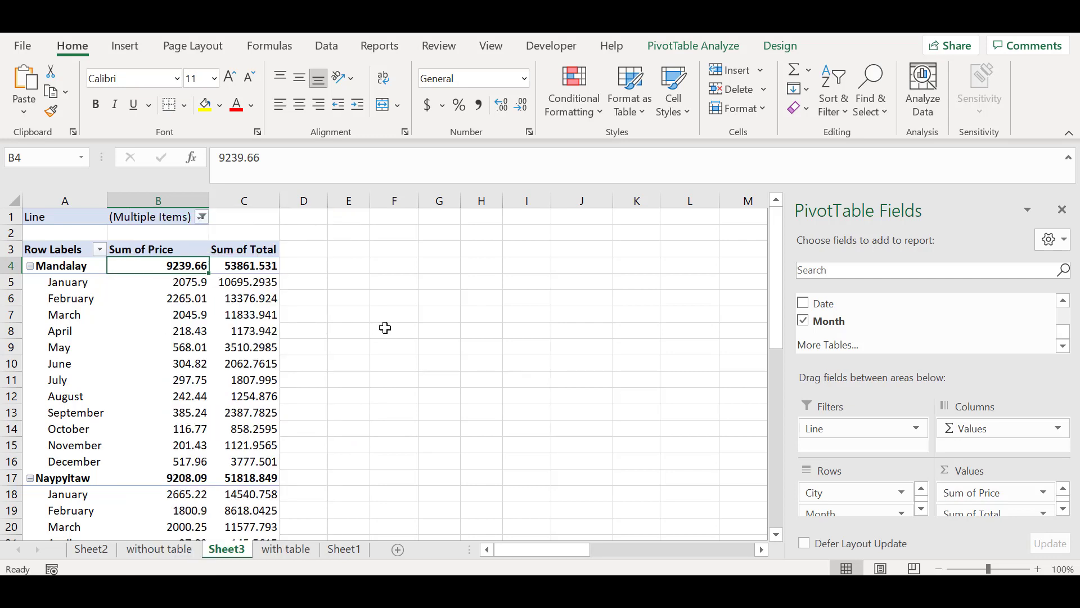
left_click(431, 328)
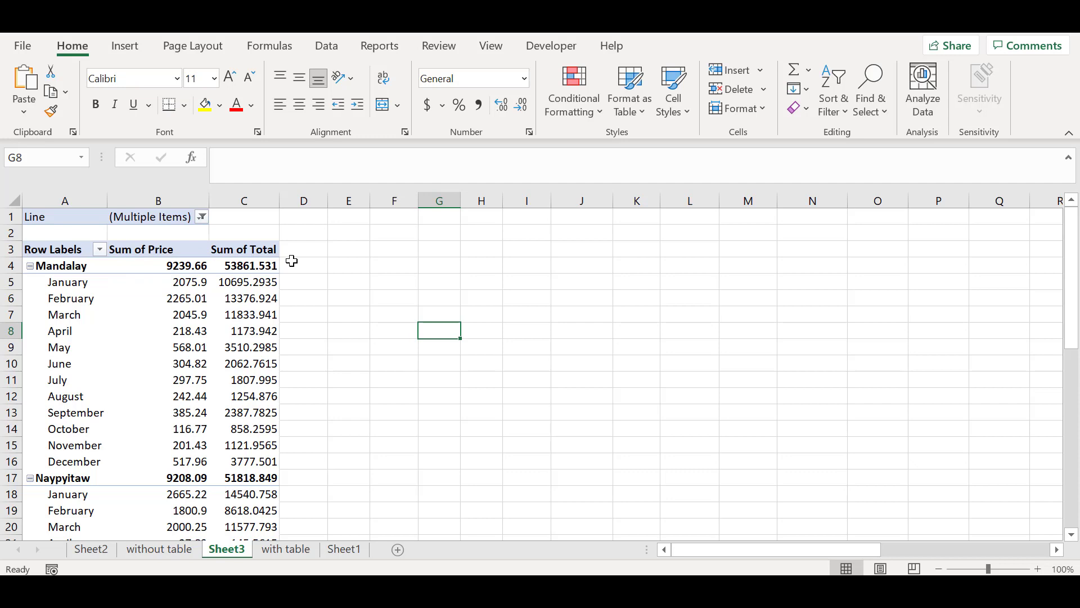
Turn off the City subtotals in the PivotTable on Sheet3
left_click(69, 267)
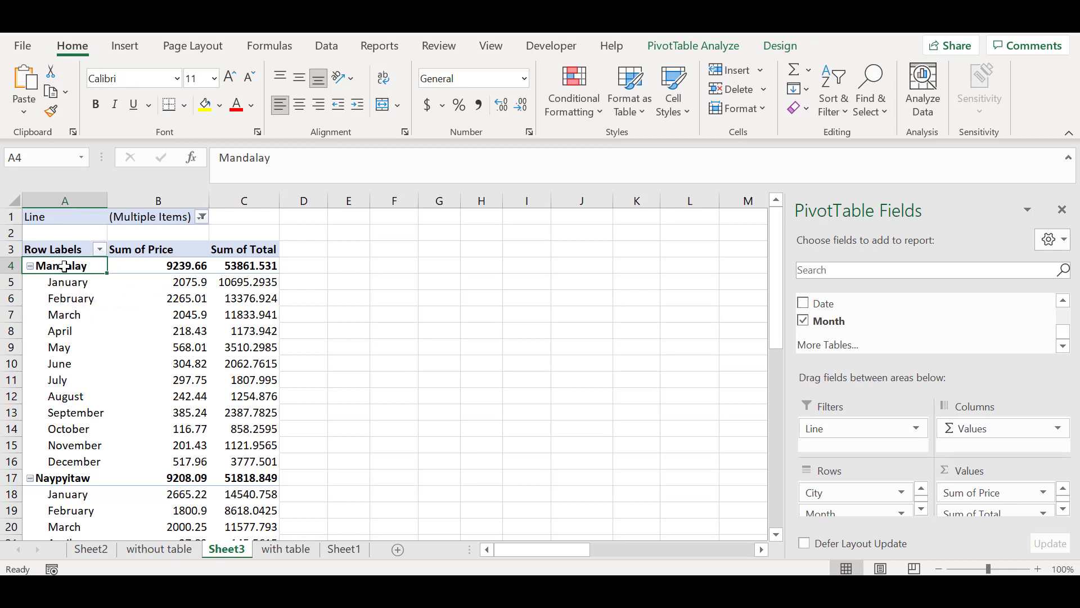
right_click(65, 266)
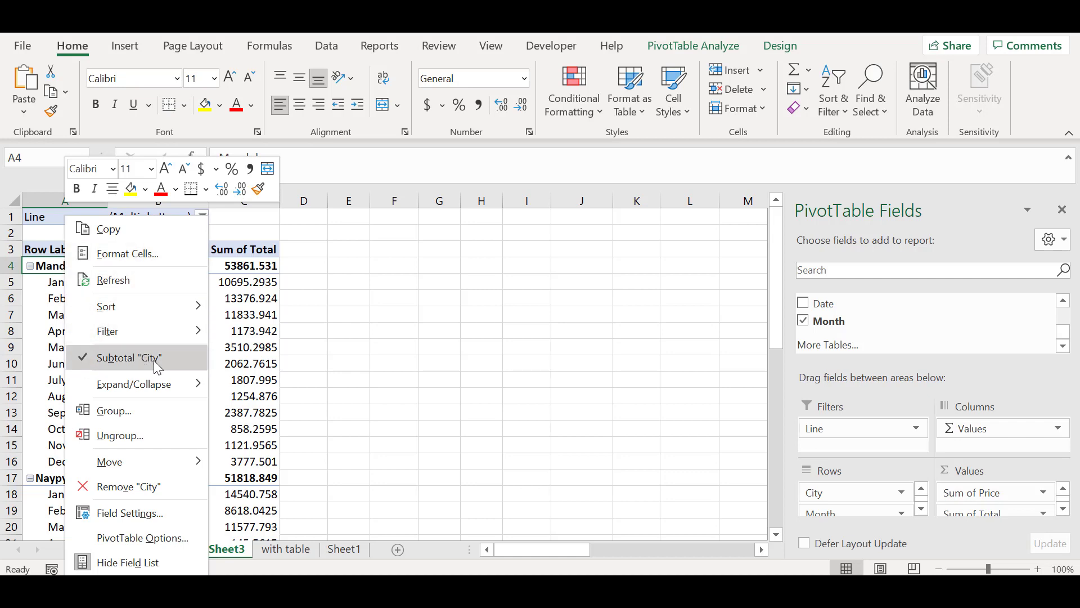
left_click(85, 362)
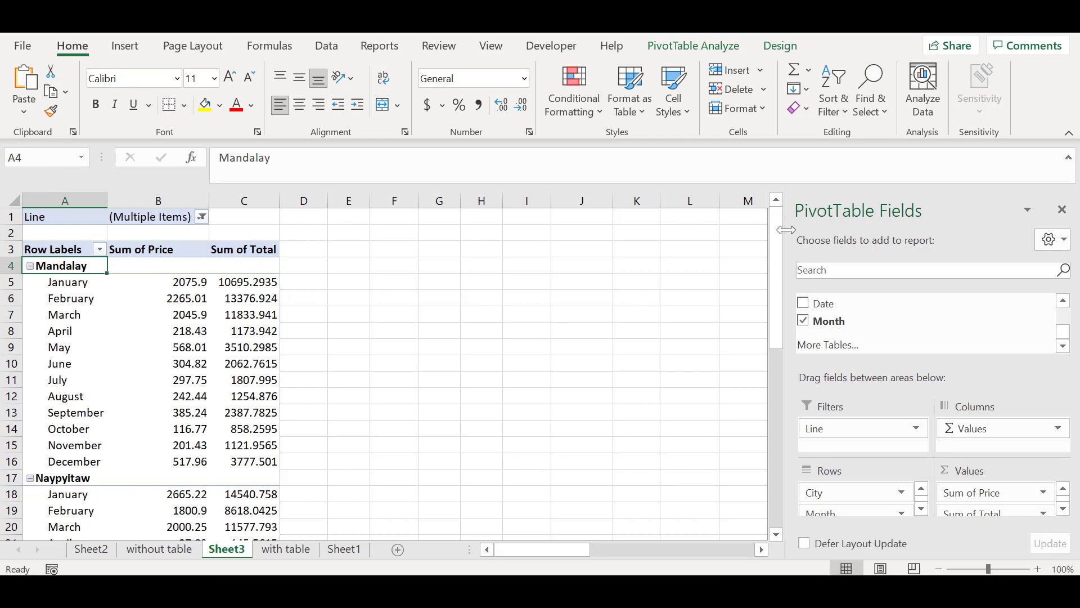
mouse_move(775, 222)
left_mouse_down()
mouse_move(756, 442)
mouse_move(779, 228)
left_mouse_up()
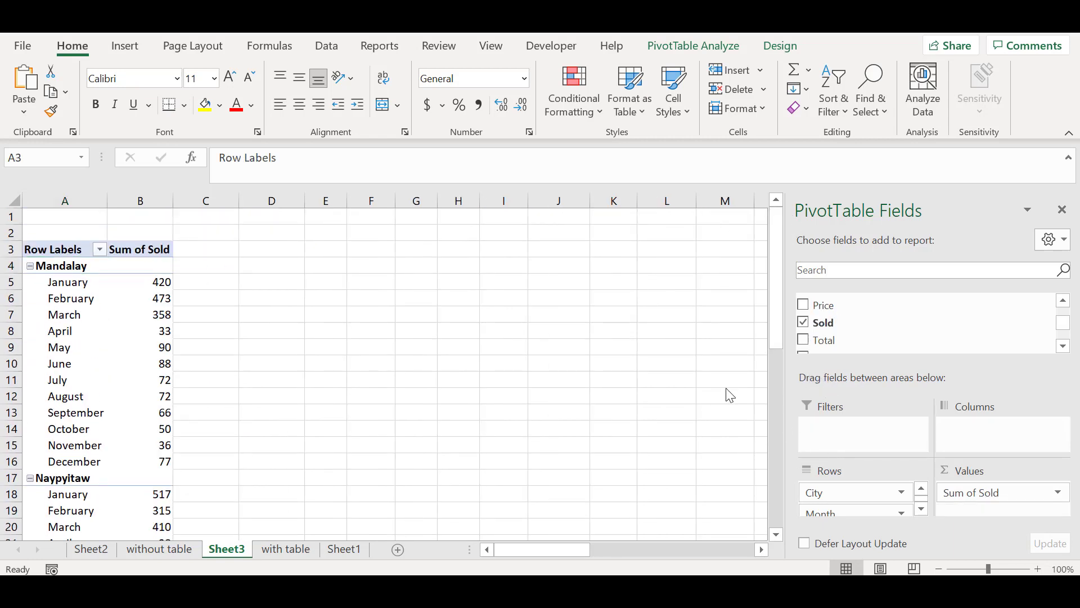
Clear the PivotTable layout by removing City and Month from the rows and Sum of Sold from the values
left_click(839, 446)
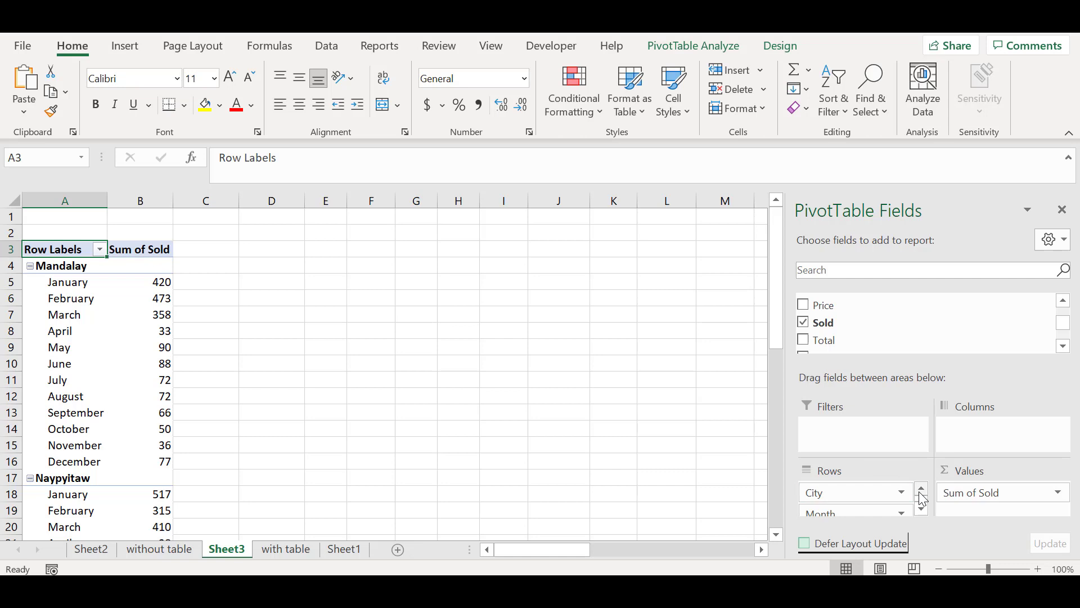
left_click(902, 494)
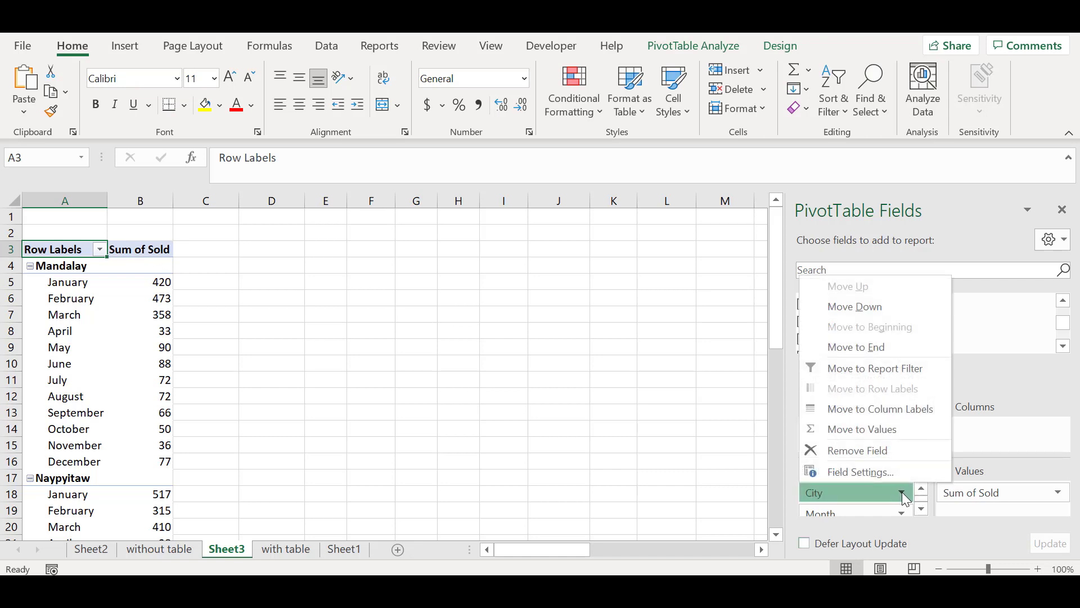
left_click(869, 450)
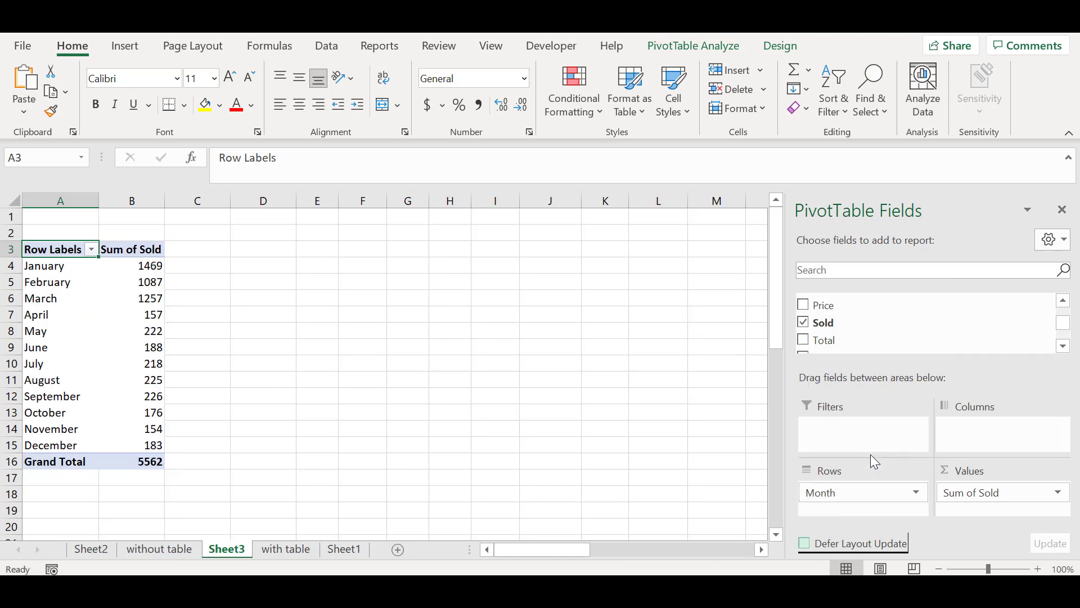
left_click(917, 493)
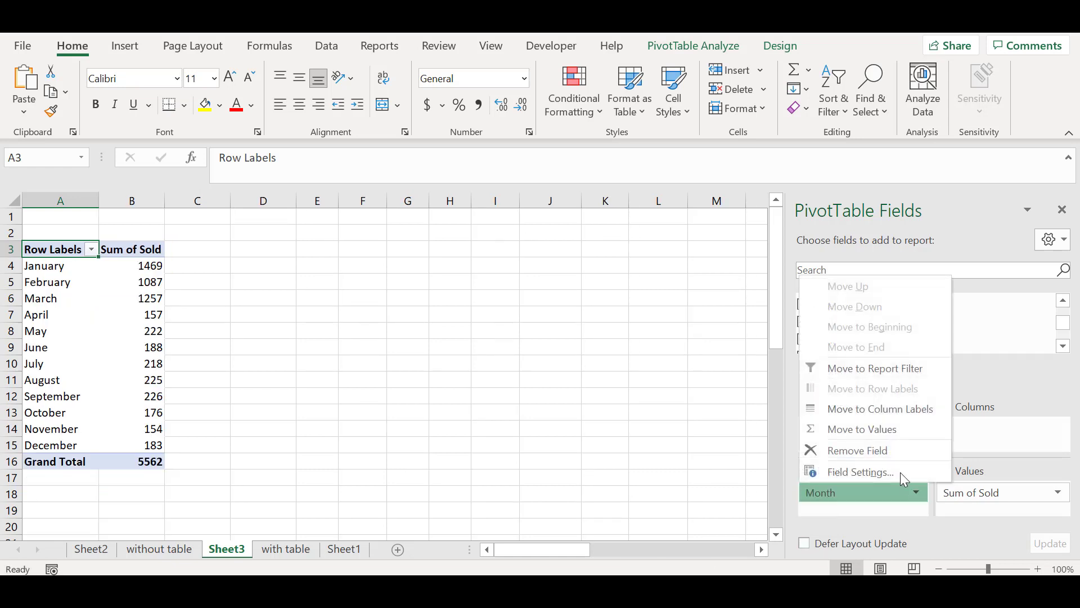
left_click(879, 452)
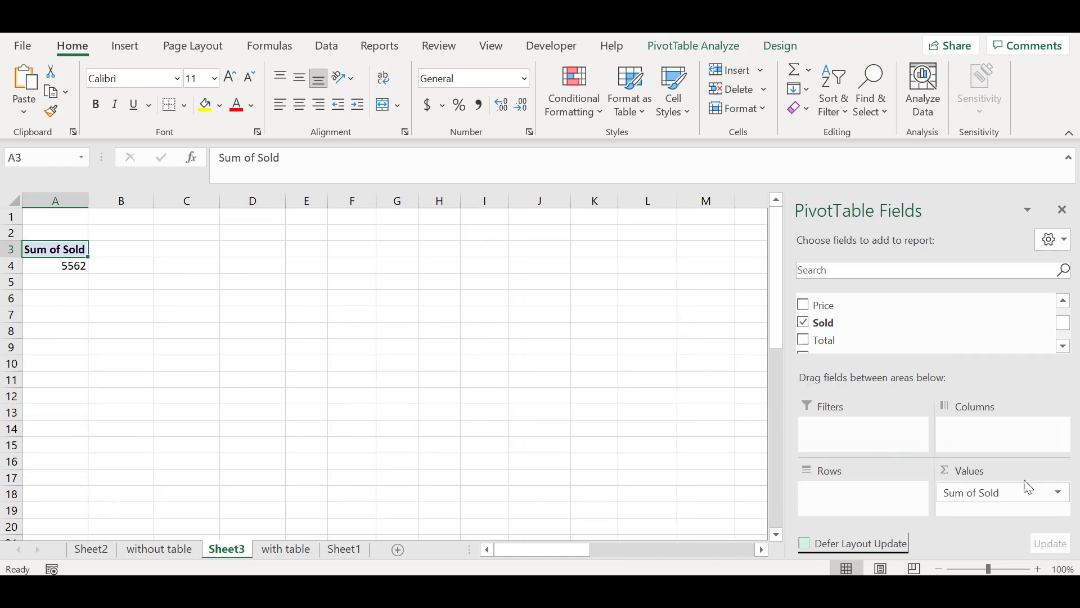
left_click(1058, 493)
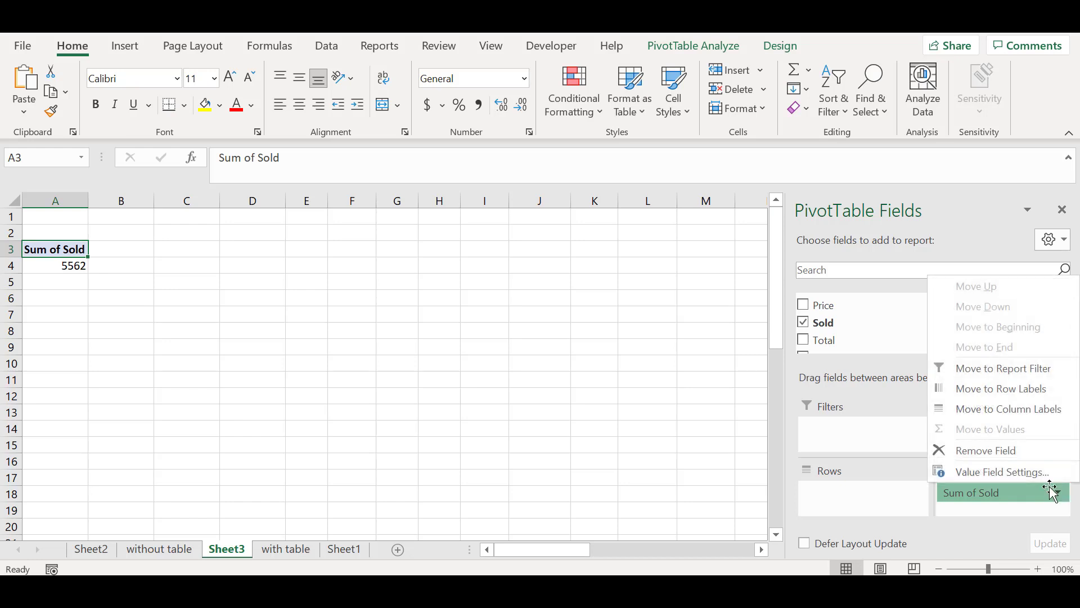
left_click(1012, 457)
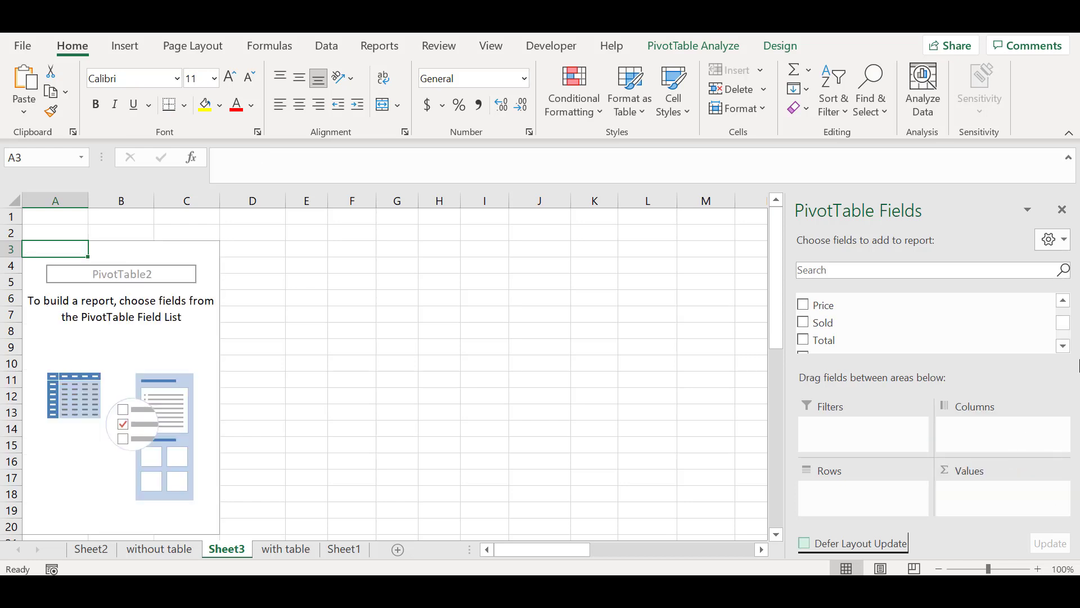
Build the PivotTable with Line and City beneath it in the Rows area and Sold summed in the Values area
left_click_drag(1063, 328, 1062, 316)
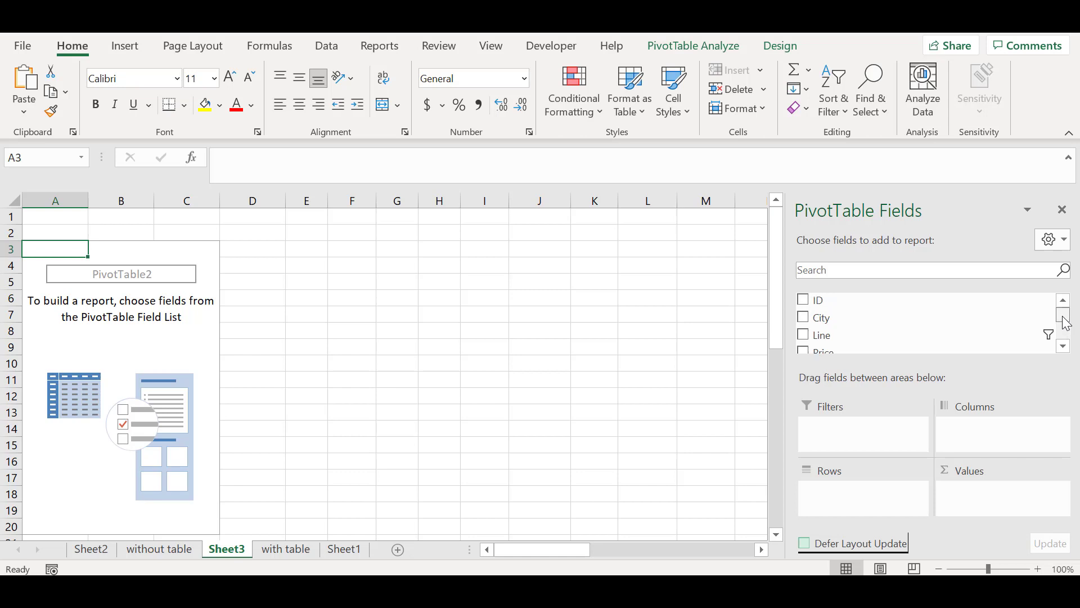
left_click_drag(861, 335, 832, 502)
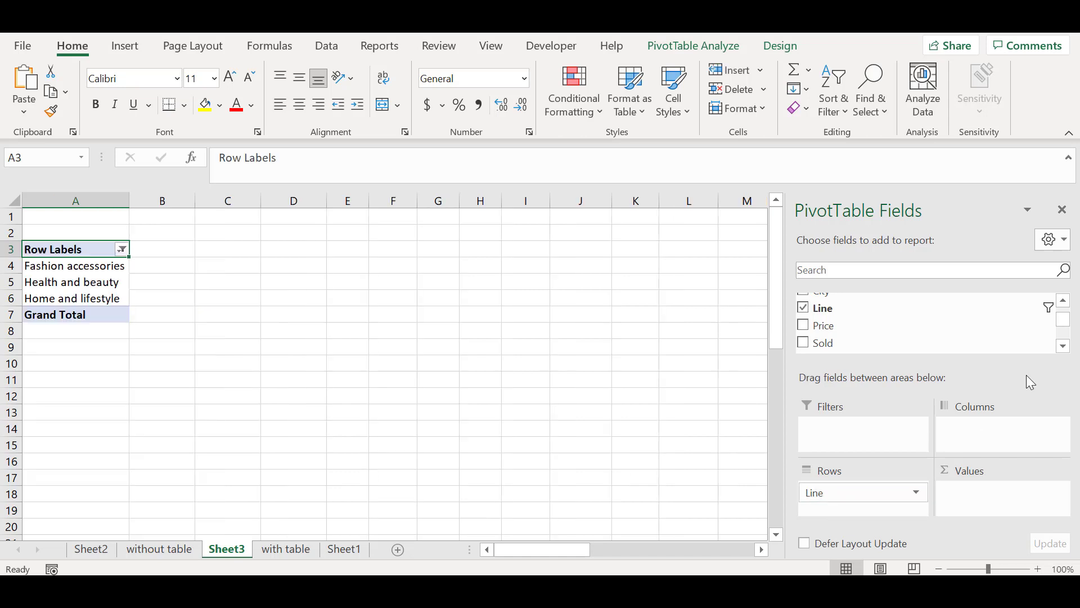
left_click_drag(1063, 320, 1063, 313)
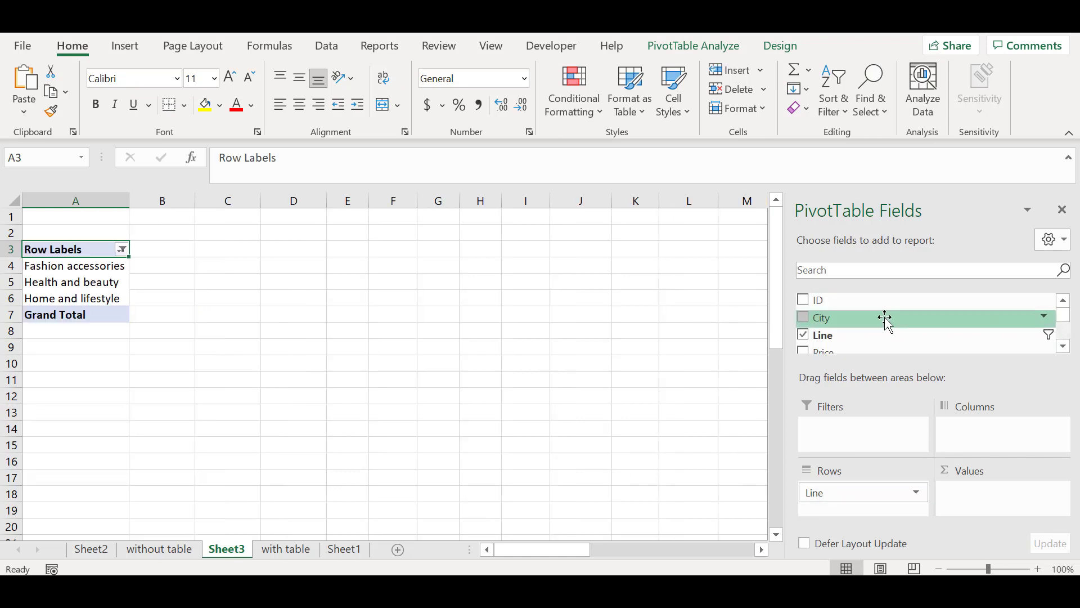
left_click_drag(887, 322, 852, 514)
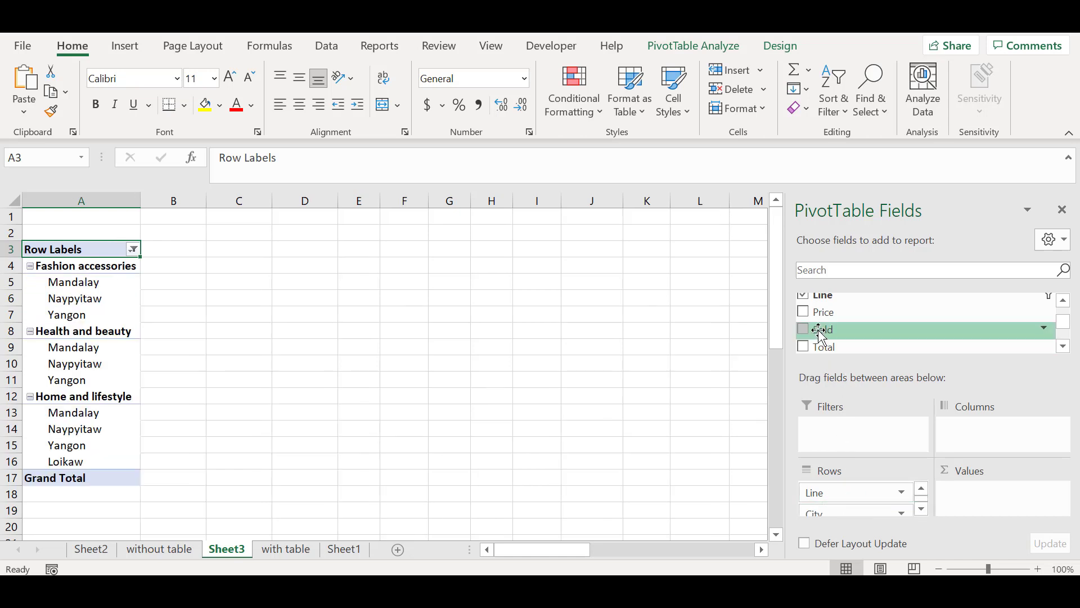
left_click_drag(820, 336, 984, 510)
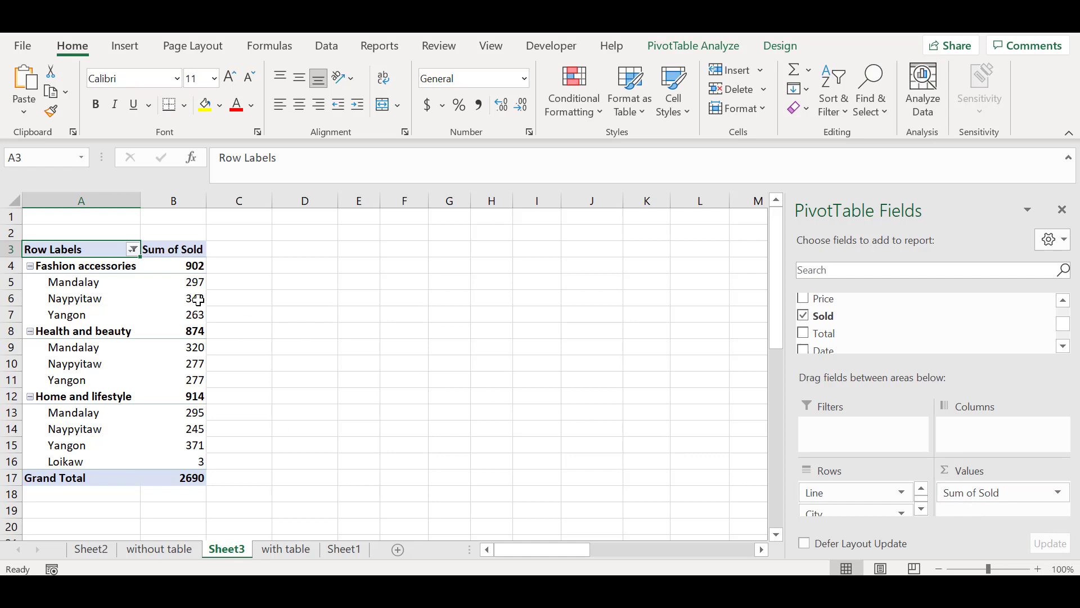
Examine the Sum of Sold column, the product line groups and the cities listed under each, down to Loikaw
left_click(176, 253)
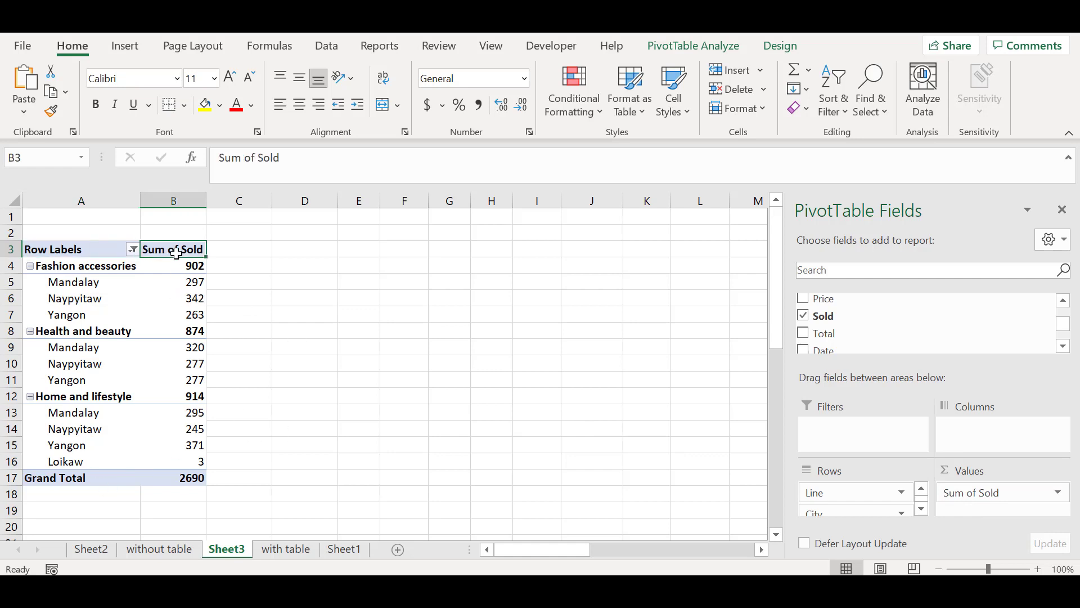
left_click_drag(176, 253, 166, 478)
left_click(88, 281)
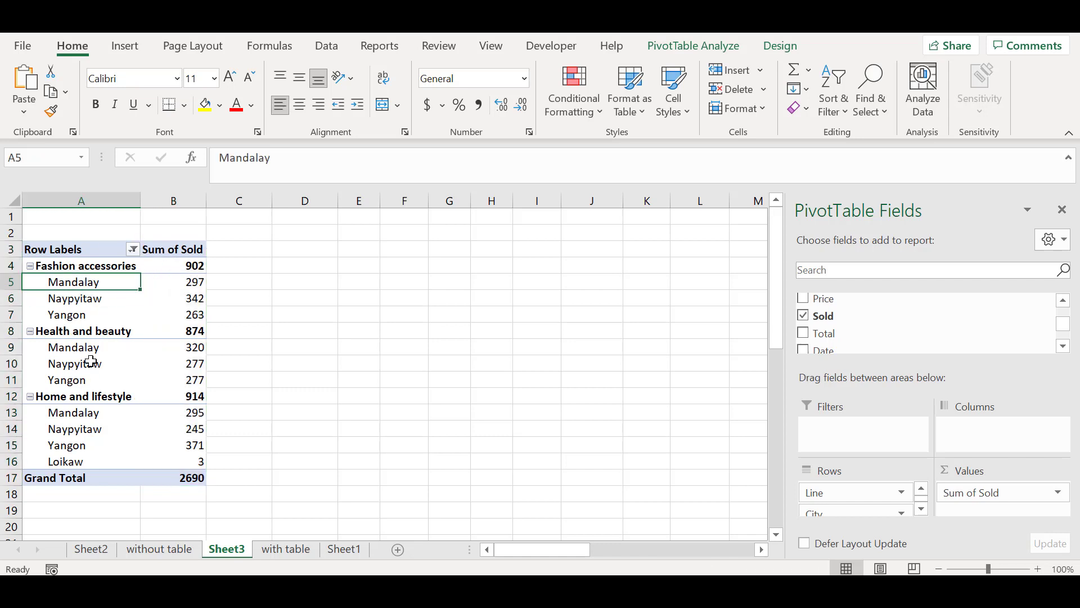
left_click(84, 265)
left_click(86, 334)
left_click(97, 400)
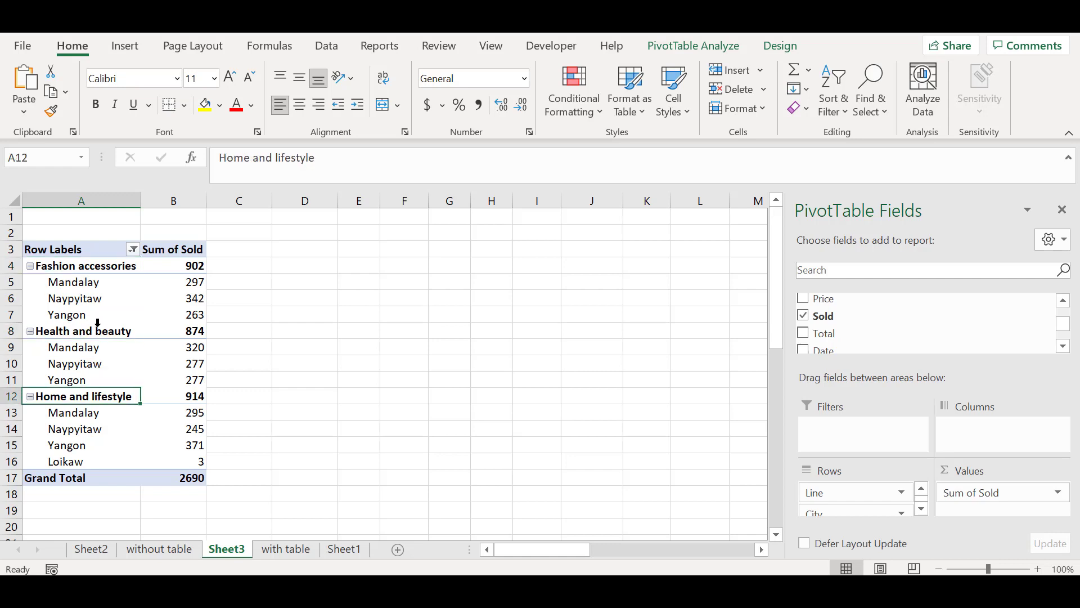
left_click(89, 299)
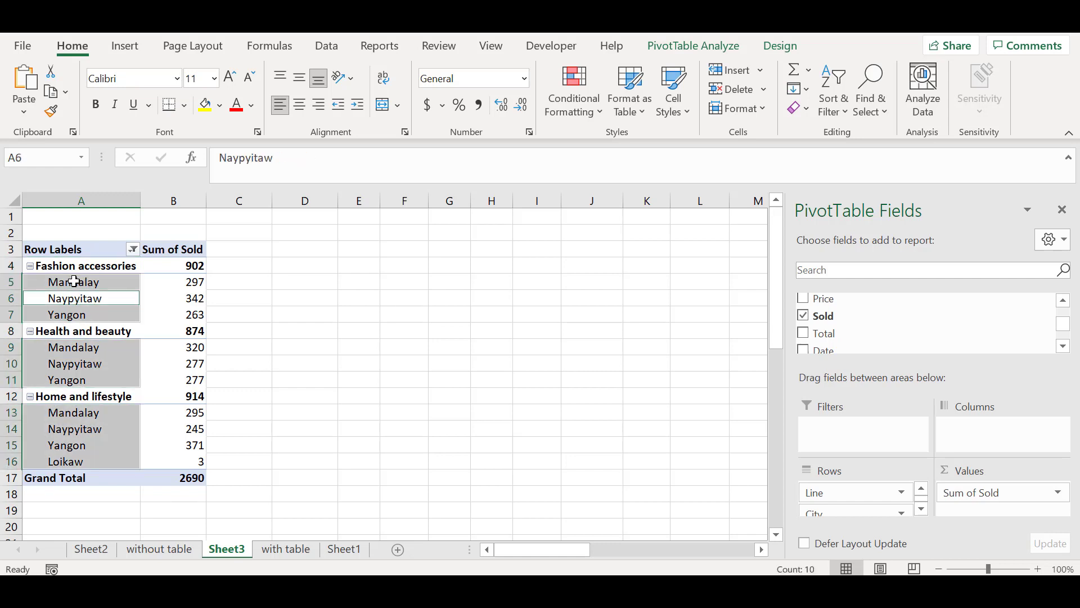
left_click(89, 455)
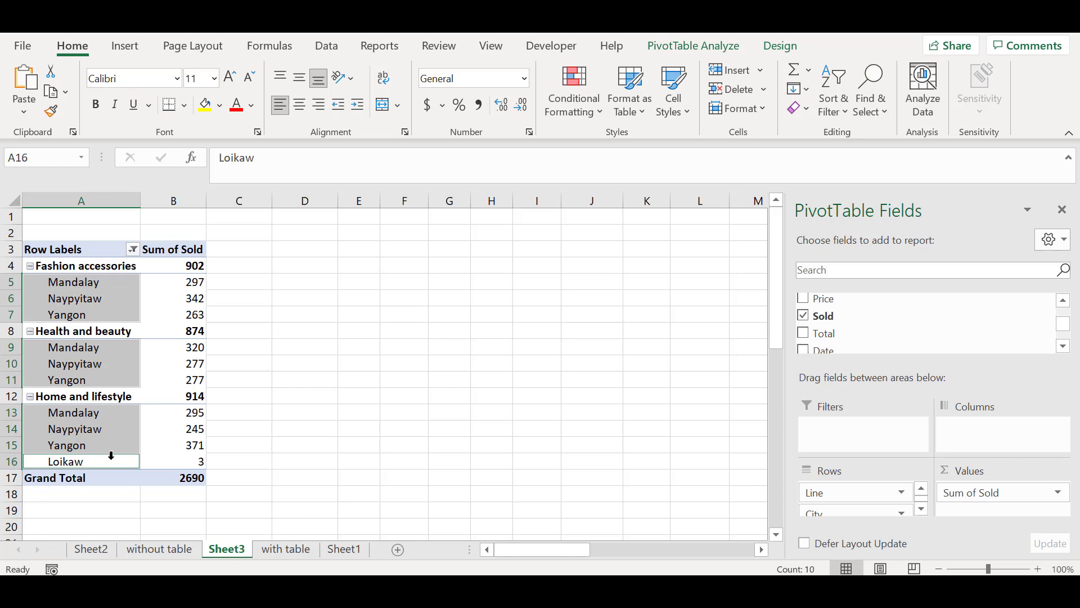
left_click(143, 463)
left_click(94, 467)
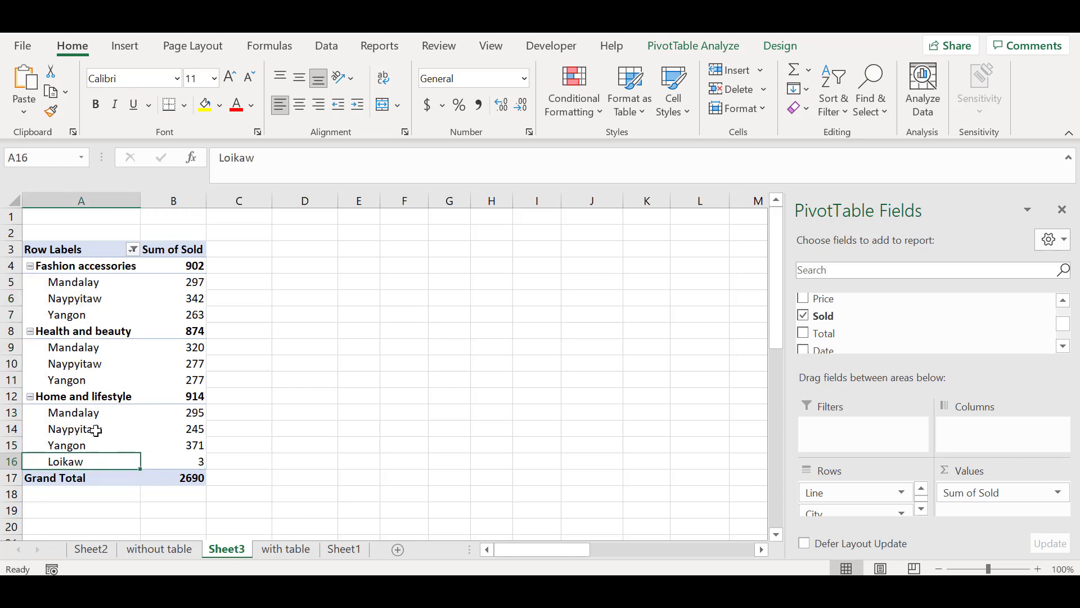